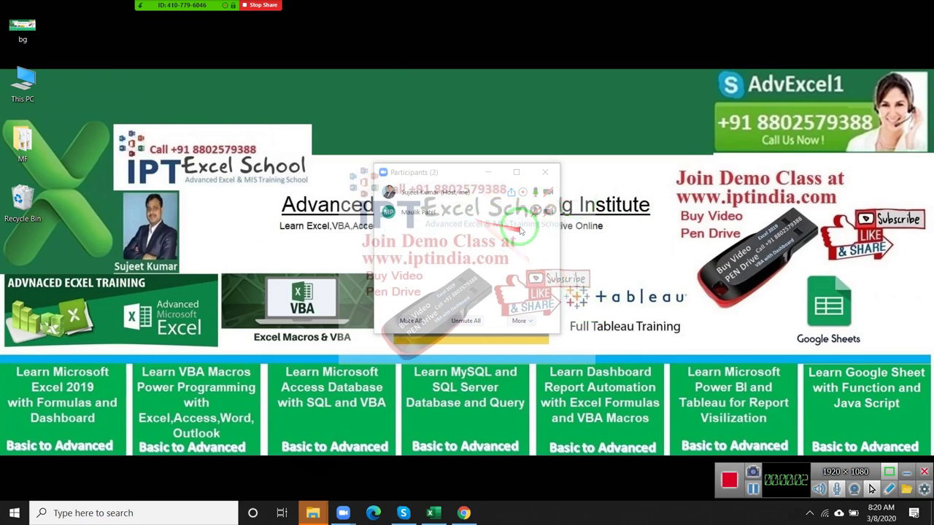
Close the Zoom meeting participants list after dismissing the participant options menus.
{"action": "left_click", "coordinate": [539, 211]}
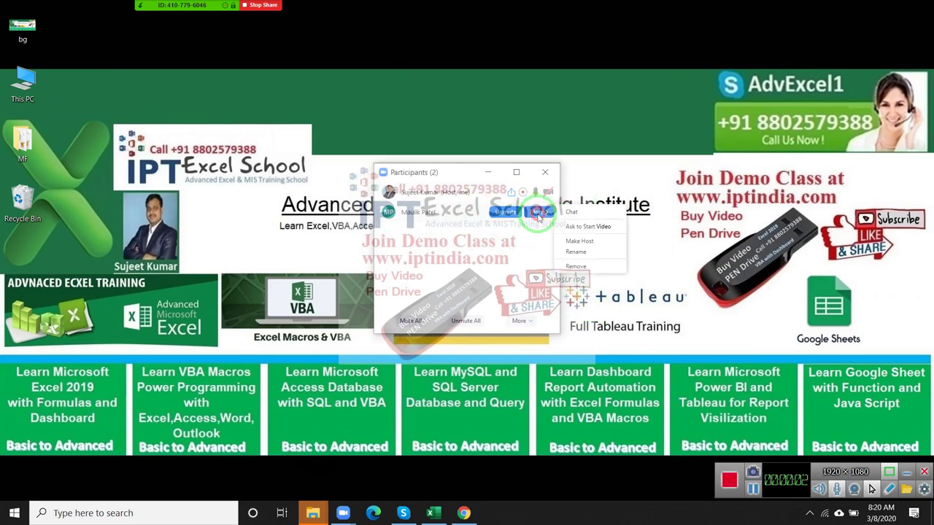
{"action": "left_click", "coordinate": [482, 263]}
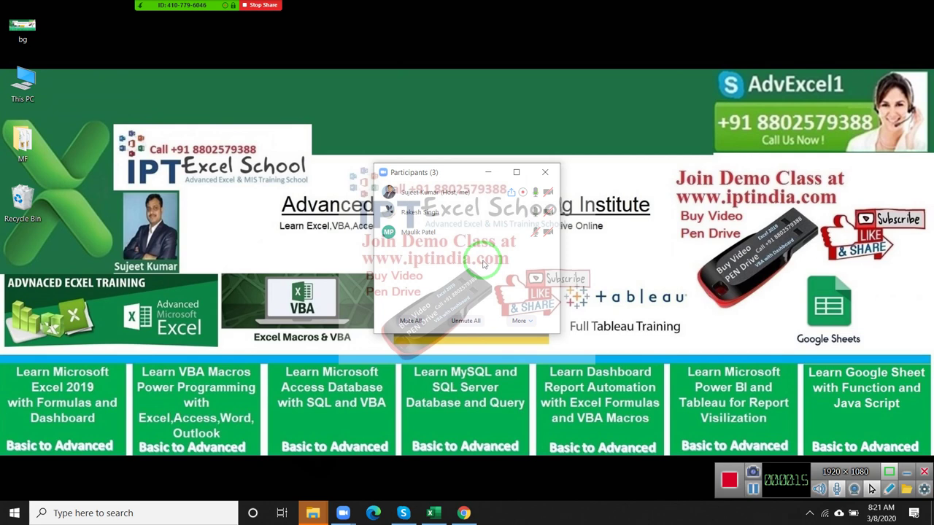
{"action": "left_click", "coordinate": [538, 211]}
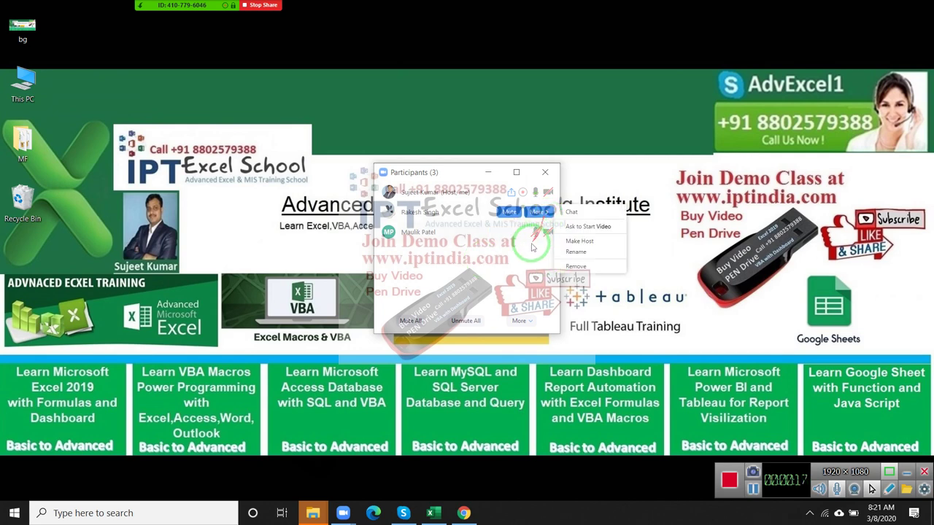
{"action": "left_click", "coordinate": [532, 248]}
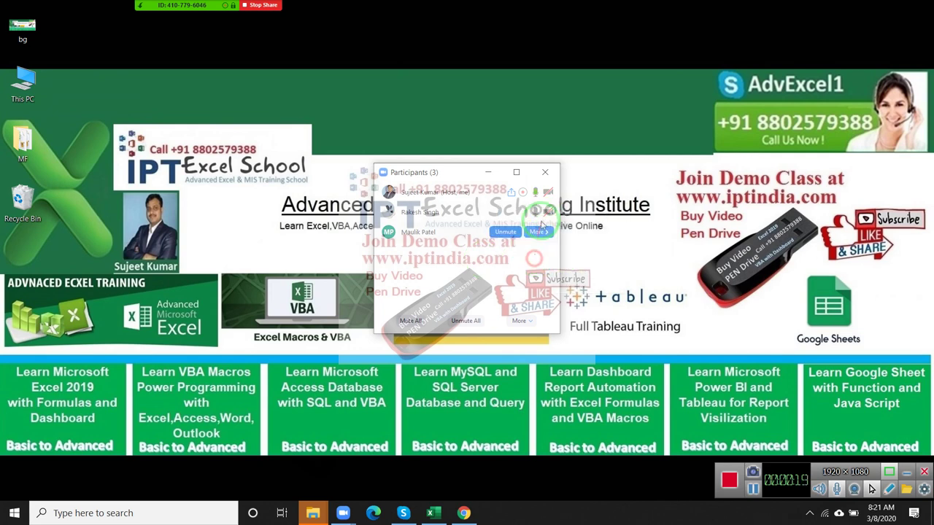
{"action": "left_click", "coordinate": [551, 176]}
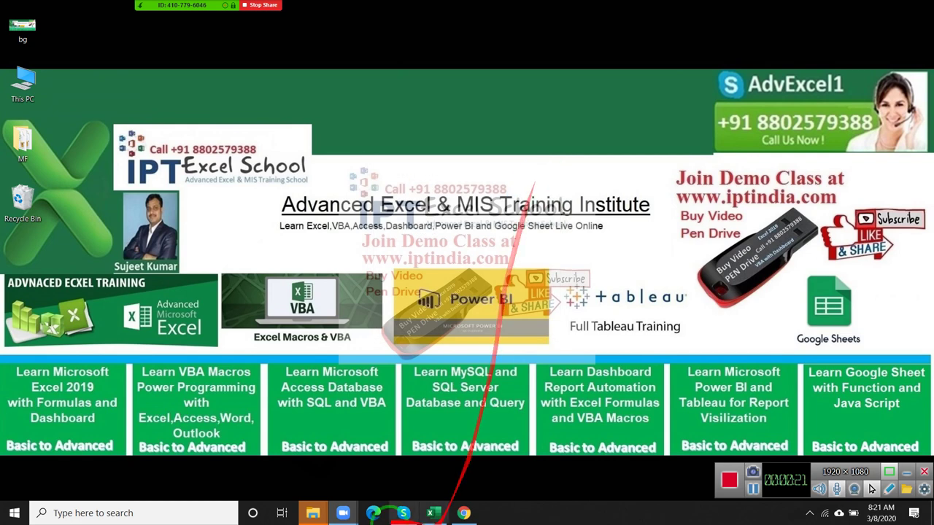
Close all four open File Explorer windows from their taskbar previews.
{"action": "mouse_move", "coordinate": [312, 513]}
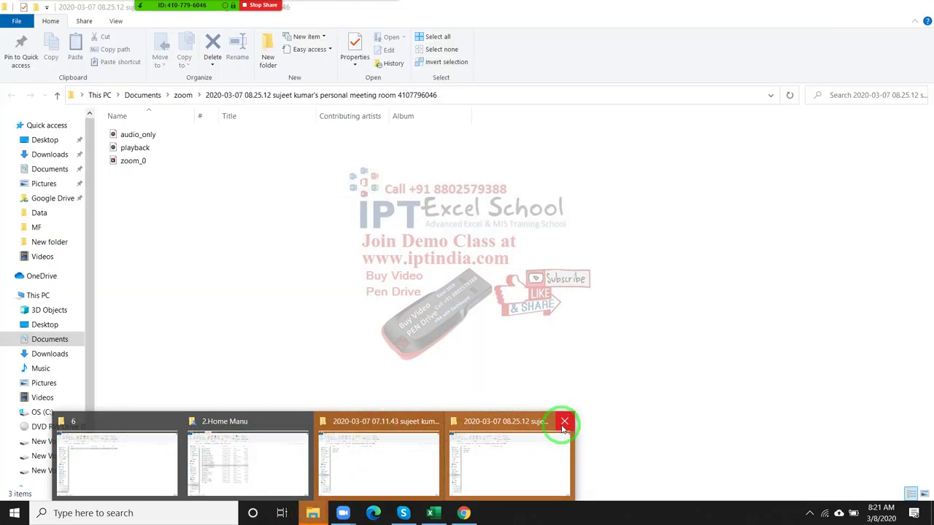
{"action": "left_click", "coordinate": [563, 422]}
{"action": "left_click", "coordinate": [499, 428]}
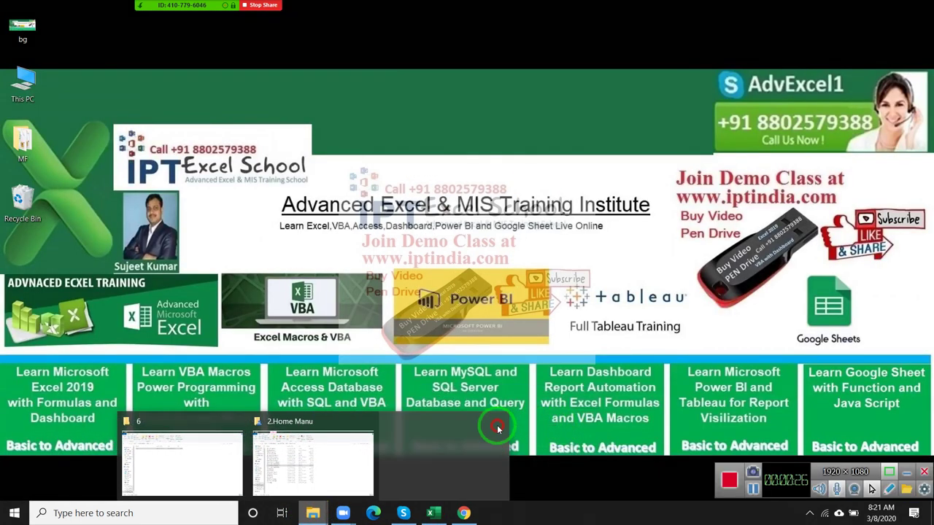
{"action": "left_click", "coordinate": [432, 424]}
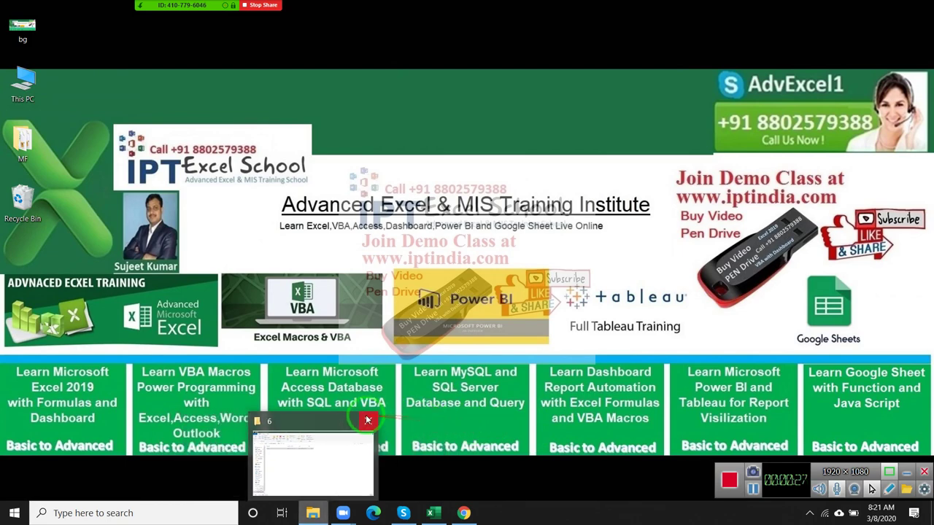
{"action": "left_click", "coordinate": [365, 419]}
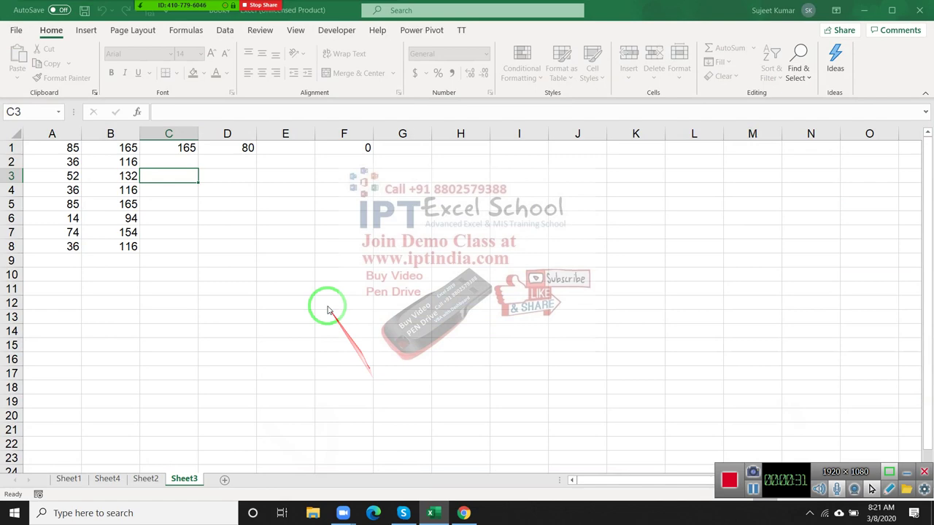
Open PAYMENT VOUCHER.xlsx from Excel's Recent list, then reopen the Zoom participants list.
{"action": "left_click", "coordinate": [240, 247]}
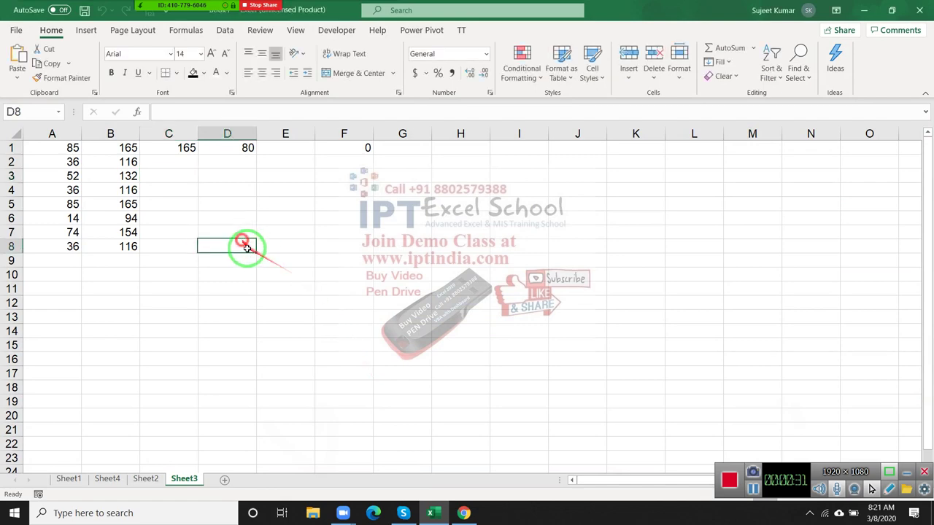
{"action": "left_click", "coordinate": [16, 30]}
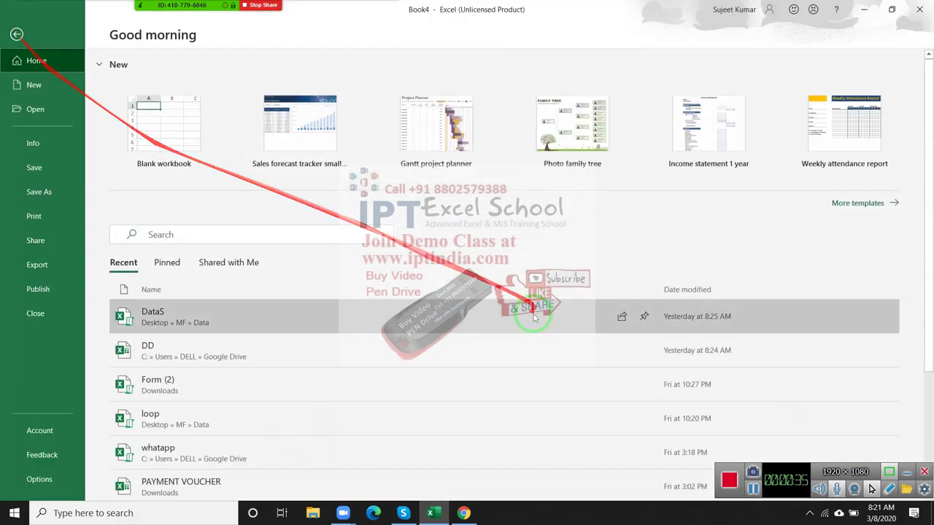
{"action": "scroll", "coordinate": [252, 400], "scroll_direction": "down", "scroll_amount": 1}
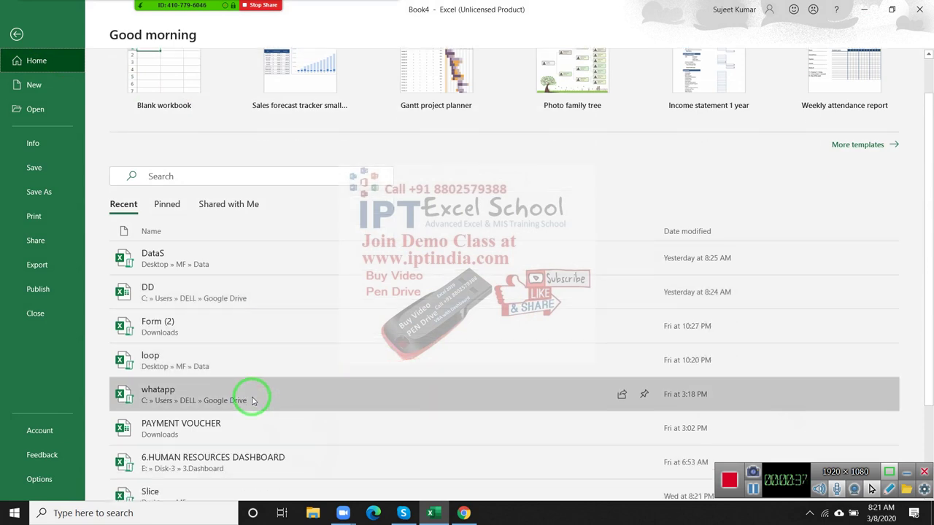
{"action": "scroll", "coordinate": [251, 399], "scroll_direction": "down", "scroll_amount": 1}
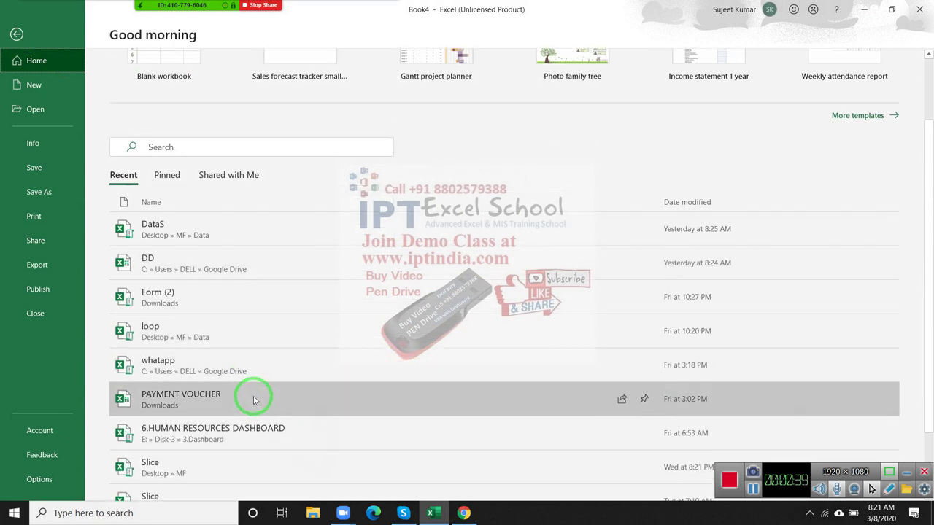
{"action": "scroll", "coordinate": [265, 402], "scroll_direction": "down", "scroll_amount": 1}
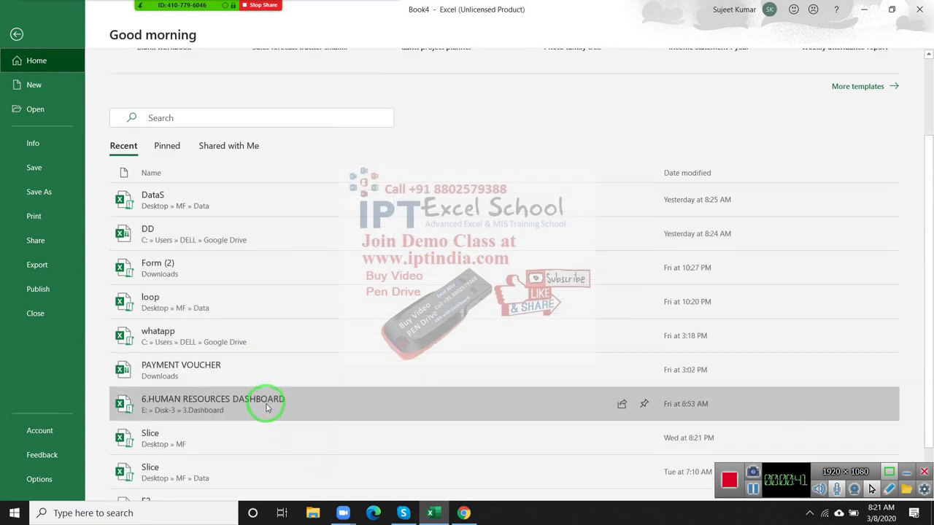
{"action": "scroll", "coordinate": [265, 400], "scroll_direction": "down", "scroll_amount": 1}
{"action": "left_click", "coordinate": [270, 339]}
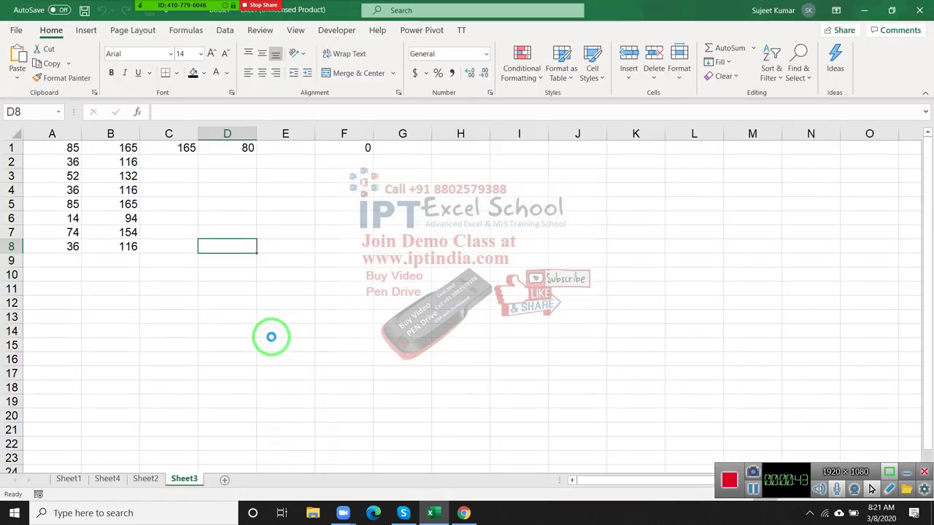
{"action": "mouse_move", "coordinate": [166, 17]}
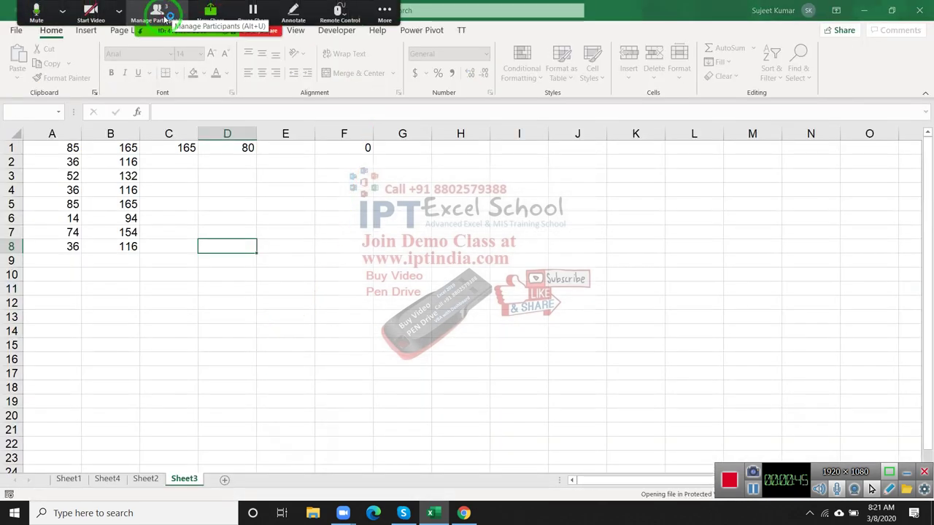
{"action": "left_click", "coordinate": [165, 16]}
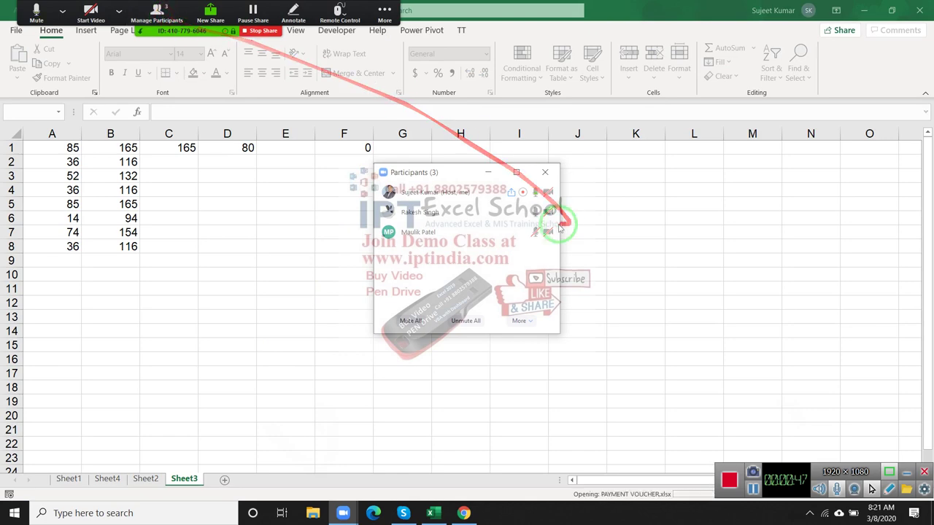
Enable editing on the workbook and switch to the PAYMENT VOUCHER sheet.
{"action": "left_click", "coordinate": [553, 174]}
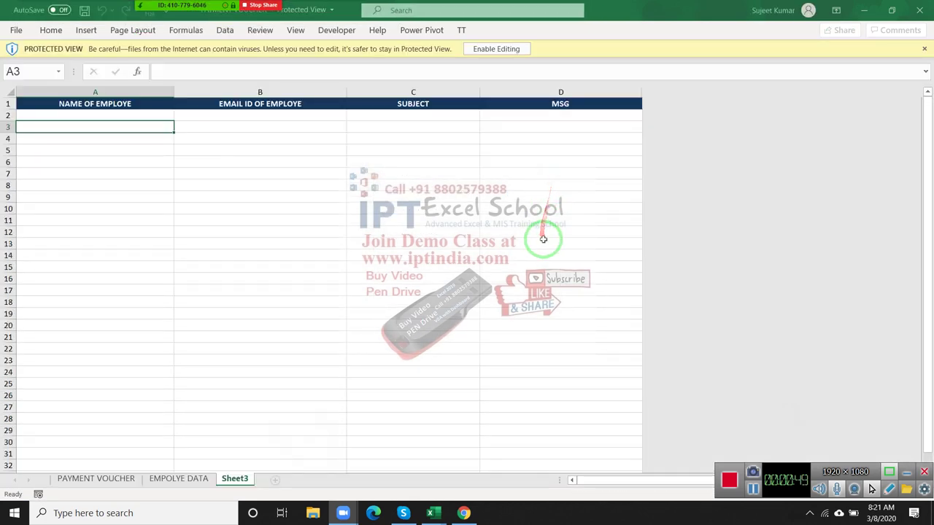
{"action": "left_click", "coordinate": [504, 49]}
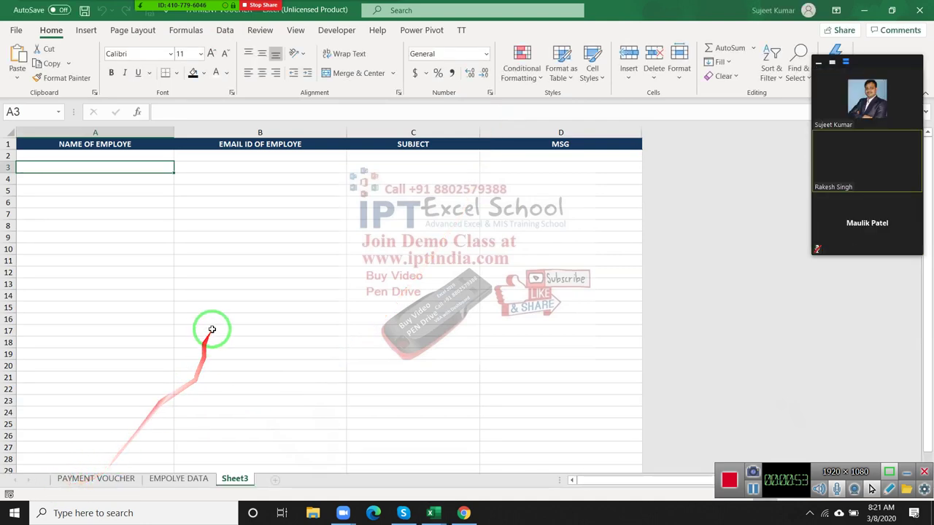
{"action": "left_click", "coordinate": [212, 330]}
{"action": "left_click", "coordinate": [102, 479]}
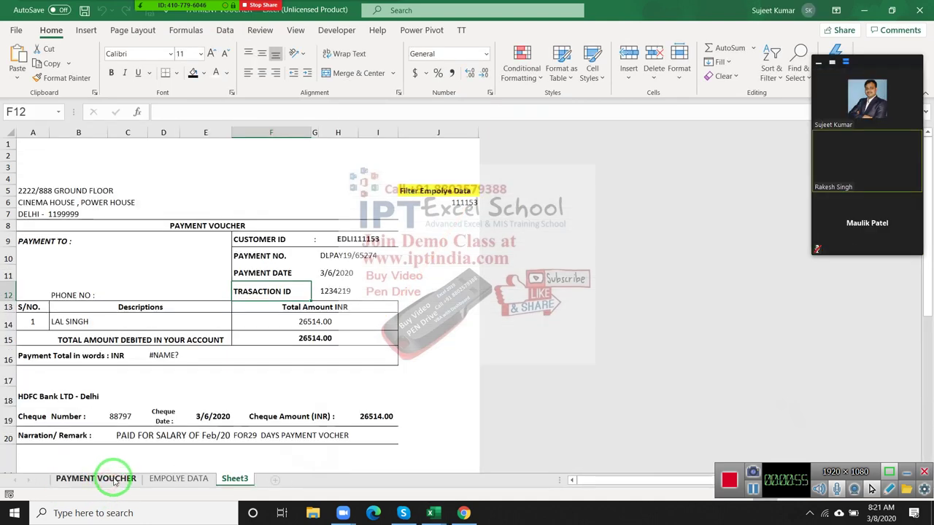
{"action": "scroll", "coordinate": [453, 348], "scroll_direction": "down", "scroll_amount": 6}
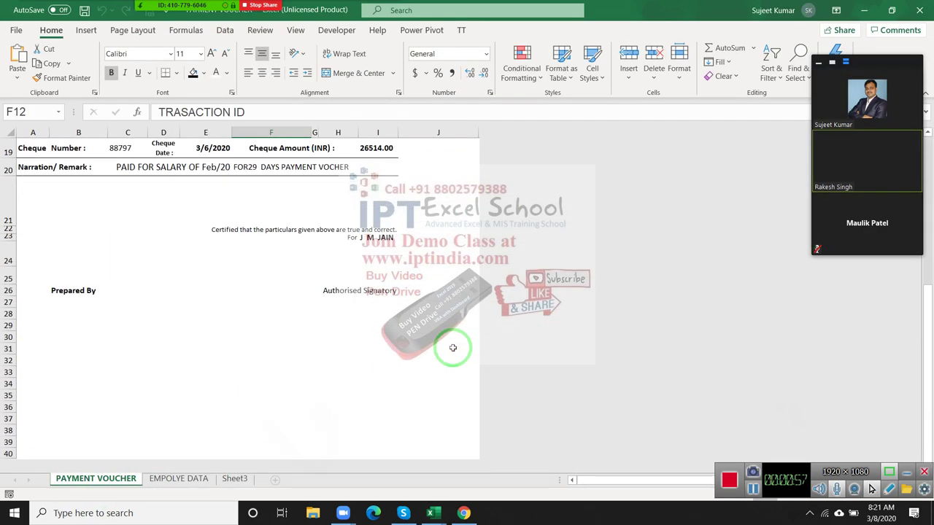
{"action": "scroll", "coordinate": [452, 348], "scroll_direction": "down", "scroll_amount": 3}
{"action": "scroll", "coordinate": [456, 345], "scroll_direction": "up", "scroll_amount": 4}
{"action": "scroll", "coordinate": [460, 341], "scroll_direction": "up", "scroll_amount": 5}
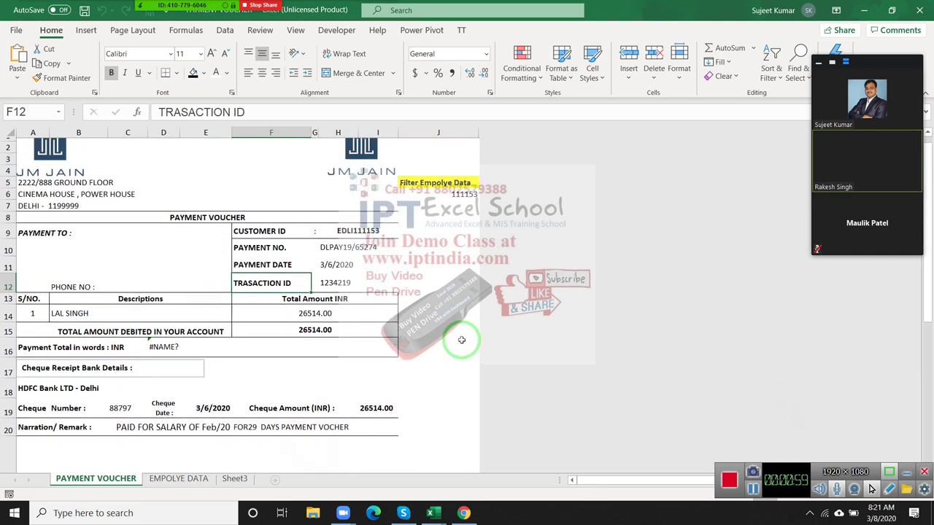
{"action": "scroll", "coordinate": [461, 340], "scroll_direction": "up", "scroll_amount": 1}
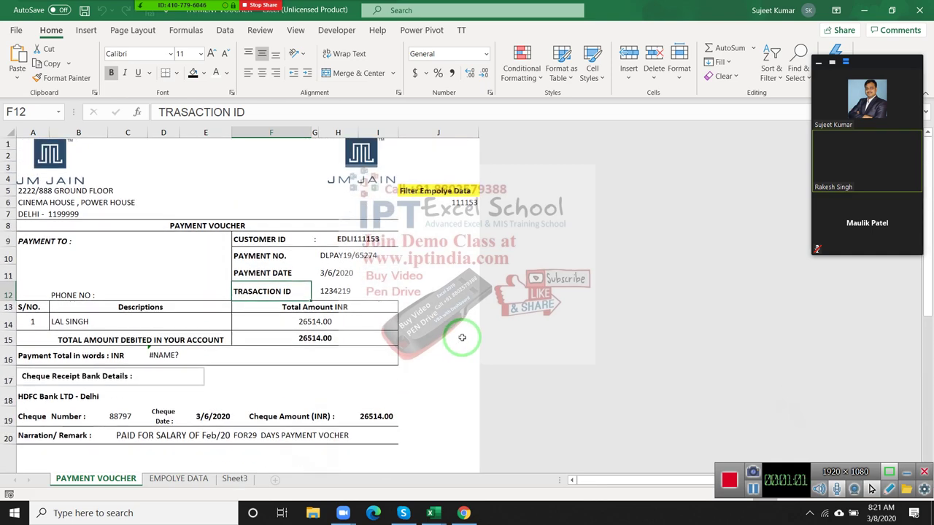
{"action": "scroll", "coordinate": [463, 340], "scroll_direction": "down", "scroll_amount": 2}
{"action": "scroll", "coordinate": [463, 340], "scroll_direction": "up", "scroll_amount": 2}
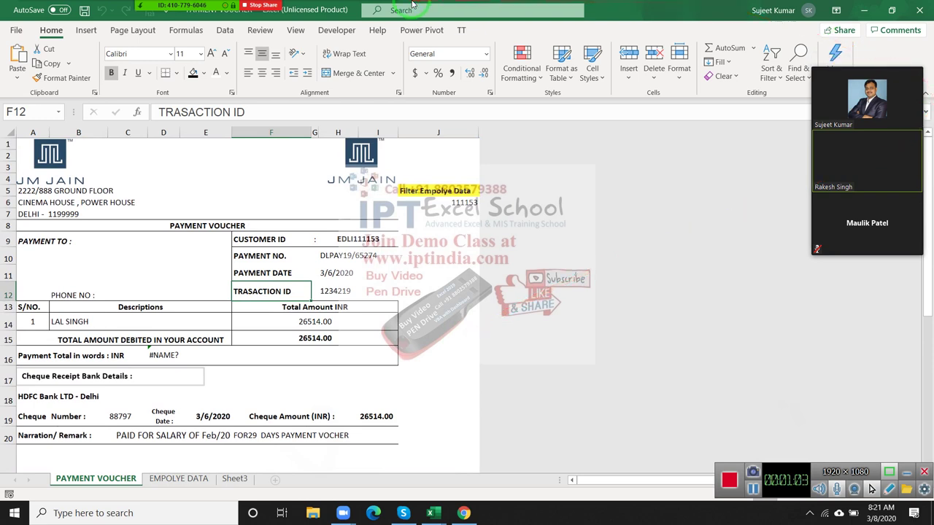
Spotlight a participant's video for everyone in Zoom, then close the participants list.
{"action": "mouse_move", "coordinate": [243, 5]}
{"action": "left_click", "coordinate": [156, 7]}
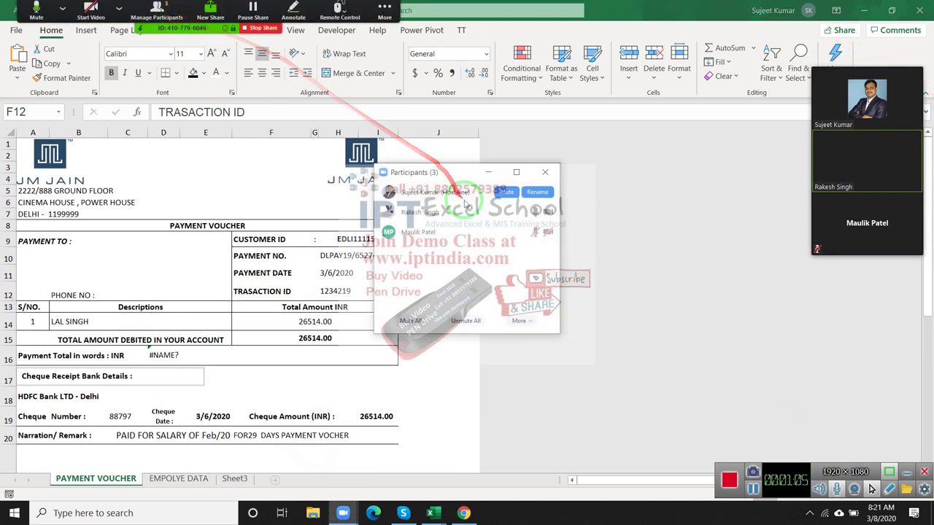
{"action": "left_click", "coordinate": [536, 213]}
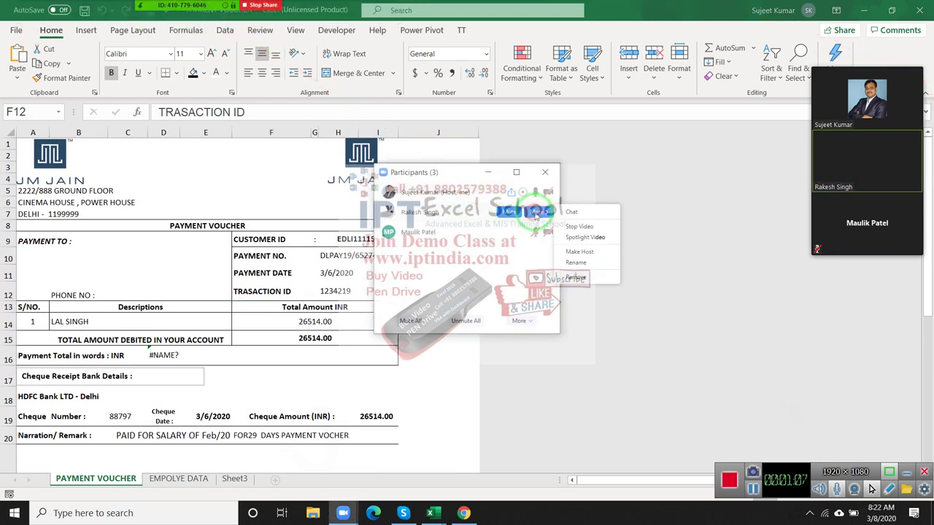
{"action": "left_click", "coordinate": [587, 238]}
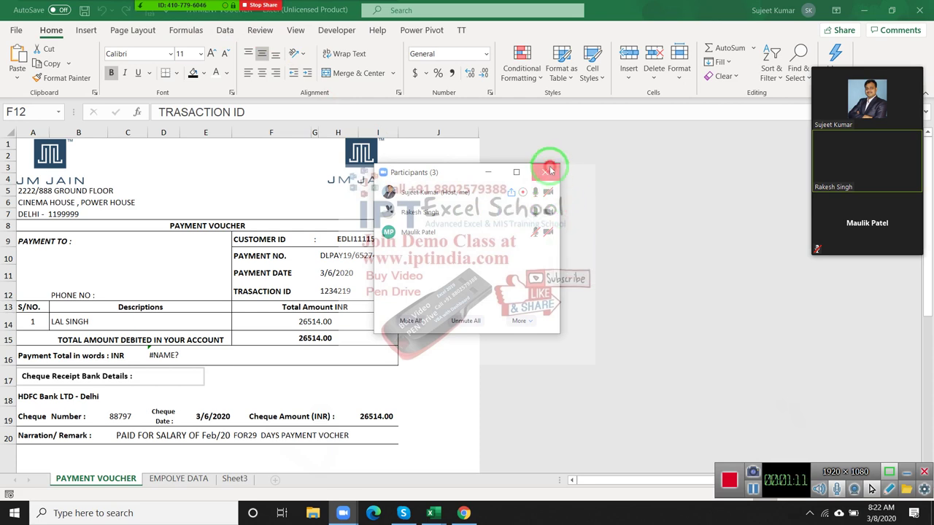
{"action": "left_click", "coordinate": [550, 170]}
{"action": "scroll", "coordinate": [354, 262], "scroll_direction": "down", "scroll_amount": 6}
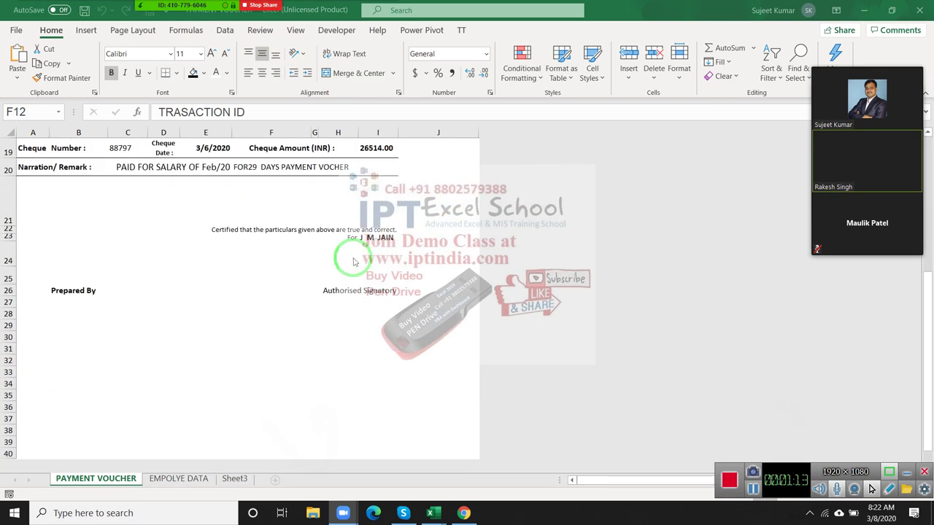
{"action": "scroll", "coordinate": [354, 261], "scroll_direction": "up", "scroll_amount": 6}
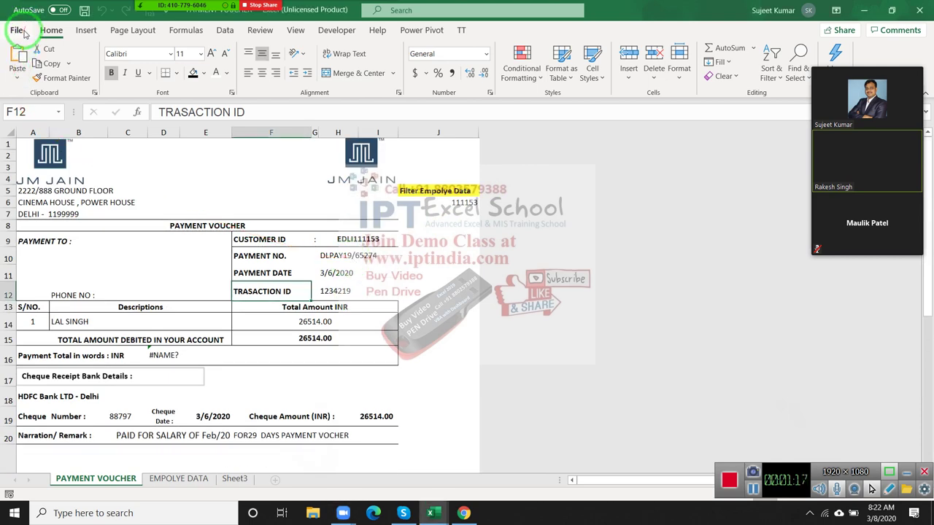
Start File > Export > Create PDF/XPS for the voucher, then cancel the Publish dialog.
{"action": "left_click", "coordinate": [18, 31]}
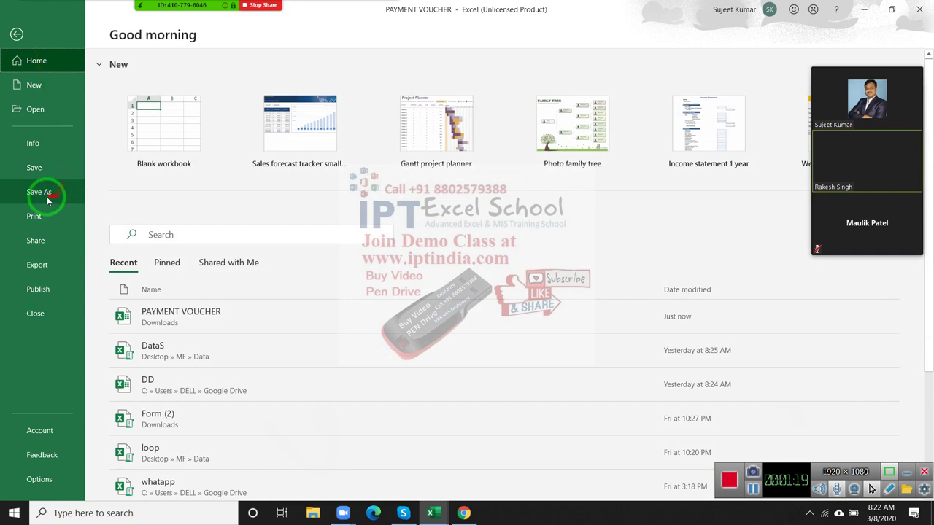
{"action": "left_click", "coordinate": [48, 268]}
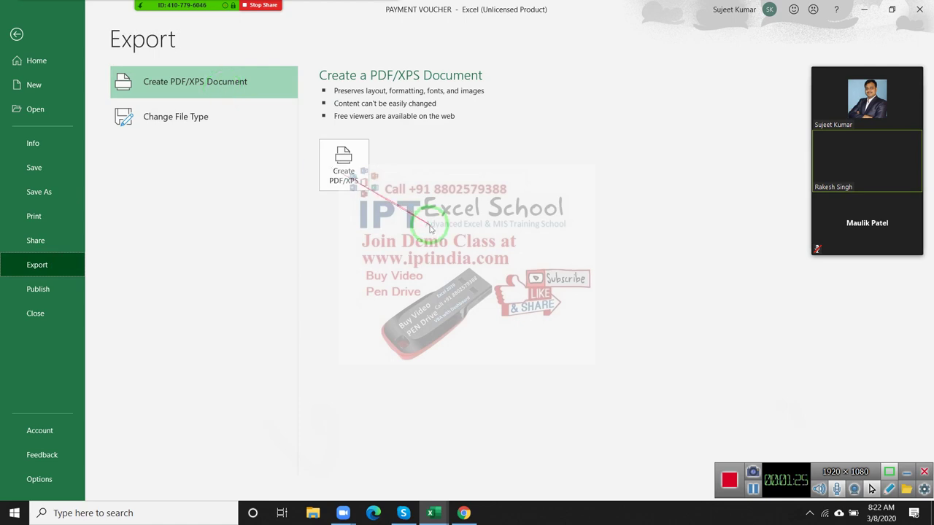
{"action": "left_click", "coordinate": [346, 172]}
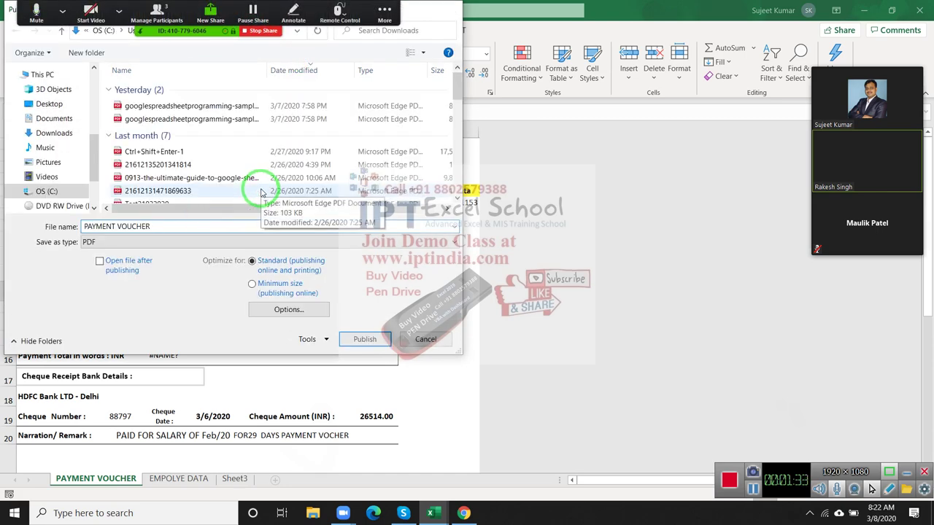
{"action": "key", "text": "Return"}
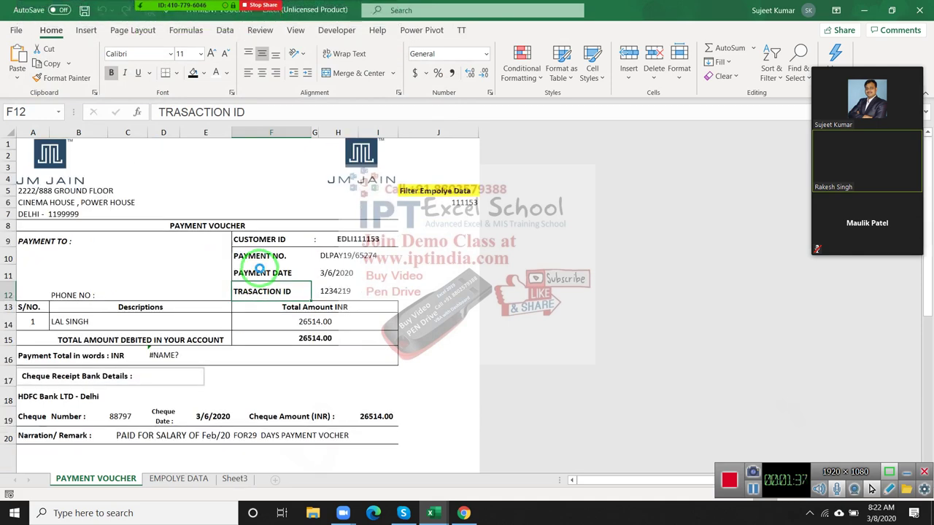
Preview the voucher with Ctrl+P: page 1 of 2, printer Microsoft Print to PDF.
{"action": "key", "text": "ctrl+p"}
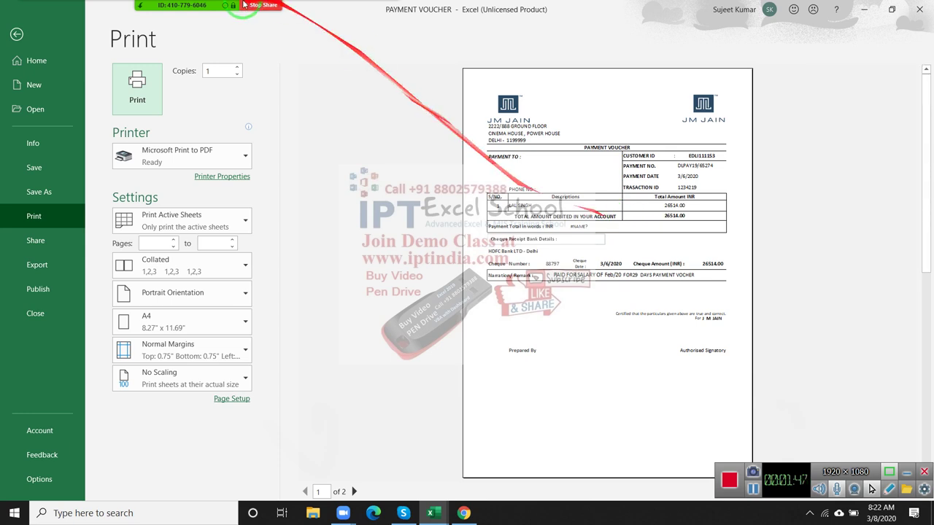
{"action": "left_click", "coordinate": [167, 11]}
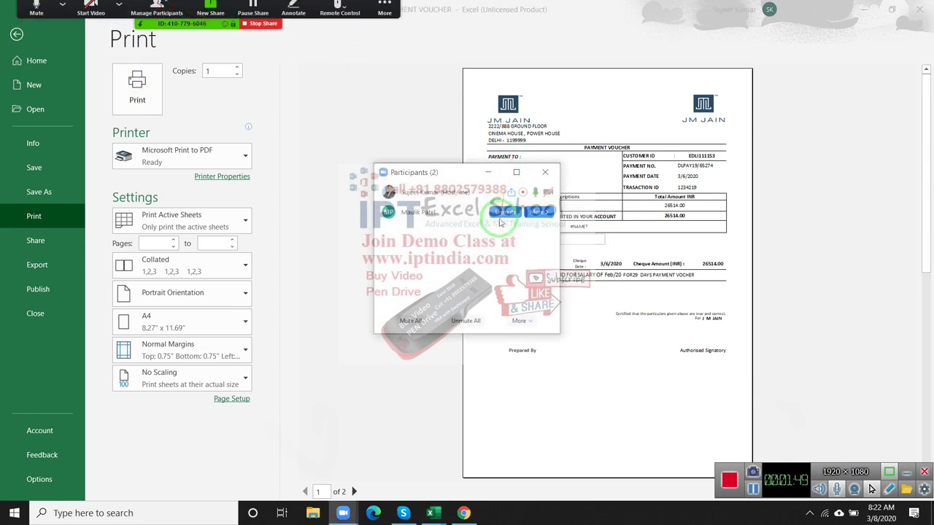
{"action": "left_click", "coordinate": [546, 176]}
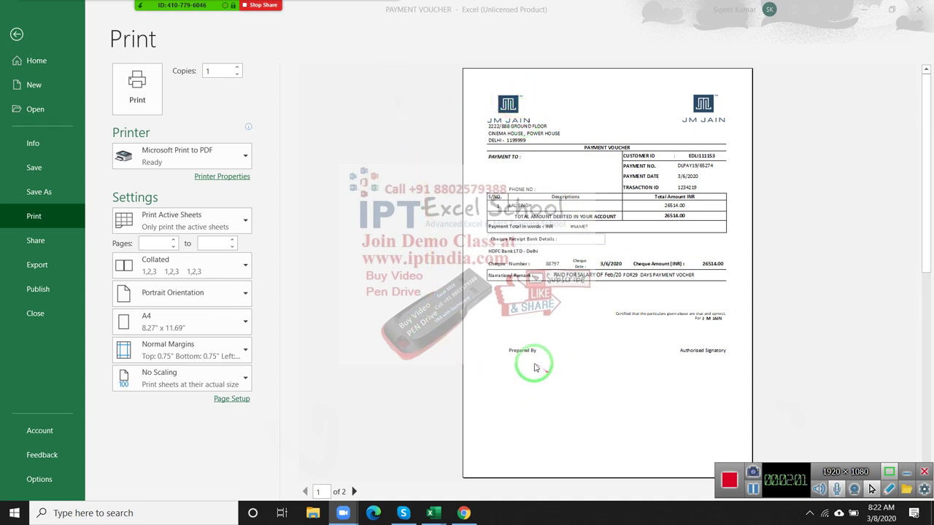
{"action": "left_click", "coordinate": [45, 268]}
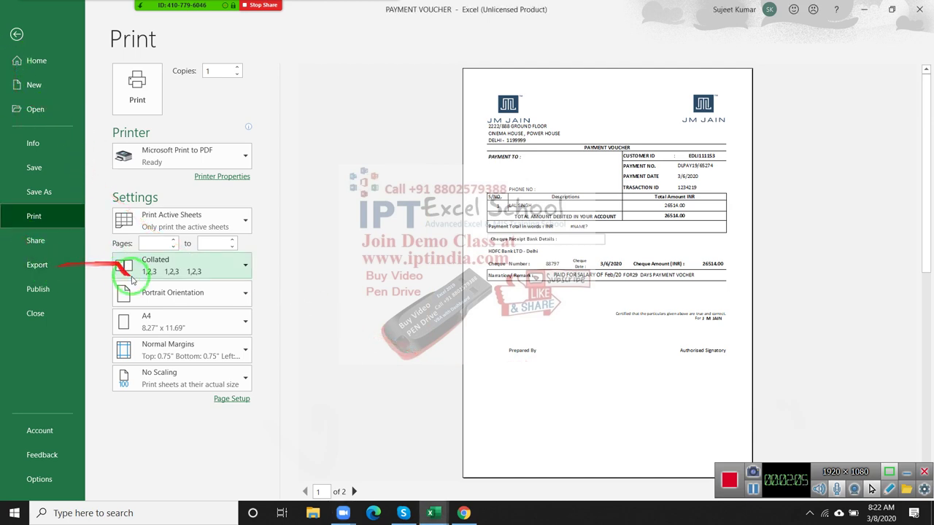
Back on the sheet, select column J's Filter Employe Data note, then reach File > Export.
{"action": "left_click", "coordinate": [16, 34]}
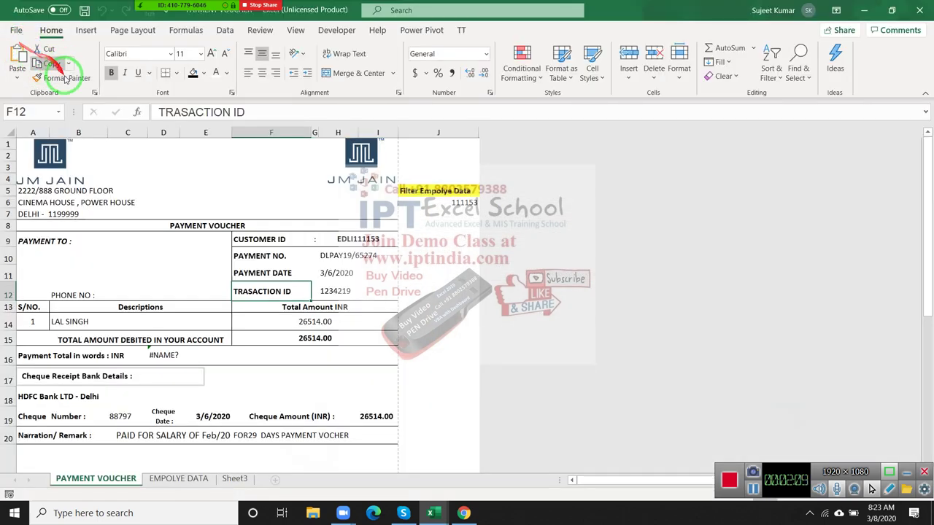
{"action": "scroll", "coordinate": [426, 230], "scroll_direction": "down", "scroll_amount": 2}
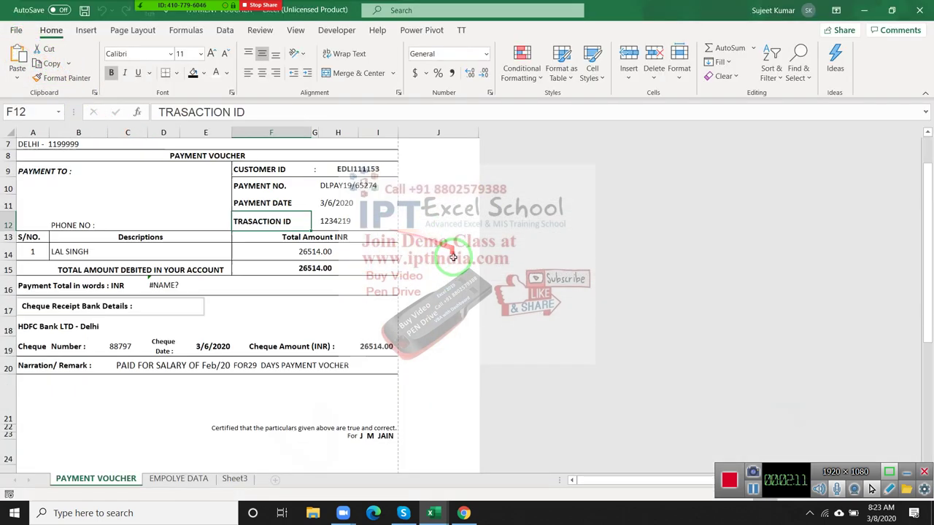
{"action": "scroll", "coordinate": [437, 295], "scroll_direction": "down", "scroll_amount": 5}
{"action": "scroll", "coordinate": [437, 296], "scroll_direction": "up", "scroll_amount": 5}
{"action": "scroll", "coordinate": [437, 296], "scroll_direction": "up", "scroll_amount": 2}
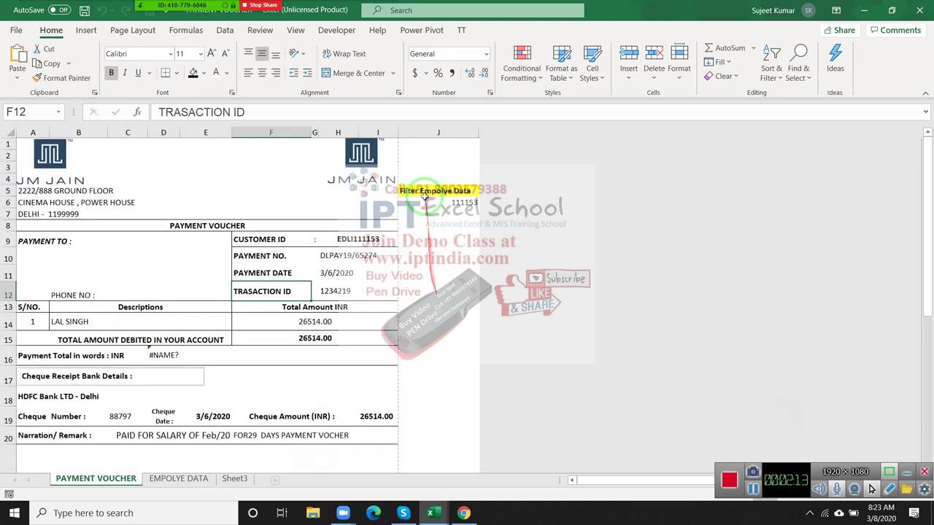
{"action": "left_click", "coordinate": [422, 134]}
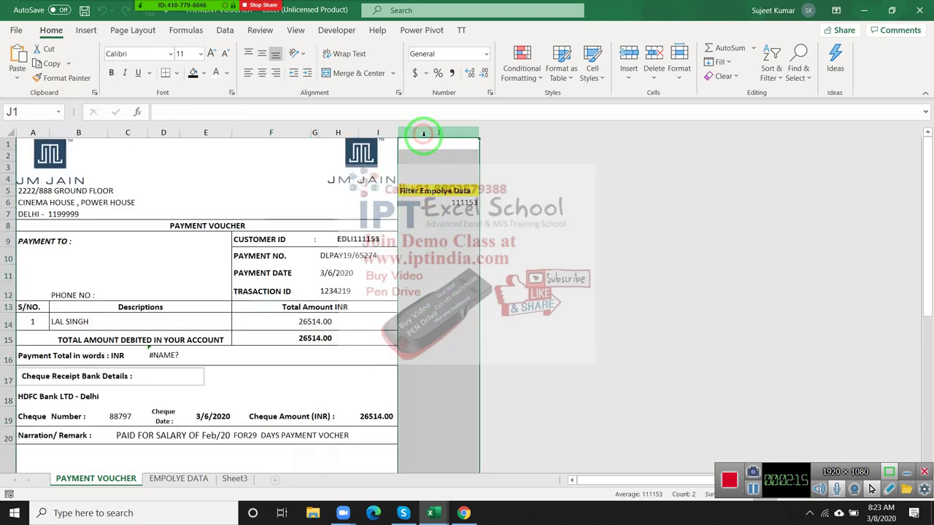
{"action": "left_click", "coordinate": [13, 32]}
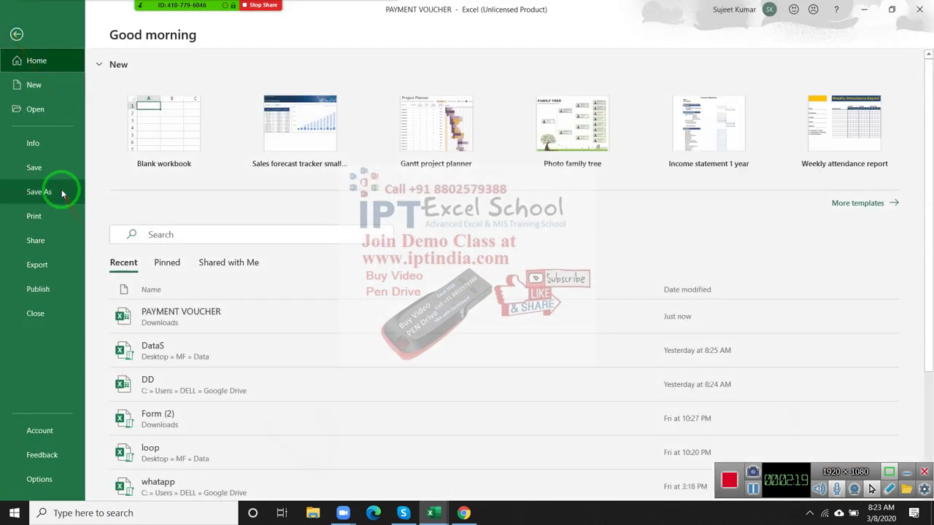
{"action": "left_click", "coordinate": [51, 265]}
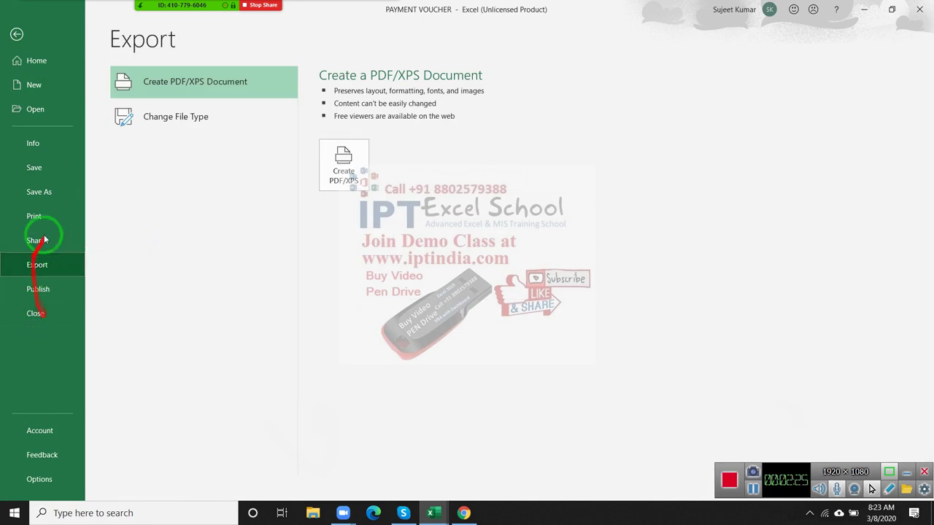
Cancel the PDF publish, page through the two-page print preview, and return to the sheet.
{"action": "left_click", "coordinate": [341, 165]}
{"action": "key", "text": "Escape"}
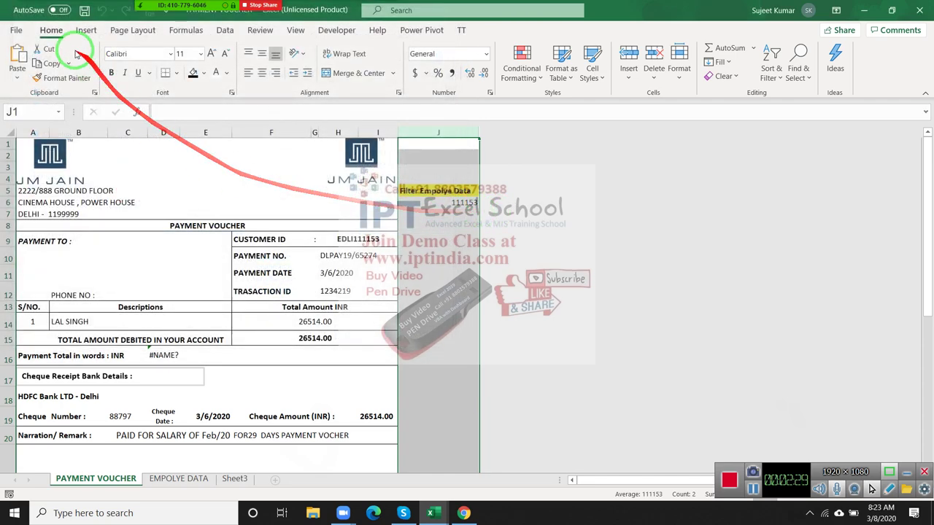
{"action": "left_click", "coordinate": [16, 32]}
{"action": "left_click", "coordinate": [56, 219]}
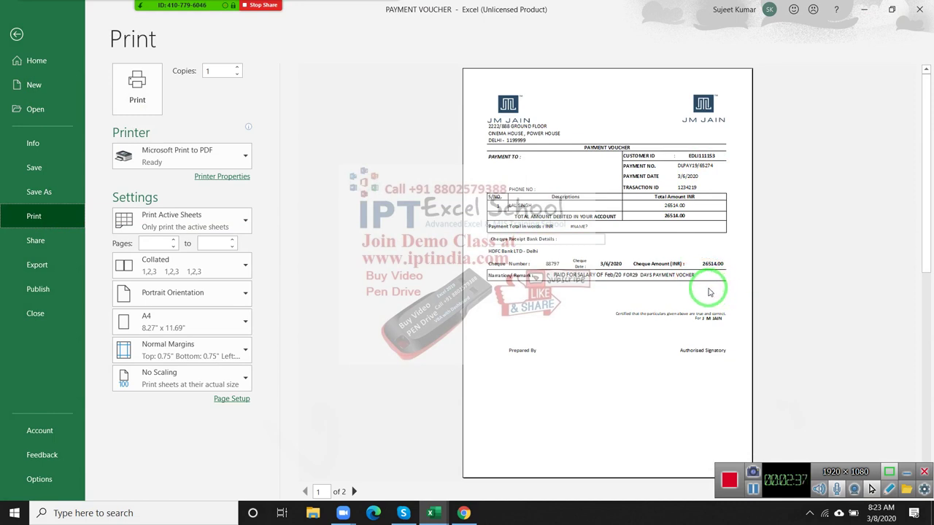
{"action": "scroll", "coordinate": [708, 292], "scroll_direction": "down", "scroll_amount": 1}
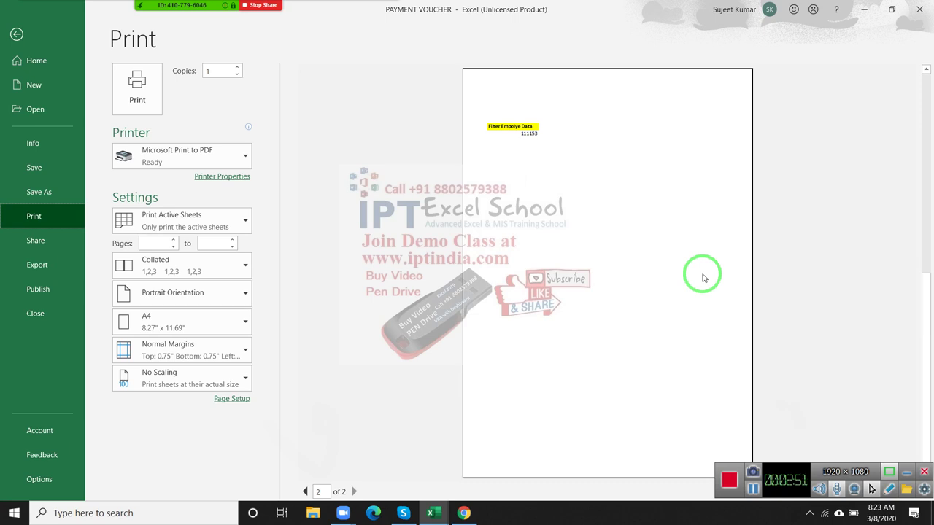
{"action": "scroll", "coordinate": [703, 277], "scroll_direction": "up", "scroll_amount": 3}
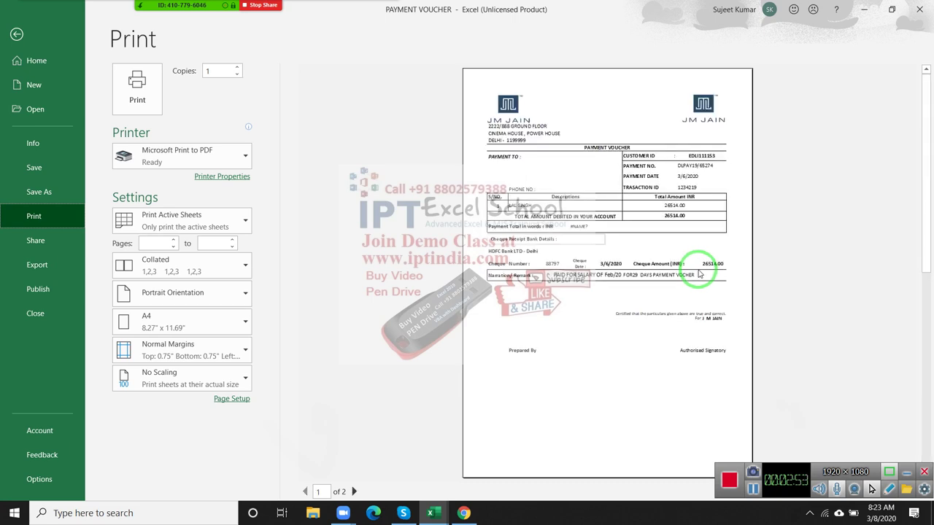
{"action": "key", "text": "Escape"}
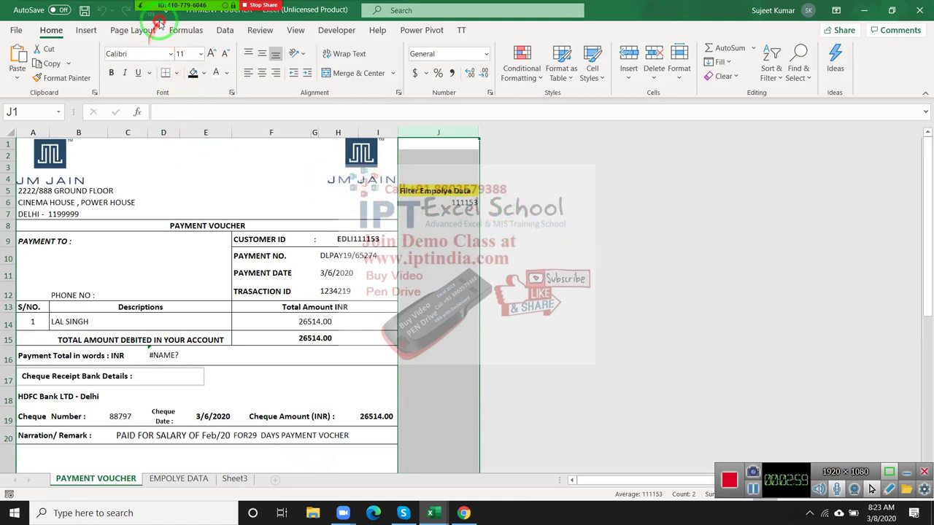
Show the Page Layout ribbon, select cell F2, then select the JM JAIN logo picture.
{"action": "left_click", "coordinate": [133, 29]}
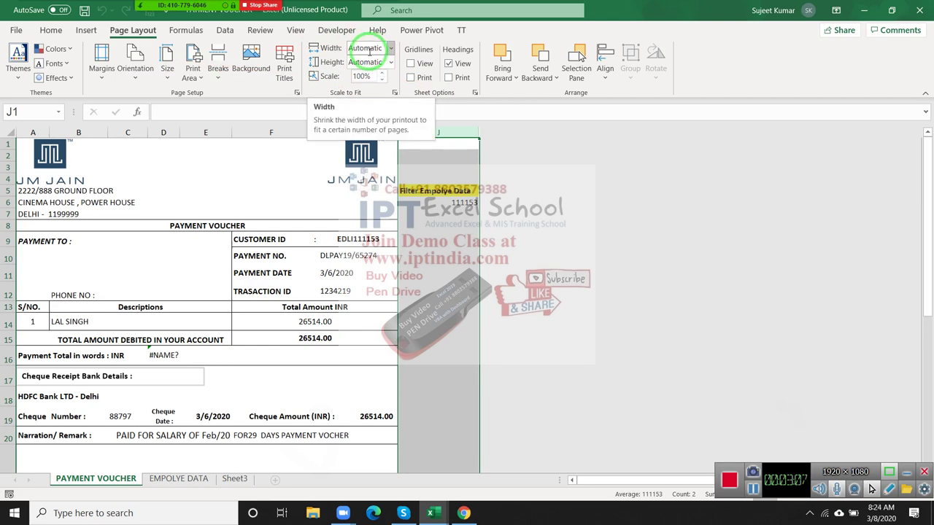
{"action": "left_click", "coordinate": [294, 157]}
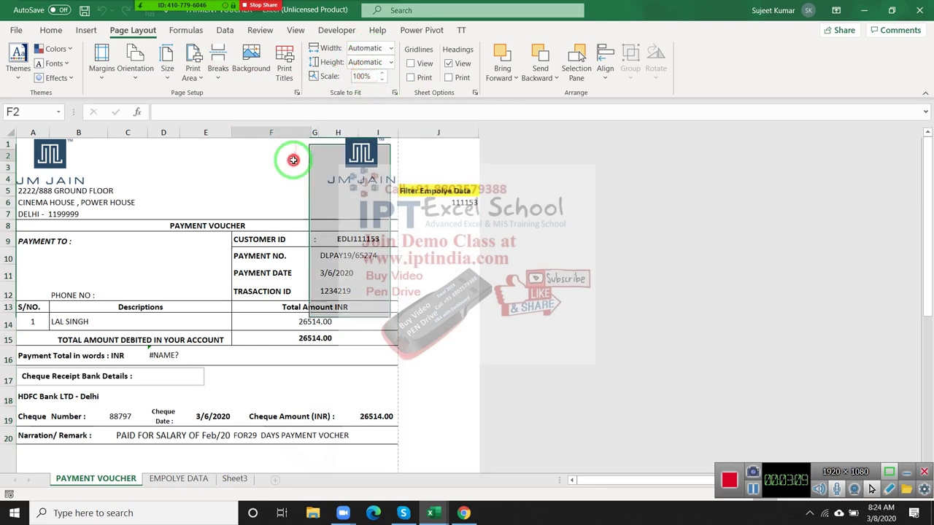
{"action": "scroll", "coordinate": [317, 160], "scroll_direction": "down", "scroll_amount": 4}
{"action": "scroll", "coordinate": [313, 158], "scroll_direction": "down", "scroll_amount": 2}
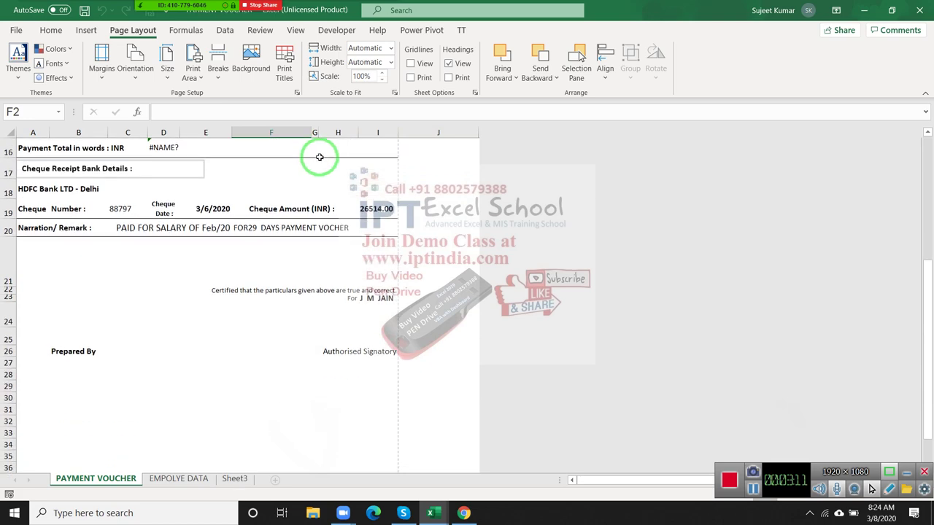
{"action": "scroll", "coordinate": [313, 157], "scroll_direction": "down", "scroll_amount": 3}
{"action": "scroll", "coordinate": [222, 205], "scroll_direction": "up", "scroll_amount": 4}
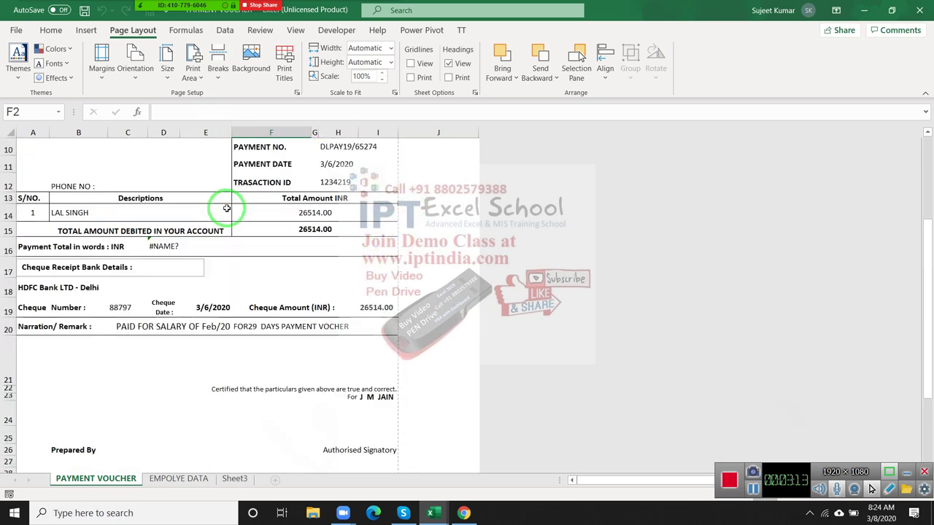
{"action": "scroll", "coordinate": [212, 190], "scroll_direction": "up", "scroll_amount": 4}
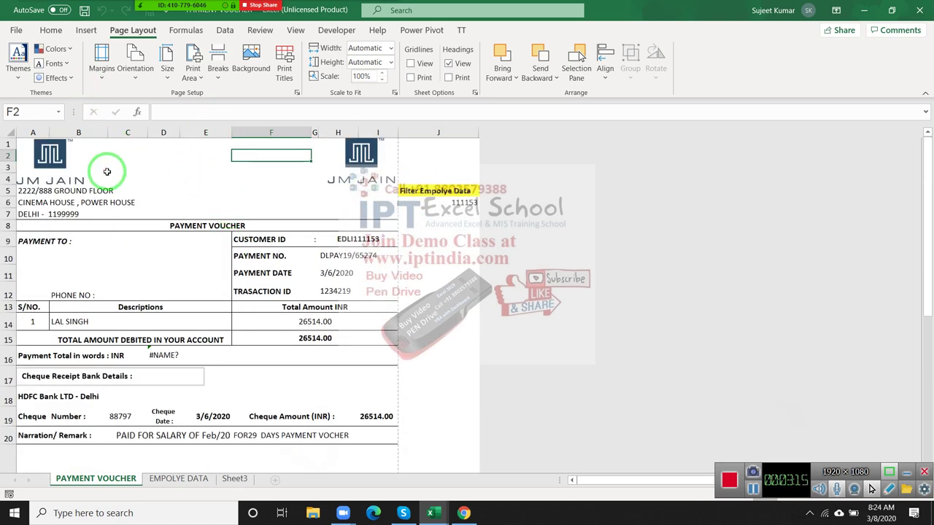
{"action": "left_click", "coordinate": [21, 146]}
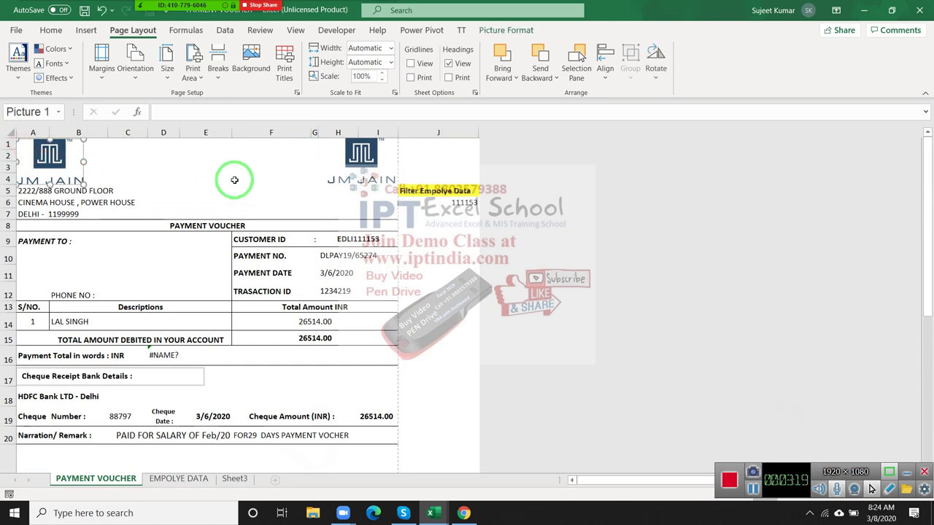
Go through File > Save As > Export > Create PDF/XPS, then cancel the Publish dialog.
{"action": "left_click", "coordinate": [19, 31]}
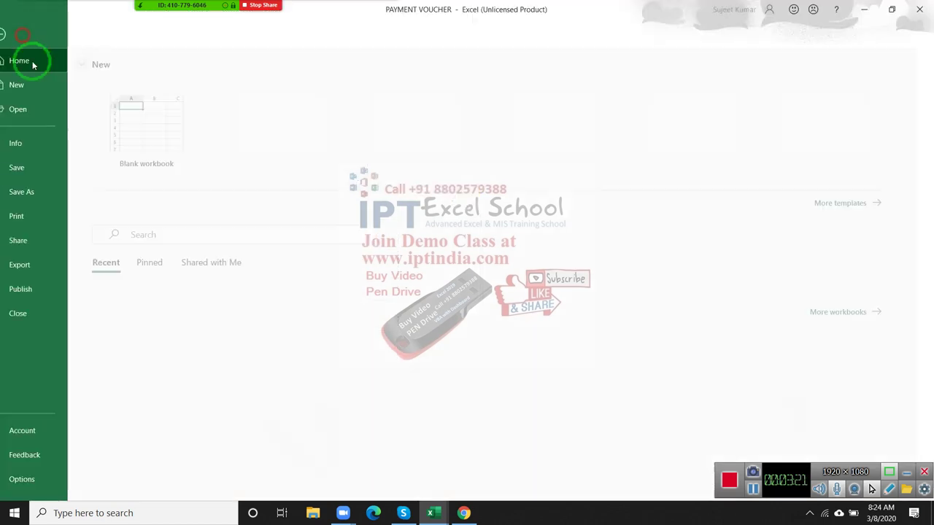
{"action": "left_click", "coordinate": [33, 195]}
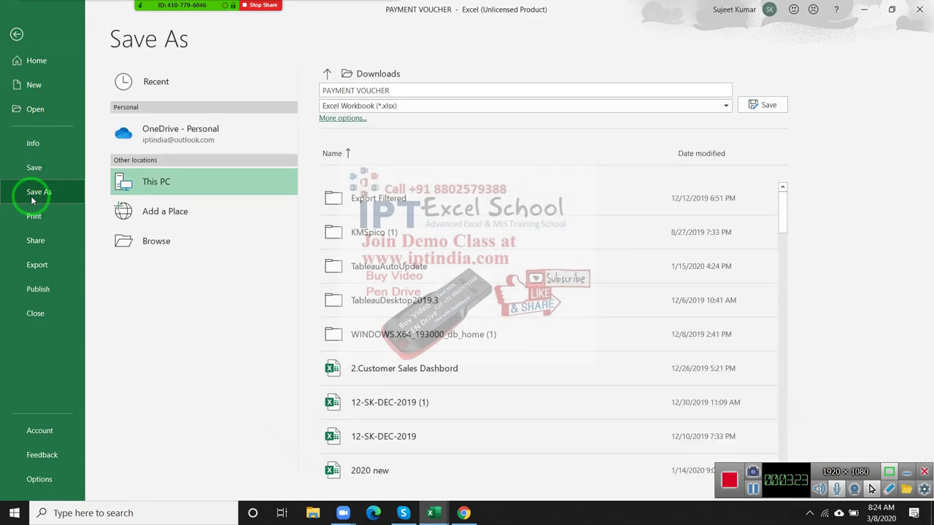
{"action": "left_click", "coordinate": [48, 272]}
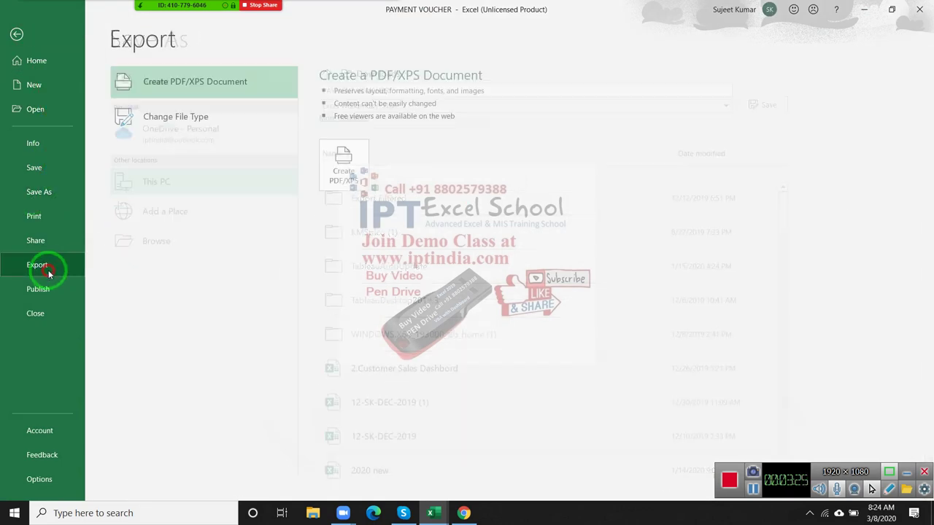
{"action": "left_click", "coordinate": [347, 188]}
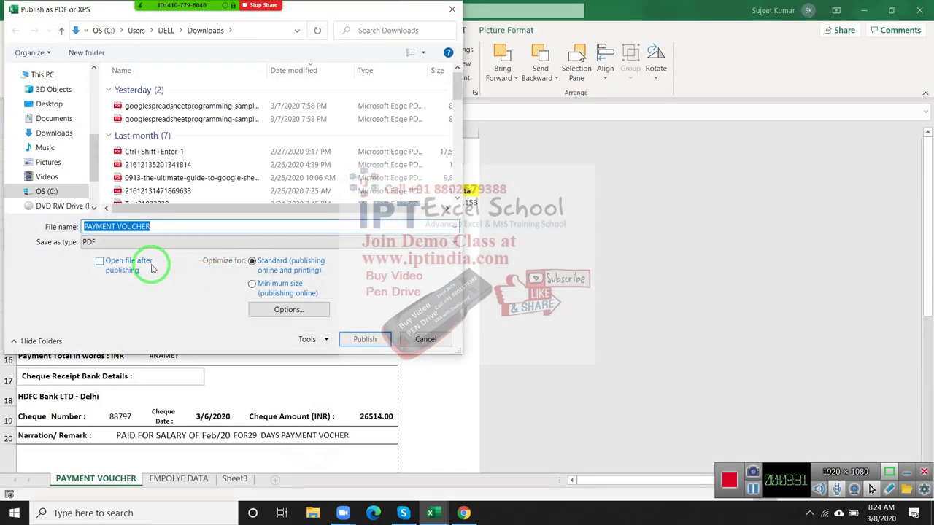
{"action": "key", "text": "Escape"}
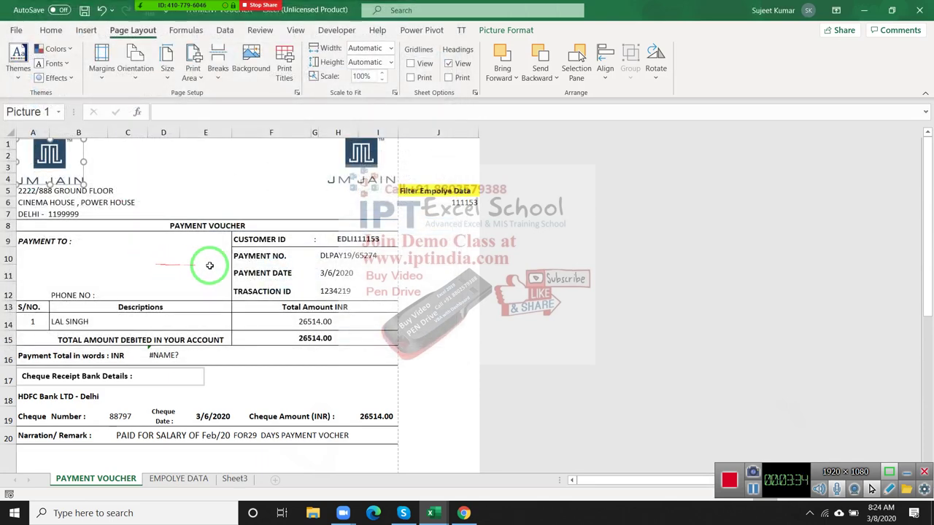
Select the voucher range A1:I39 using the arrow keys with Shift.
{"action": "left_click", "coordinate": [205, 271]}
{"action": "left_click", "coordinate": [210, 264]}
{"action": "key", "text": "Up"}
{"action": "key", "text": "Up"}
{"action": "key", "text": "Up"}
{"action": "key", "text": "Up"}
{"action": "key", "text": "Up"}
{"action": "key", "text": "Up"}
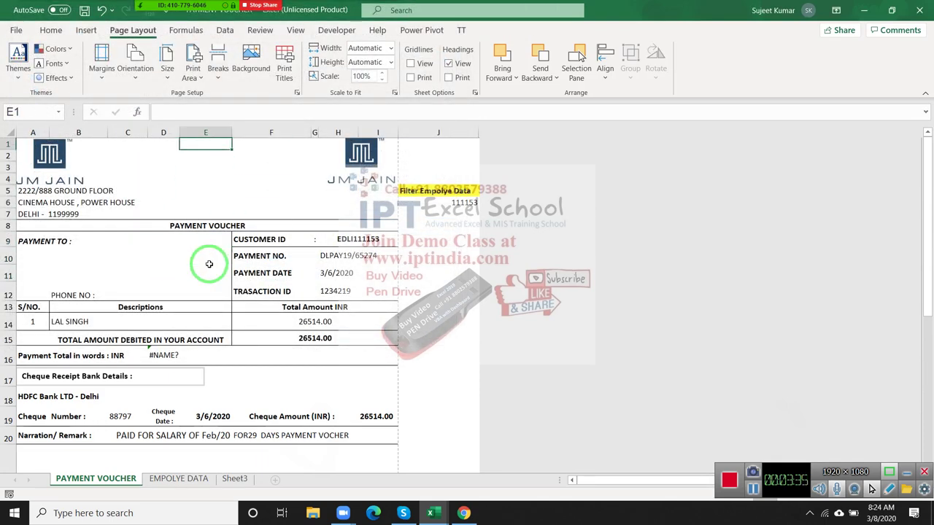
{"action": "key", "text": "Left"}
{"action": "key", "text": "Left"}
{"action": "key", "text": "Left"}
{"action": "key", "text": "Left"}
{"action": "key", "text": "shift+Right"}
{"action": "key", "text": "shift+Right"}
{"action": "key", "text": "shift+Right"}
{"action": "key", "text": "shift+Right"}
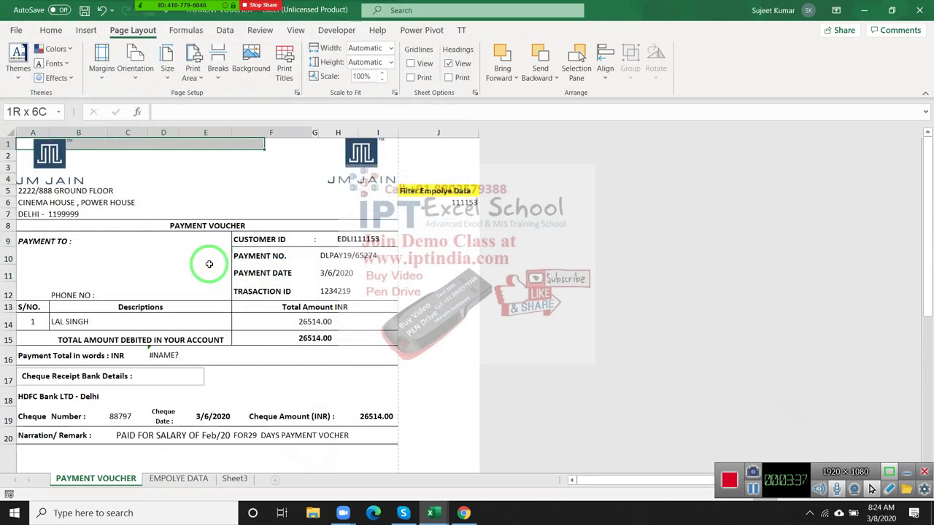
{"action": "key", "text": "shift+Right"}
{"action": "key", "text": "shift+Right"}
{"action": "key", "text": "shift+Right"}
{"action": "key", "text": "shift+Down"}
{"action": "key", "text": "shift+Down"}
{"action": "key", "text": "shift+Down"}
{"action": "key", "text": "shift+Down"}
{"action": "key", "text": "shift+Down"}
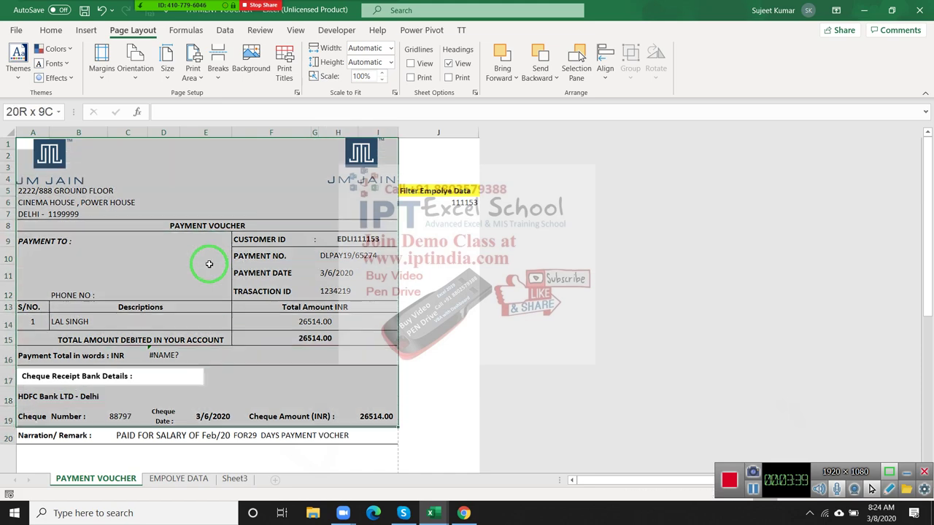
{"action": "key", "text": "shift+Down"}
{"action": "key", "text": "shift+Down"}
{"action": "key", "text": "shift+Down"}
{"action": "key", "text": "shift+Down"}
{"action": "key", "text": "shift+Down"}
{"action": "key", "text": "shift+Down"}
{"action": "key", "text": "shift+Down"}
{"action": "key", "text": "shift+Down"}
{"action": "key", "text": "shift+Down"}
{"action": "key", "text": "shift+Down"}
{"action": "key", "text": "shift+Down"}
{"action": "key", "text": "shift+Down"}
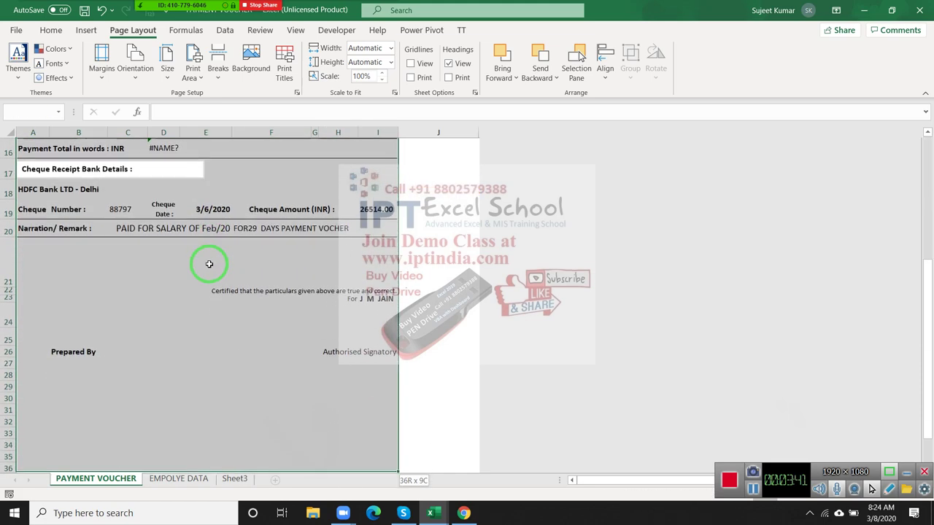
{"action": "key", "text": "shift+Down"}
{"action": "key", "text": "shift+Down"}
{"action": "key", "text": "shift+Down"}
{"action": "key", "text": "shift+Down"}
{"action": "key", "text": "shift+Down"}
{"action": "key", "text": "shift+Up"}
{"action": "key", "text": "shift+Up"}
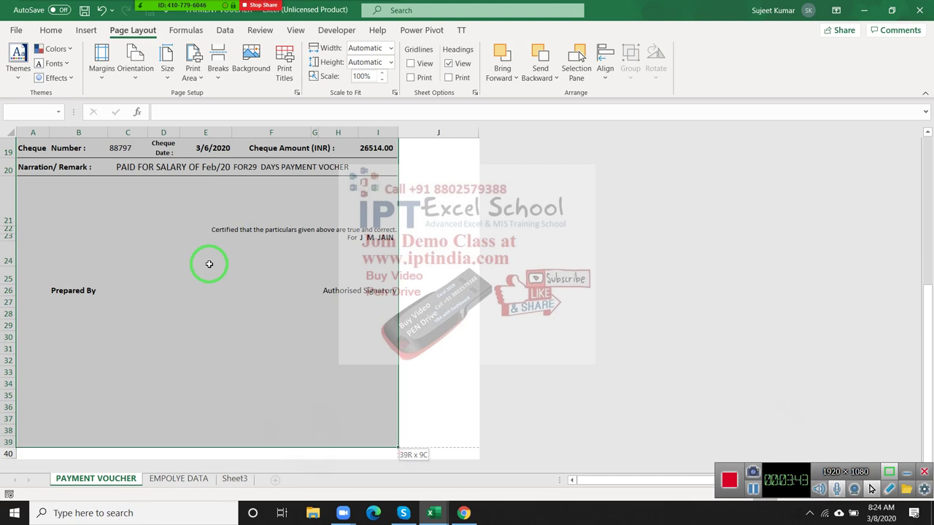
{"action": "key", "text": "shift+Down"}
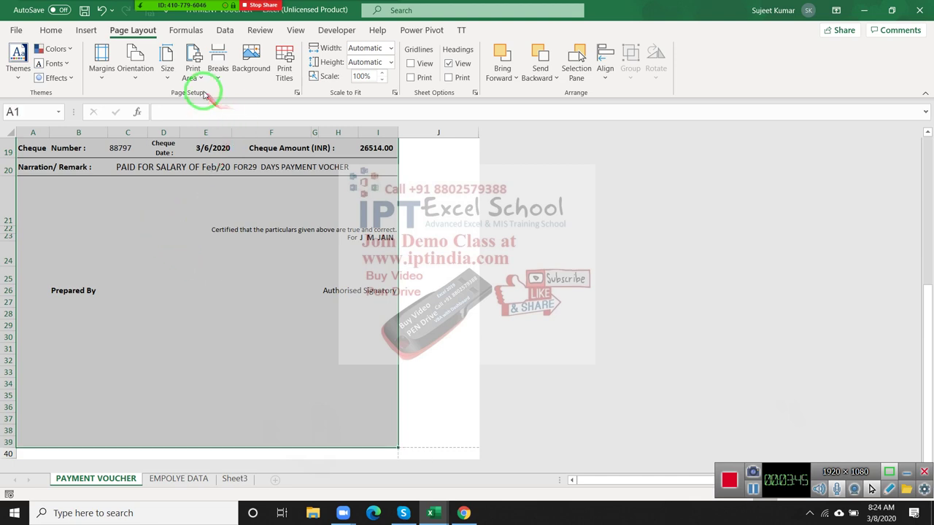
Set A1:I39 as the print area, excluding column J's Filter Employe Data note.
{"action": "left_click", "coordinate": [201, 77]}
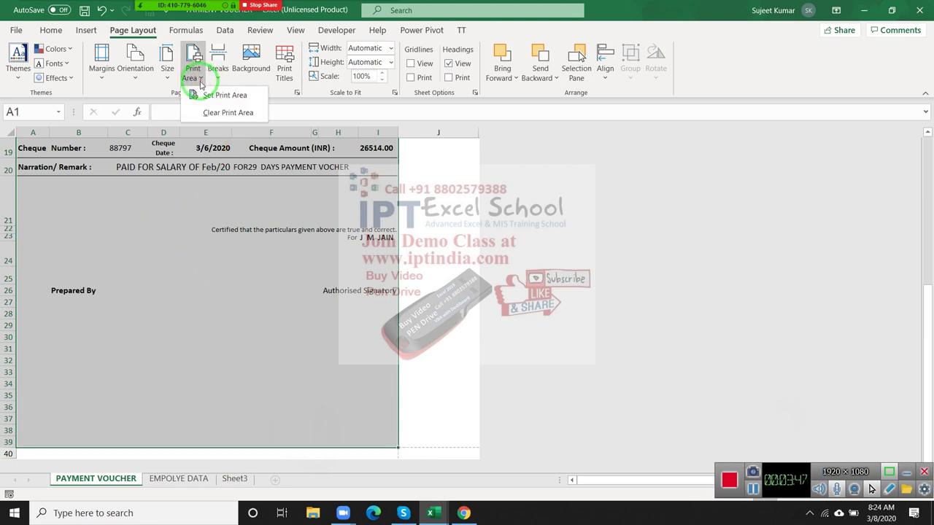
{"action": "left_click", "coordinate": [202, 95]}
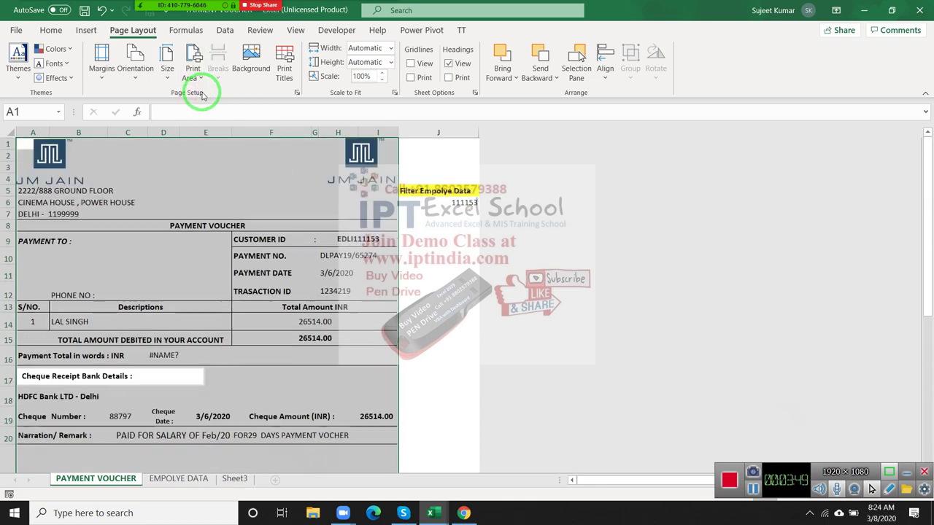
{"action": "scroll", "coordinate": [189, 372], "scroll_direction": "down", "scroll_amount": 4}
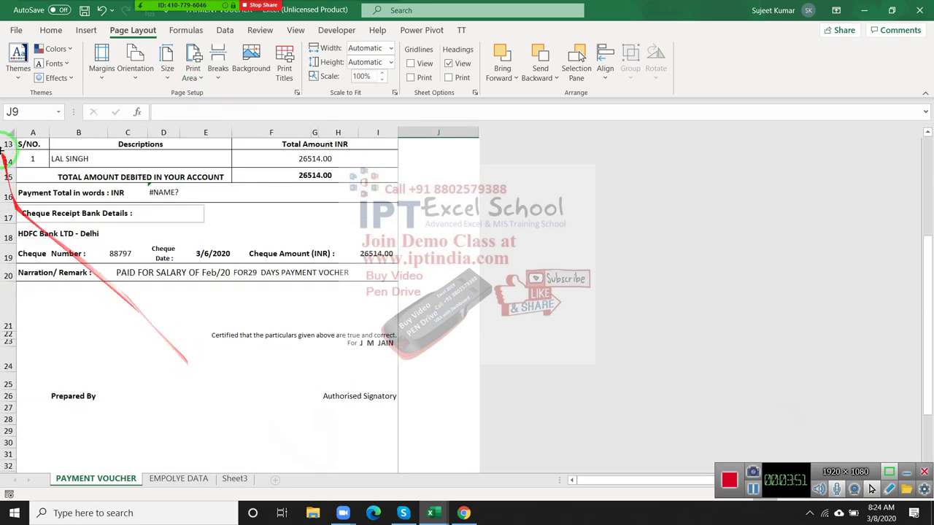
{"action": "scroll", "coordinate": [178, 234], "scroll_direction": "down", "scroll_amount": 1}
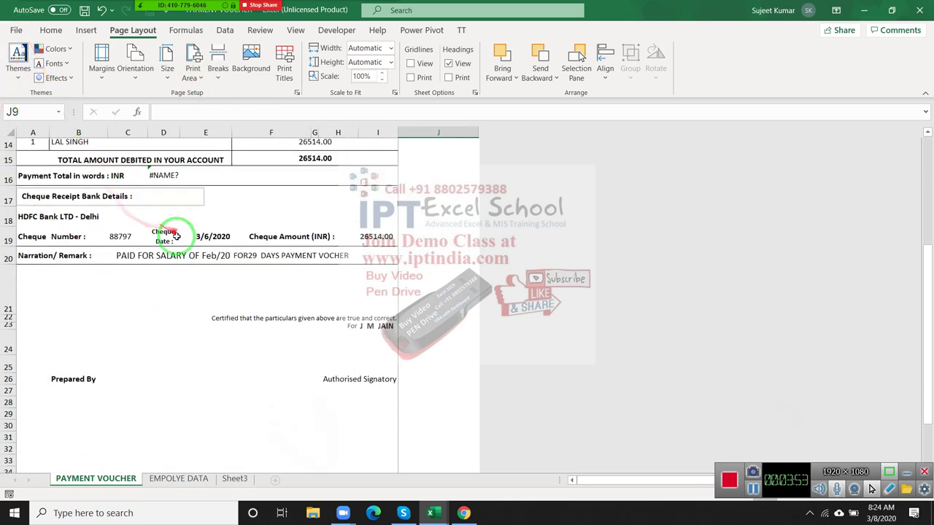
{"action": "scroll", "coordinate": [334, 379], "scroll_direction": "down", "scroll_amount": 2}
{"action": "scroll", "coordinate": [100, 353], "scroll_direction": "up", "scroll_amount": 6}
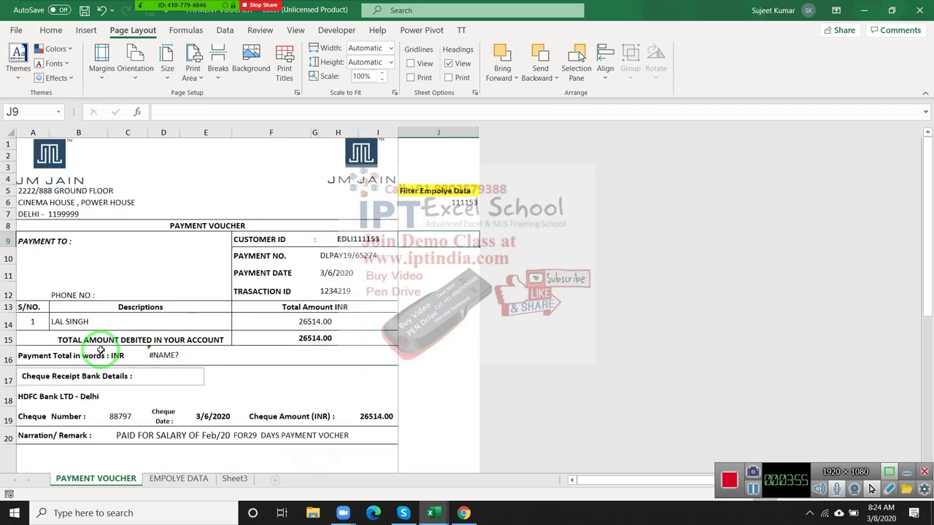
Publish the payment voucher as the PDF 'PAYMENT VOUCHER' in Downloads via Export > Create PDF/XPS.
{"action": "left_click", "coordinate": [16, 30]}
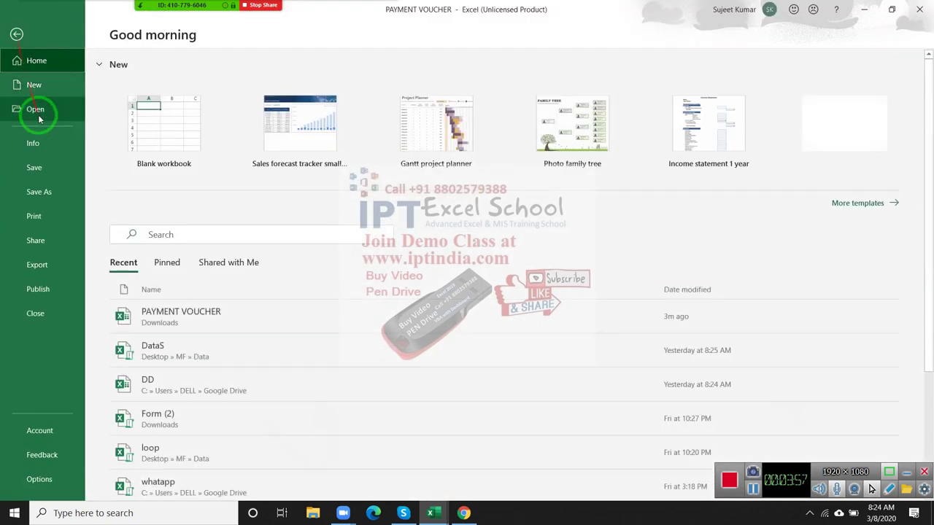
{"action": "left_click", "coordinate": [46, 205]}
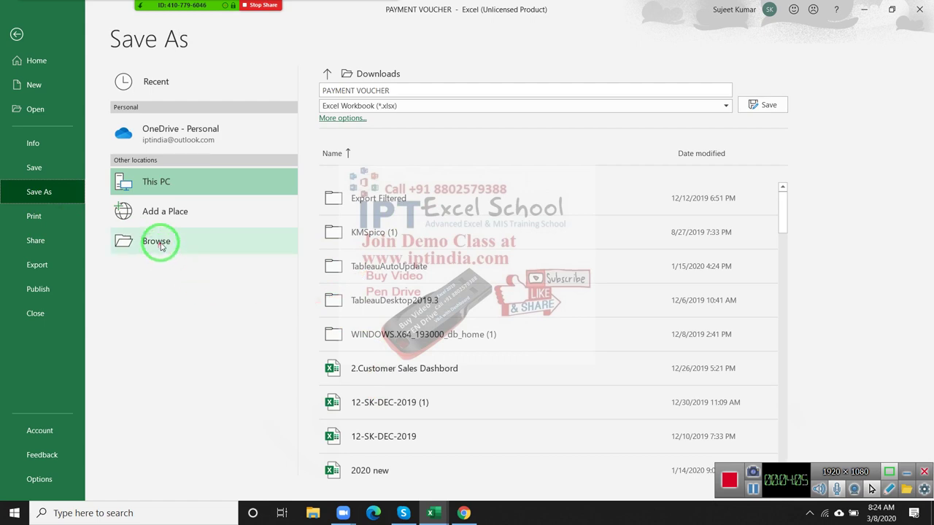
{"action": "left_click", "coordinate": [57, 269]}
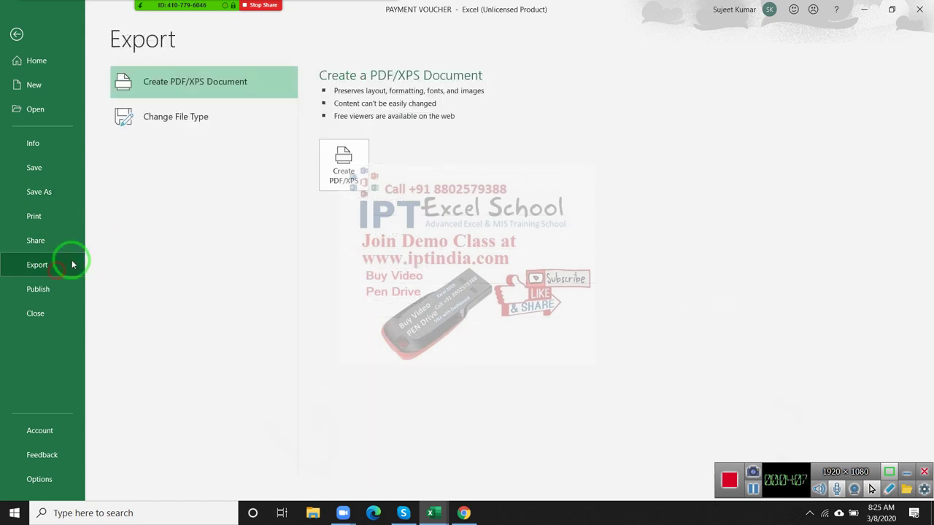
{"action": "left_click", "coordinate": [347, 168]}
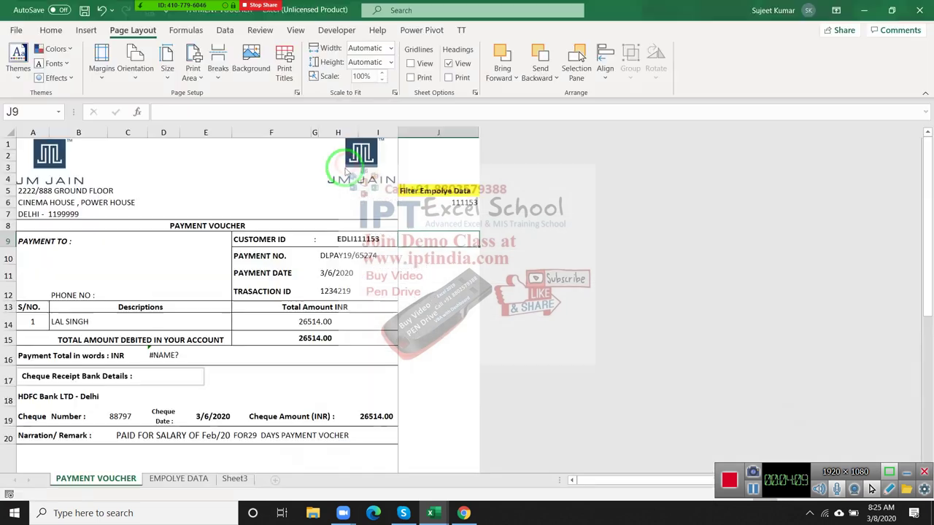
{"action": "left_click_drag", "start_coordinate": [250, 309], "coordinate": [111, 241]}
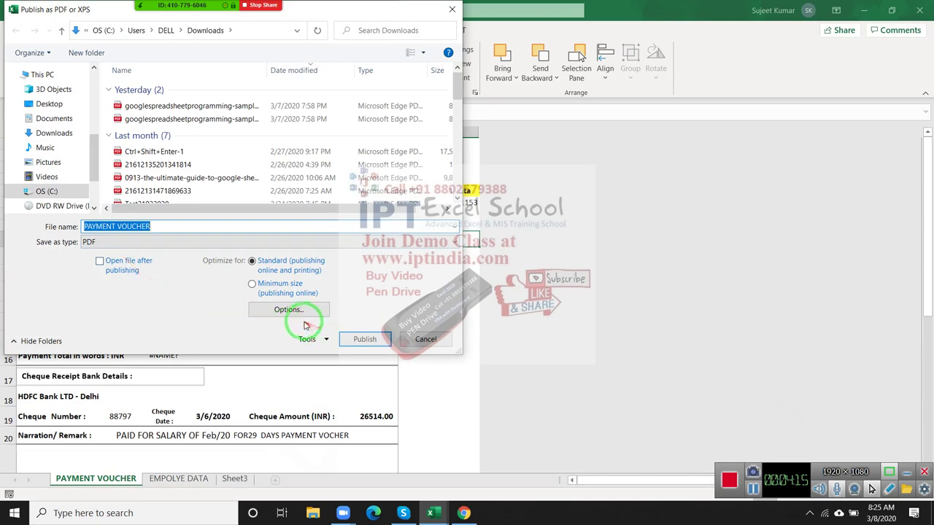
{"action": "left_click_drag", "start_coordinate": [332, 320], "coordinate": [262, 291]}
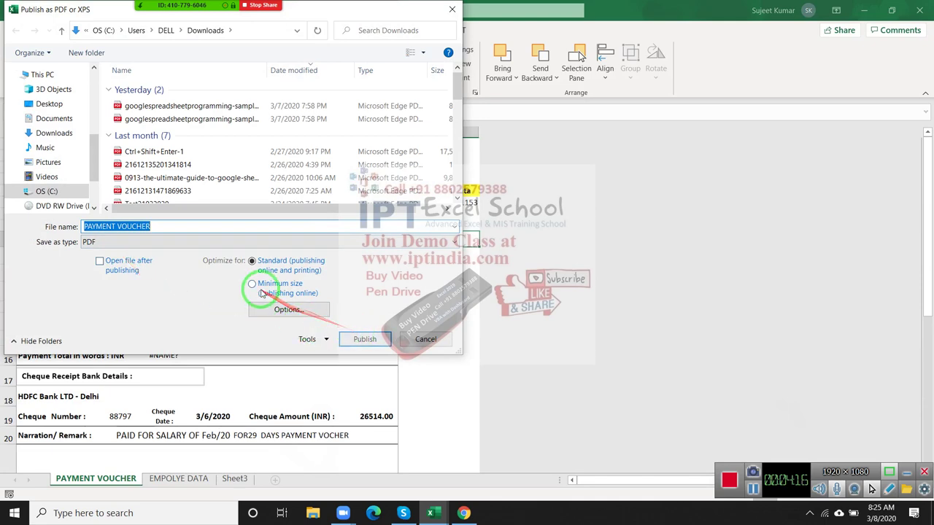
{"action": "left_click", "coordinate": [374, 343]}
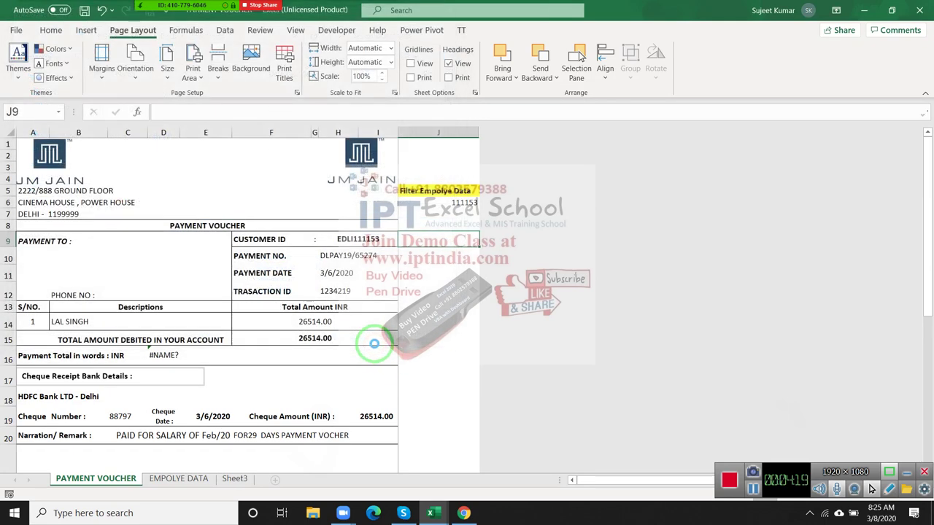
Close the payment voucher workbook, saving its changes.
{"action": "left_click_drag", "start_coordinate": [374, 343], "coordinate": [924, 15]}
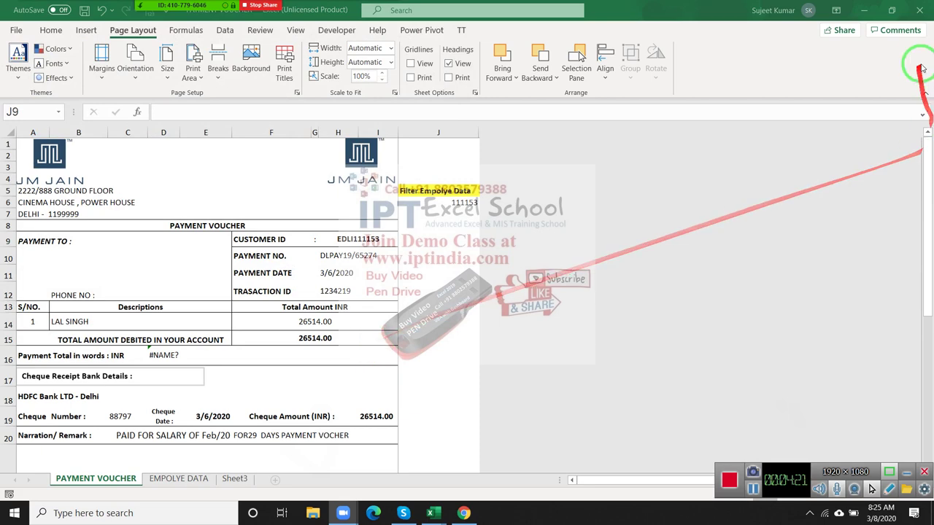
{"action": "left_click", "coordinate": [924, 14]}
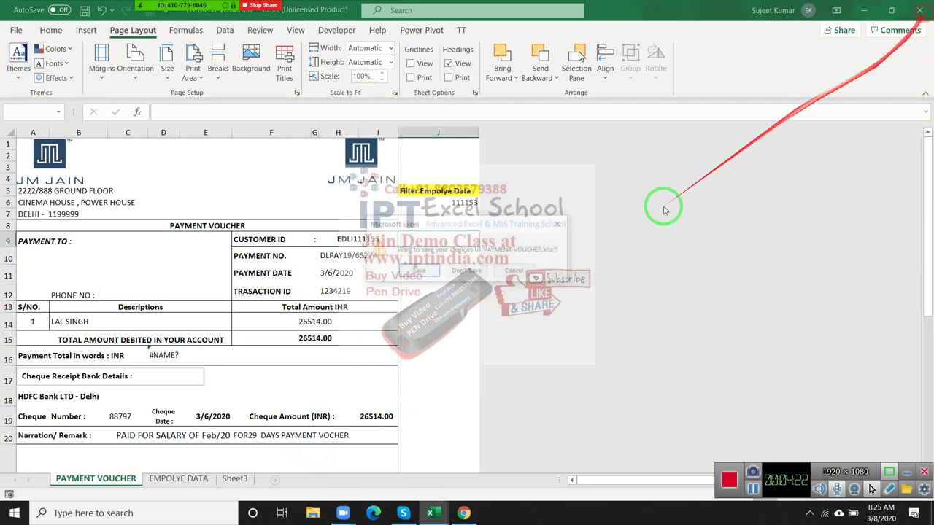
{"action": "left_click", "coordinate": [435, 278]}
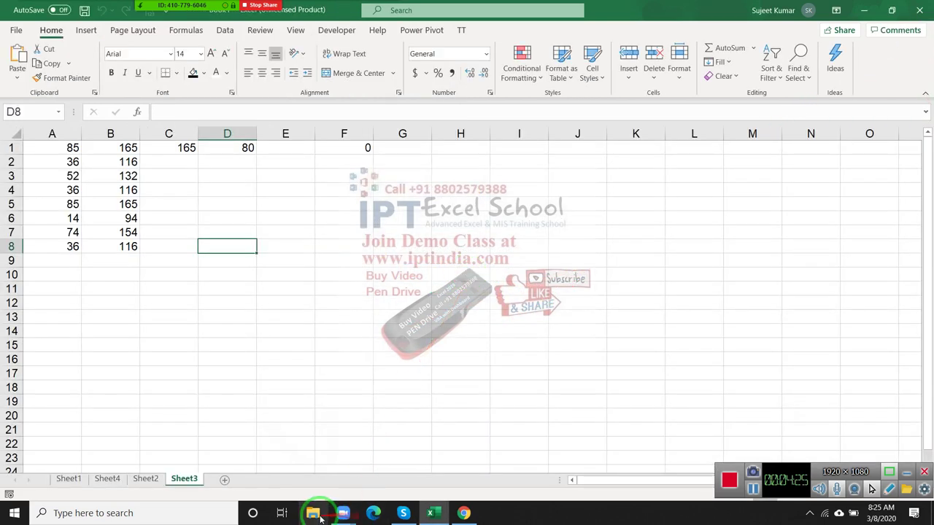
Open PAYMENT VOUCHER.pdf from the Downloads folder in File Explorer.
{"action": "left_click", "coordinate": [319, 517]}
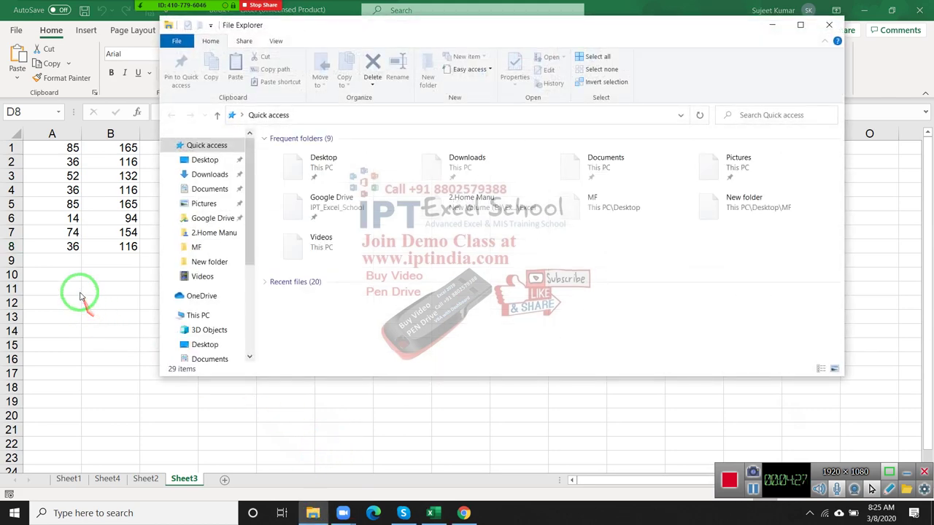
{"action": "left_click", "coordinate": [209, 189]}
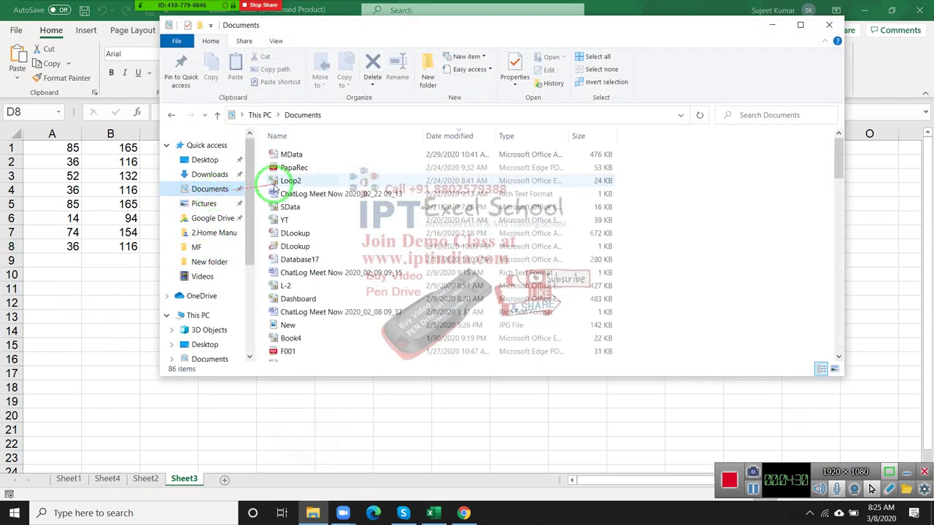
{"action": "left_click", "coordinate": [216, 175]}
{"action": "left_click", "coordinate": [331, 173]}
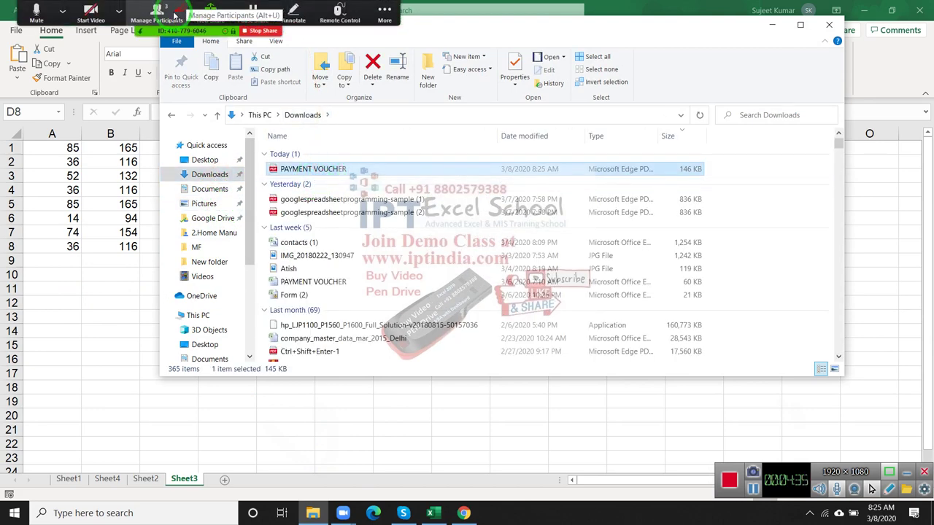
{"action": "left_click", "coordinate": [173, 15]}
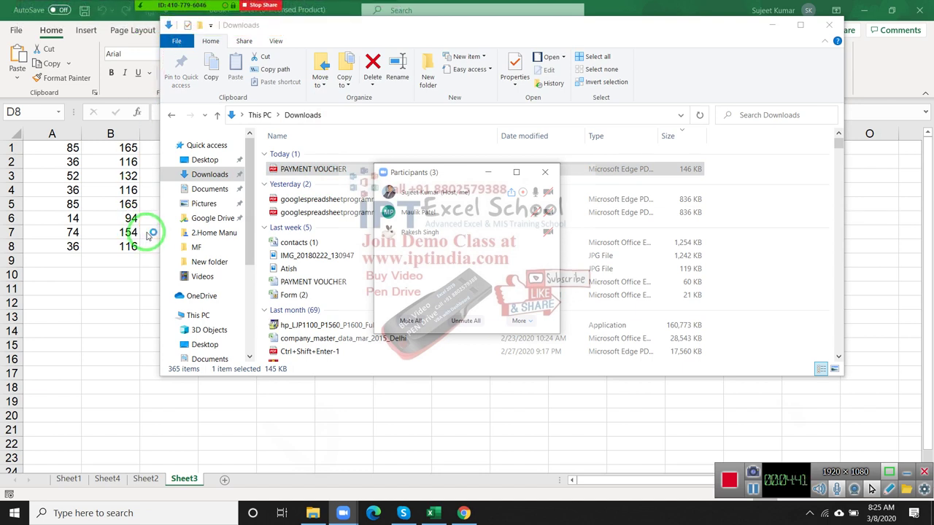
{"action": "key", "text": "Return"}
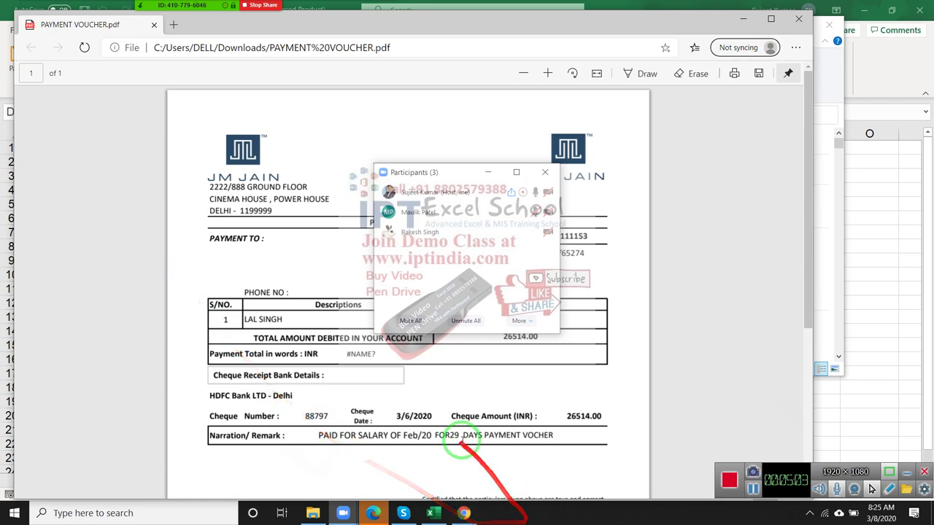
{"action": "scroll", "coordinate": [463, 432], "scroll_direction": "down", "scroll_amount": 4}
{"action": "scroll", "coordinate": [460, 428], "scroll_direction": "up", "scroll_amount": 4}
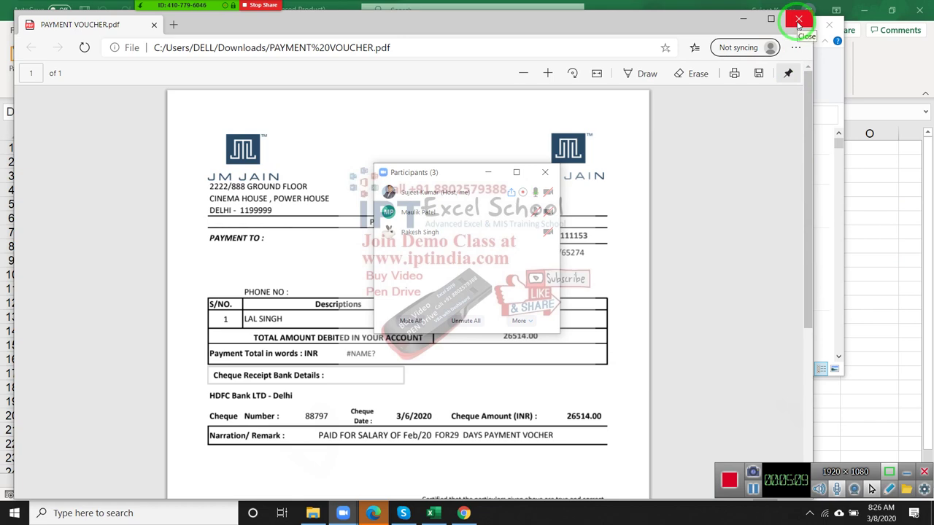
Close the PDF viewer showing the payment voucher.
{"action": "left_click", "coordinate": [798, 22]}
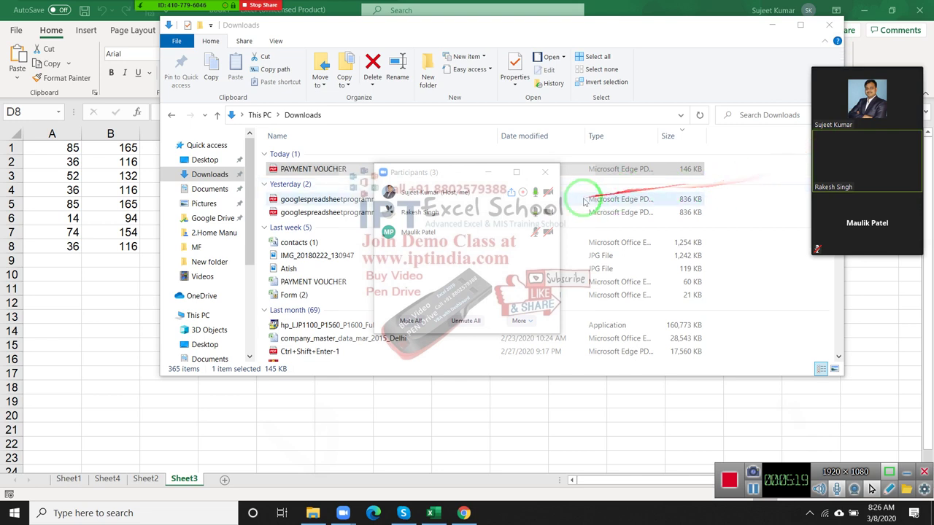
{"action": "right_click", "coordinate": [550, 198]}
{"action": "right_click", "coordinate": [582, 229]}
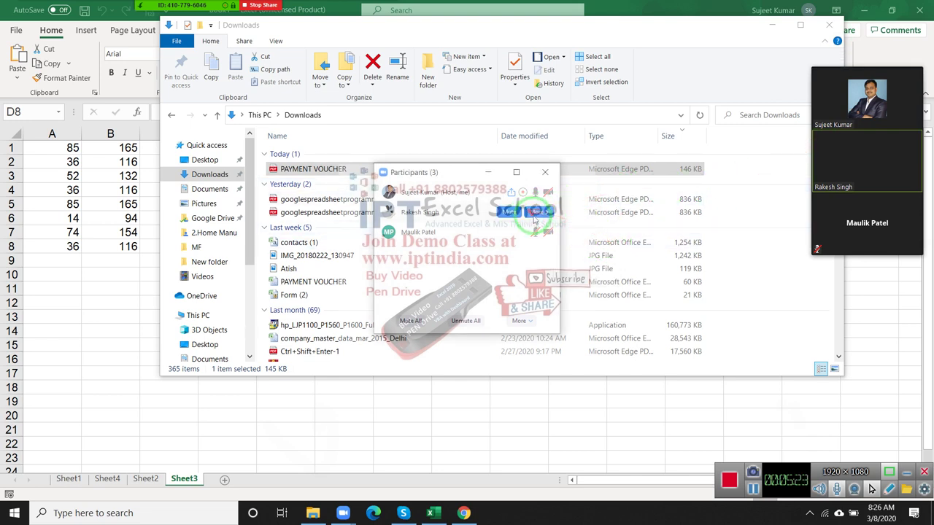
Stop a participant's video from the Zoom Participants list and close the Downloads window.
{"action": "left_click", "coordinate": [540, 211]}
{"action": "left_click", "coordinate": [564, 228]}
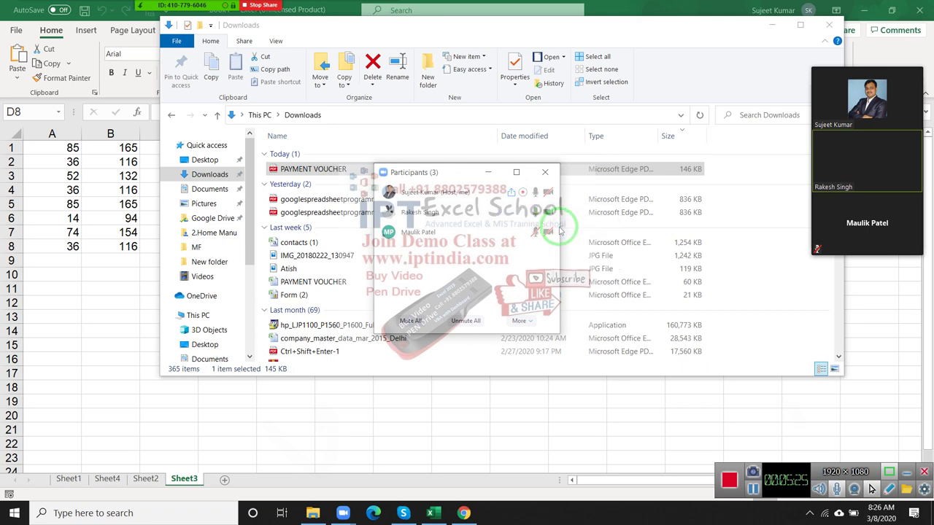
{"action": "left_click", "coordinate": [540, 248]}
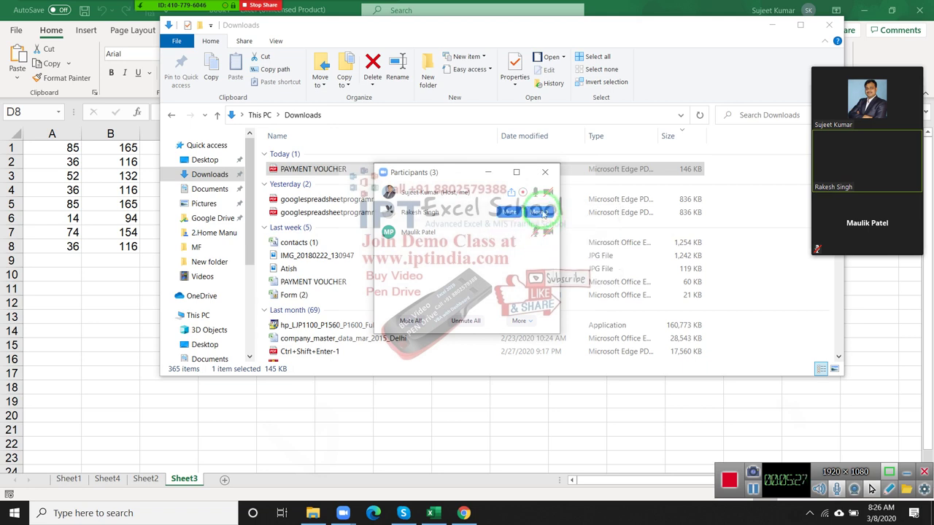
{"action": "left_click", "coordinate": [539, 212]}
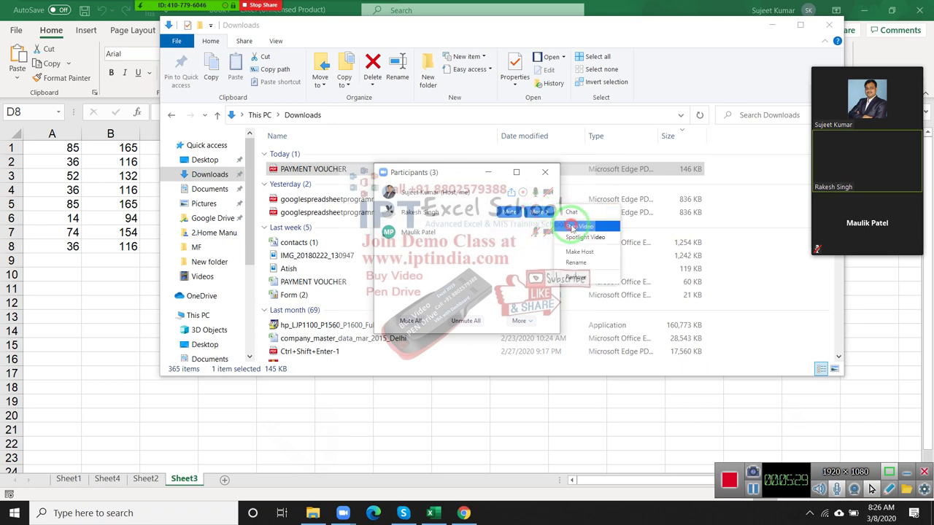
{"action": "left_click", "coordinate": [573, 228]}
{"action": "left_click", "coordinate": [549, 212]}
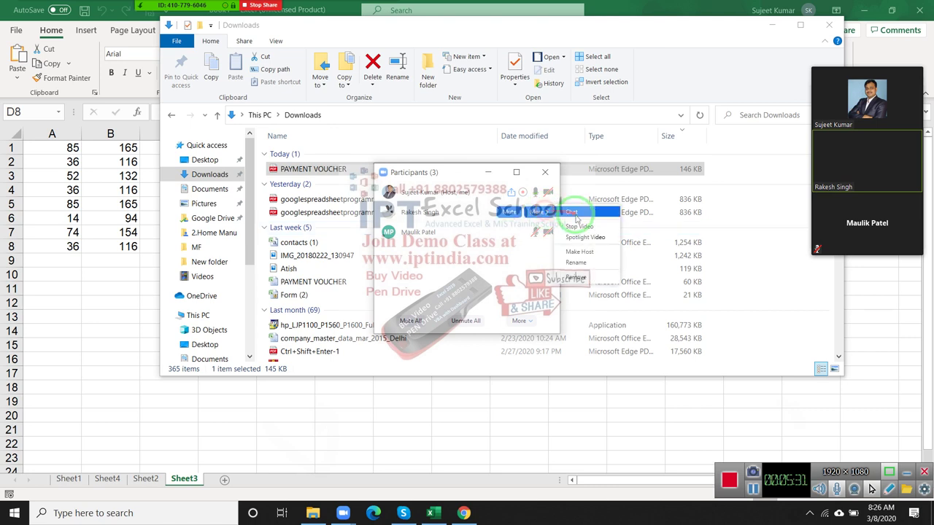
{"action": "left_click", "coordinate": [575, 227]}
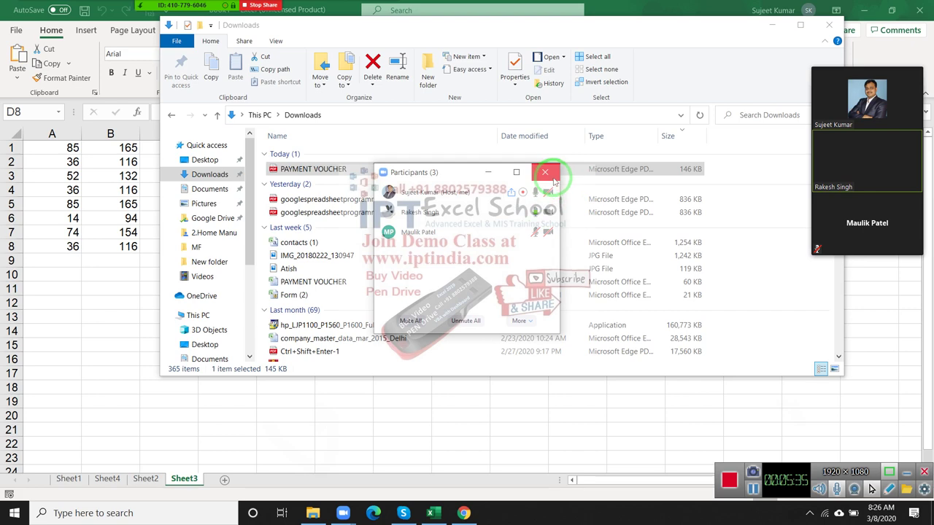
{"action": "left_click", "coordinate": [830, 25]}
Stop the participant's video and close the Zoom participants list.
{"action": "mouse_move", "coordinate": [900, 169]}
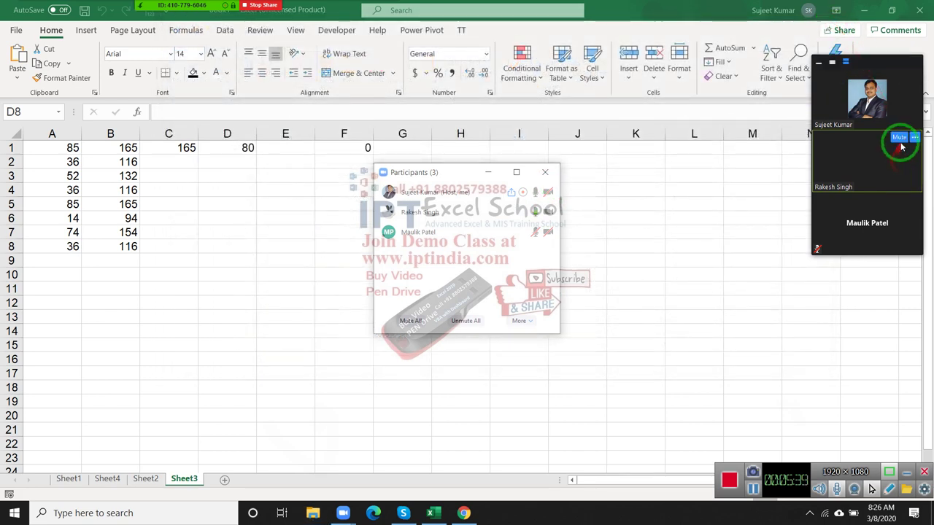
{"action": "left_click", "coordinate": [913, 141]}
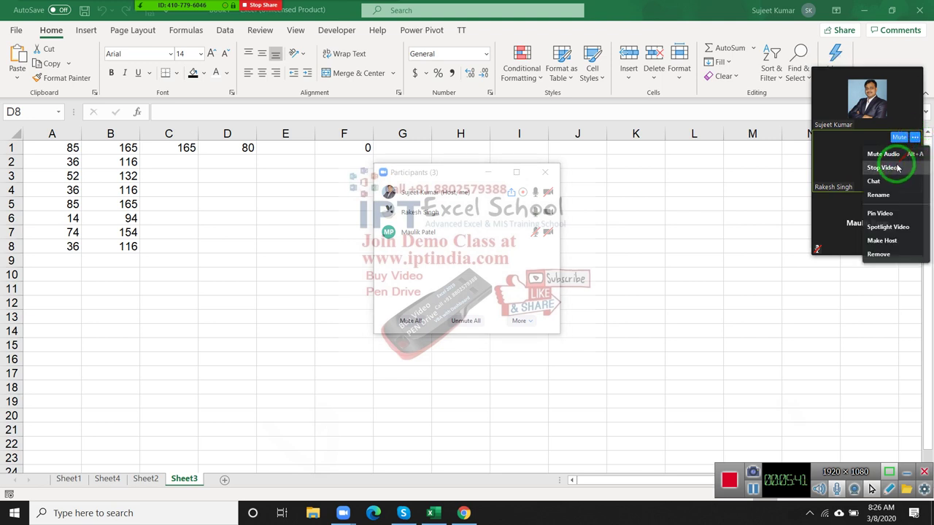
{"action": "left_click", "coordinate": [896, 170]}
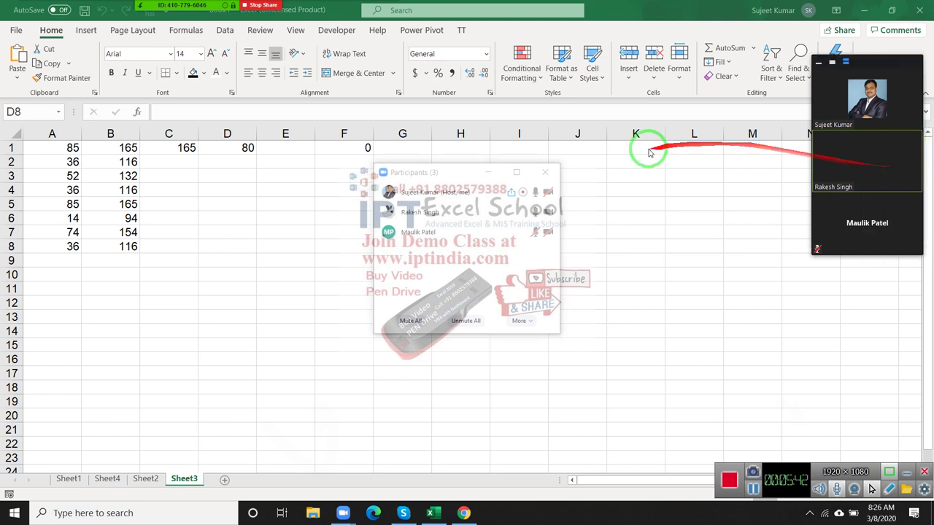
{"action": "left_click", "coordinate": [553, 173]}
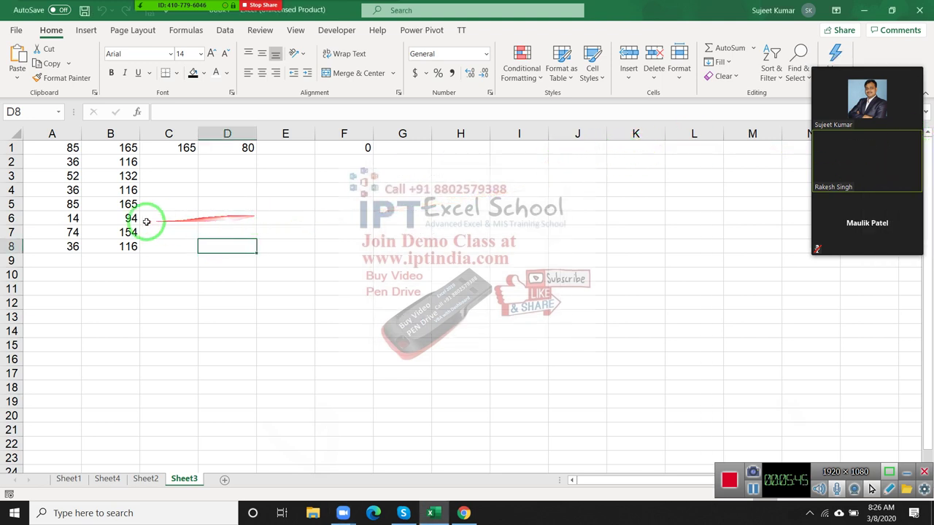
Select A1:D8 on Sheet3 and delete its numbers.
{"action": "mouse_move", "coordinate": [48, 146]}
{"action": "left_mouse_down"}
{"action": "mouse_move", "coordinate": [258, 250]}
{"action": "mouse_move", "coordinate": [241, 249]}
{"action": "left_mouse_up"}
{"action": "key", "text": "Delete"}
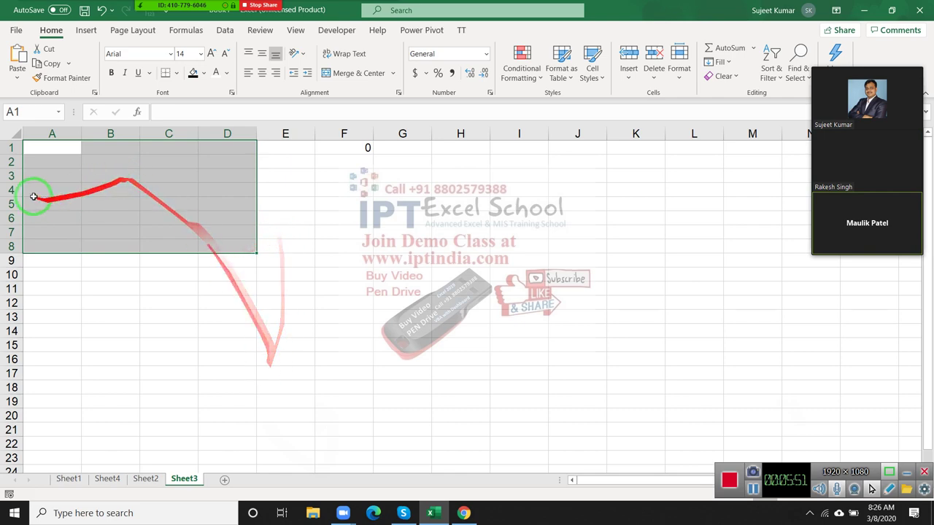
{"action": "left_click", "coordinate": [58, 152]}
Open the DD workbook from the File menu's Recent list.
{"action": "left_click", "coordinate": [16, 30]}
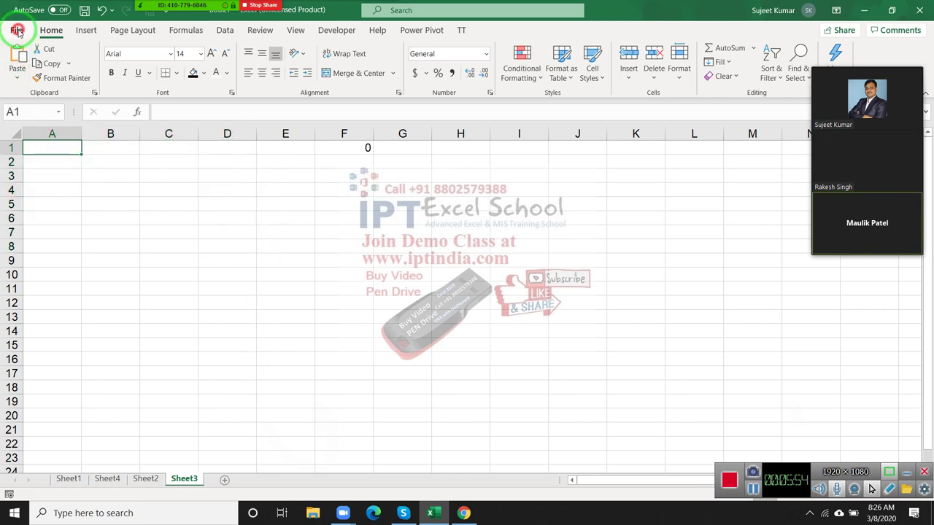
{"action": "scroll", "coordinate": [416, 340], "scroll_direction": "down", "scroll_amount": 1}
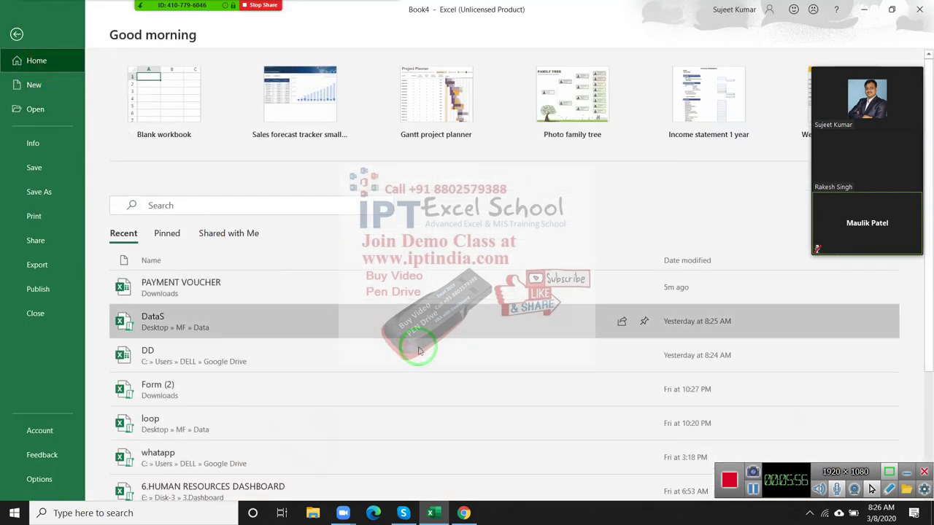
{"action": "scroll", "coordinate": [413, 349], "scroll_direction": "down", "scroll_amount": 1}
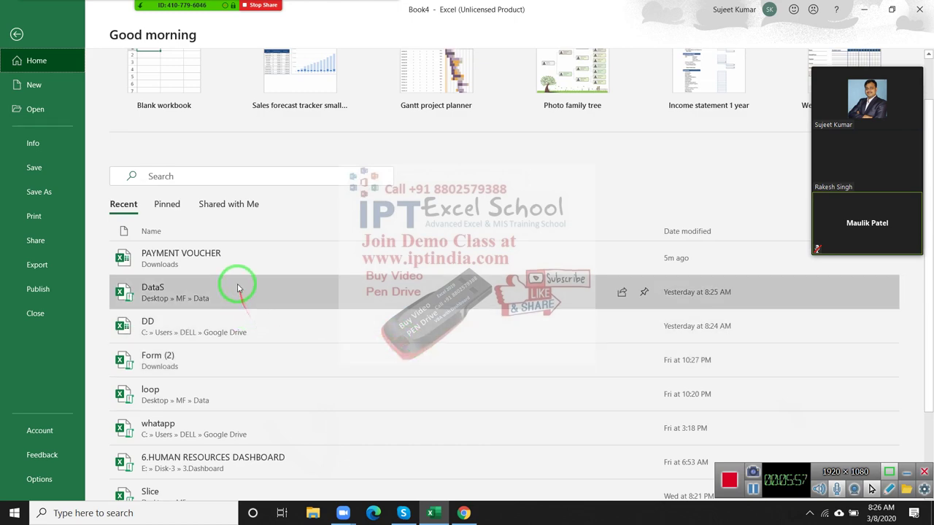
{"action": "scroll", "coordinate": [209, 289], "scroll_direction": "up", "scroll_amount": 2}
{"action": "key", "text": "Escape"}
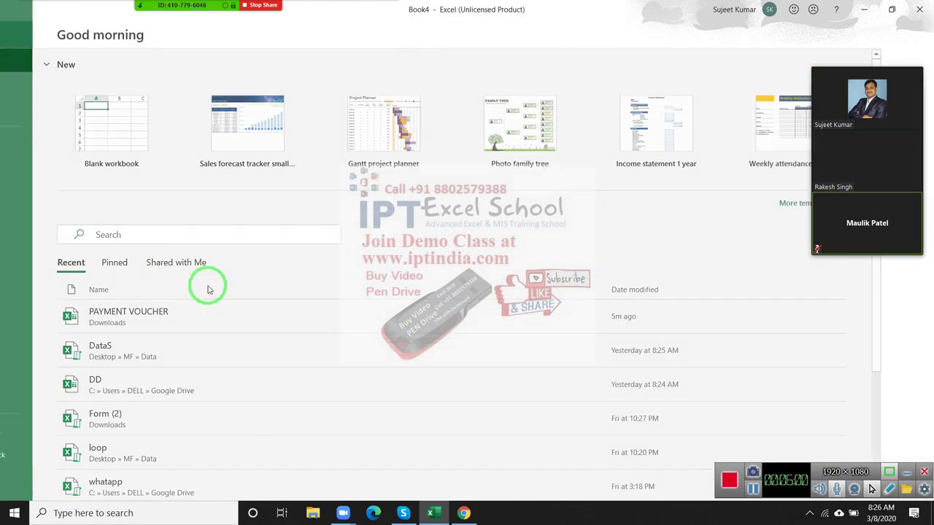
{"action": "left_click_drag", "start_coordinate": [204, 285], "coordinate": [124, 487]}
{"action": "scroll", "coordinate": [105, 402], "scroll_direction": "up", "scroll_amount": 3}
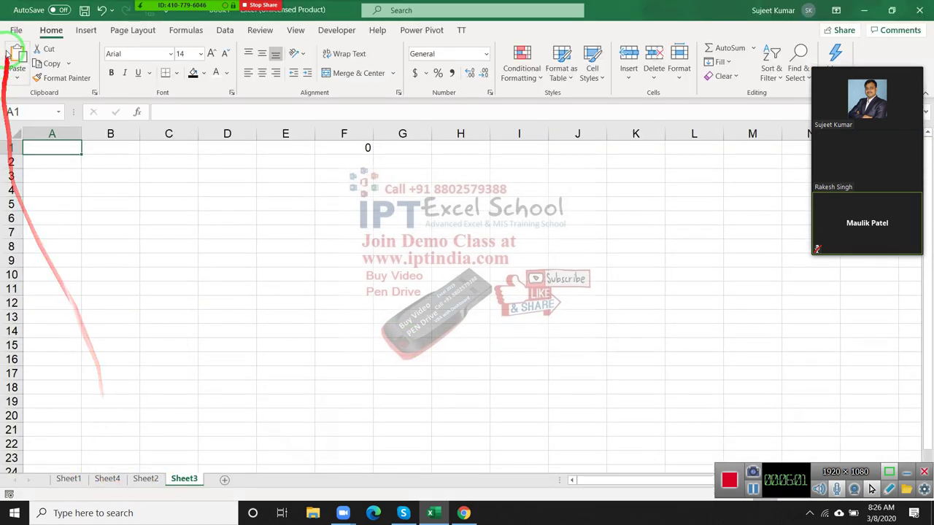
{"action": "left_click", "coordinate": [16, 30]}
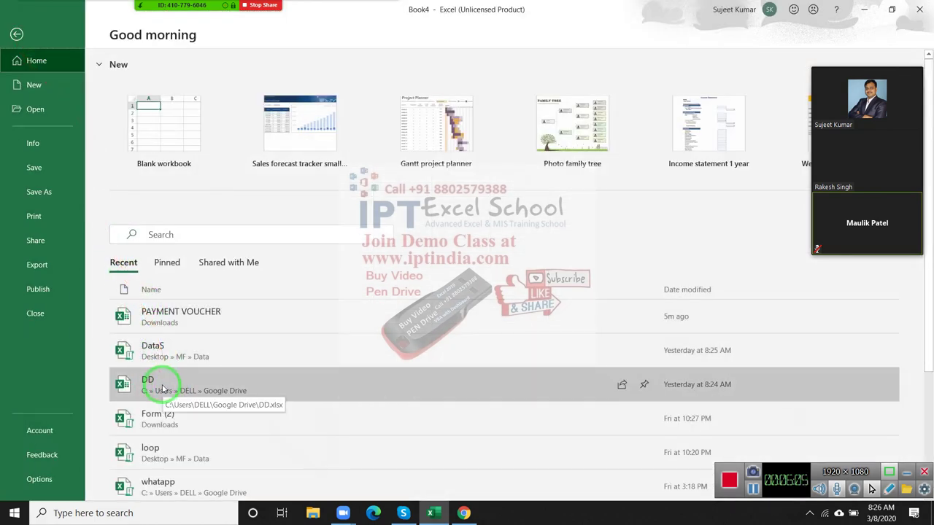
{"action": "left_click", "coordinate": [162, 388]}
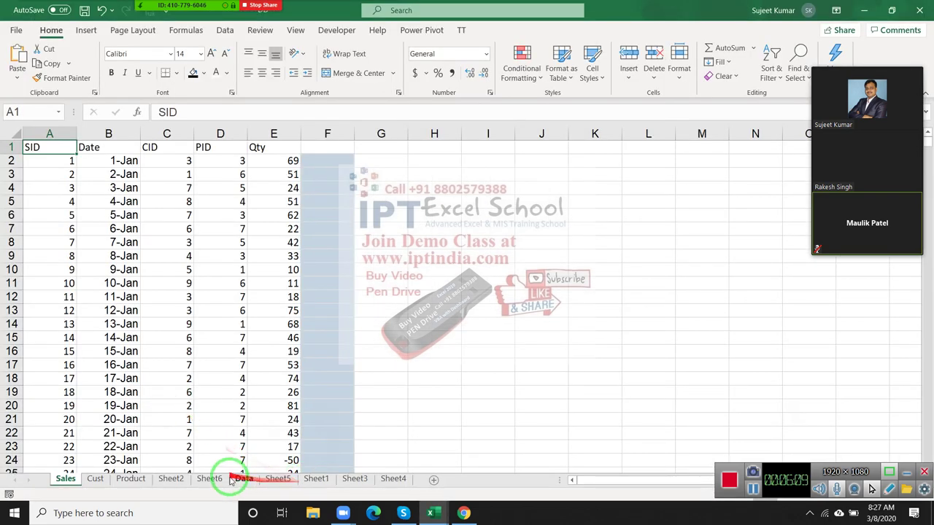
Switch to the Data sheet and jump to its last data row and back to the top.
{"action": "left_click", "coordinate": [244, 479]}
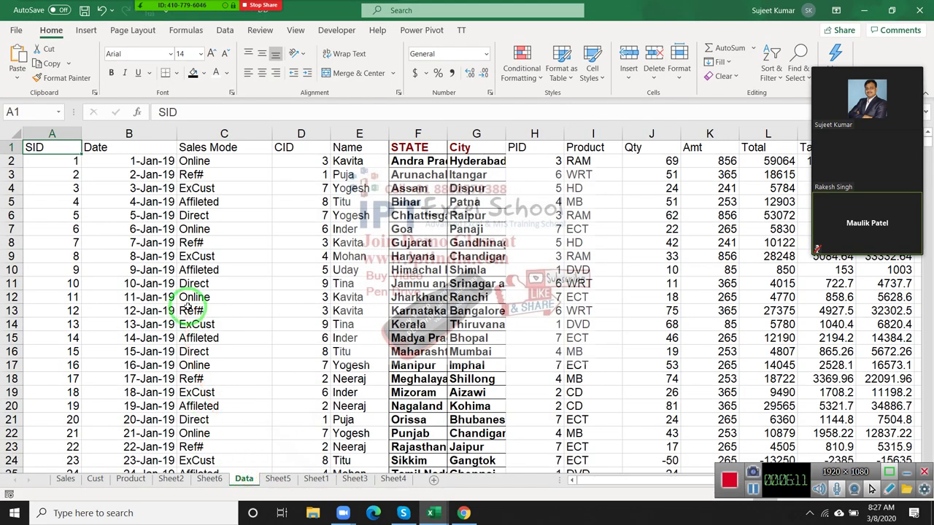
{"action": "key", "text": "ctrl+Down"}
{"action": "key", "text": "Down"}
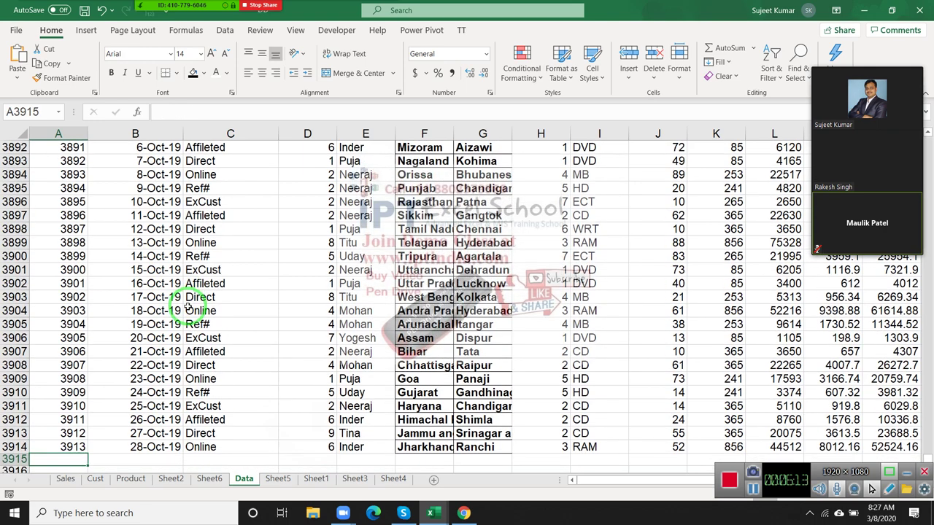
{"action": "key", "text": "Up"}
{"action": "key", "text": "ctrl+Up"}
{"action": "key", "text": "Down"}
{"action": "key", "text": "Down"}
{"action": "key", "text": "Down"}
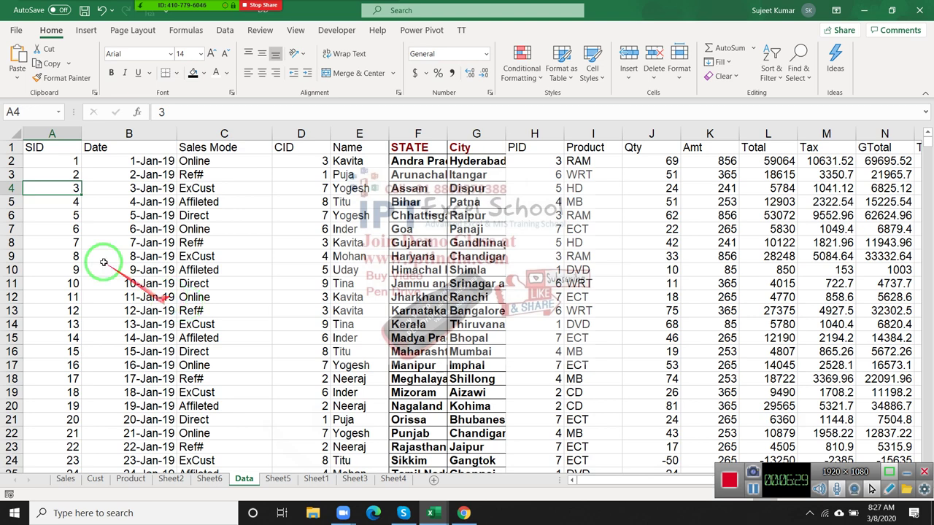
Select blocks of the top-left data, such as A1:G11.
{"action": "mouse_move", "coordinate": [172, 11]}
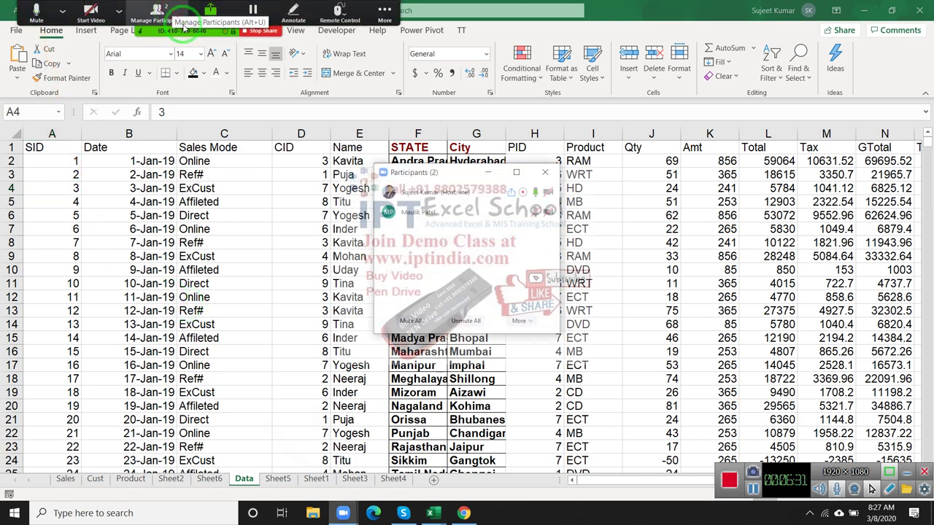
{"action": "left_click", "coordinate": [548, 174]}
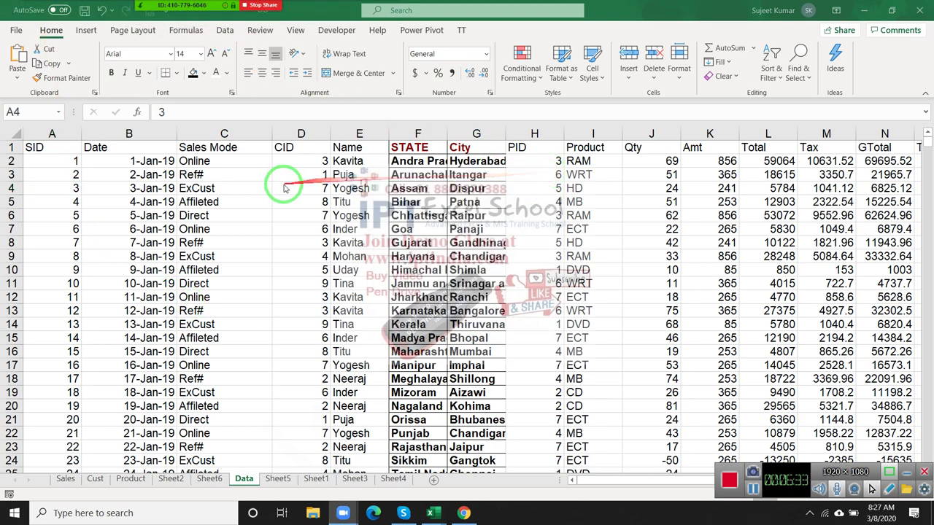
{"action": "left_click_drag", "start_coordinate": [35, 146], "coordinate": [461, 292]}
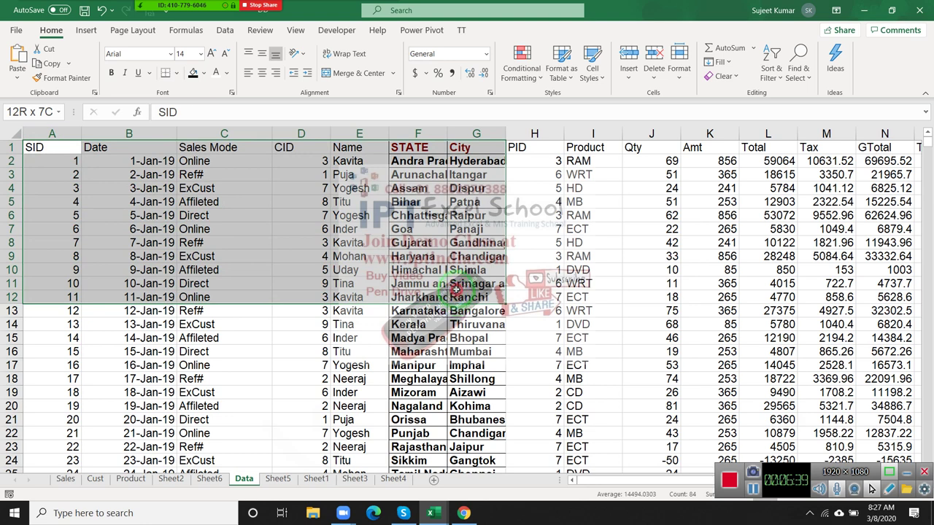
{"action": "left_click_drag", "start_coordinate": [456, 297], "coordinate": [453, 284]}
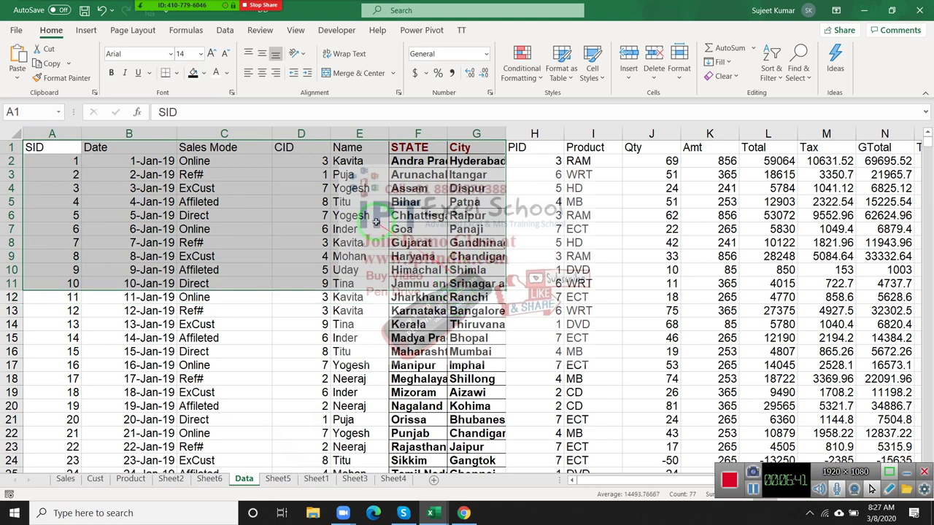
{"action": "left_click", "coordinate": [340, 203]}
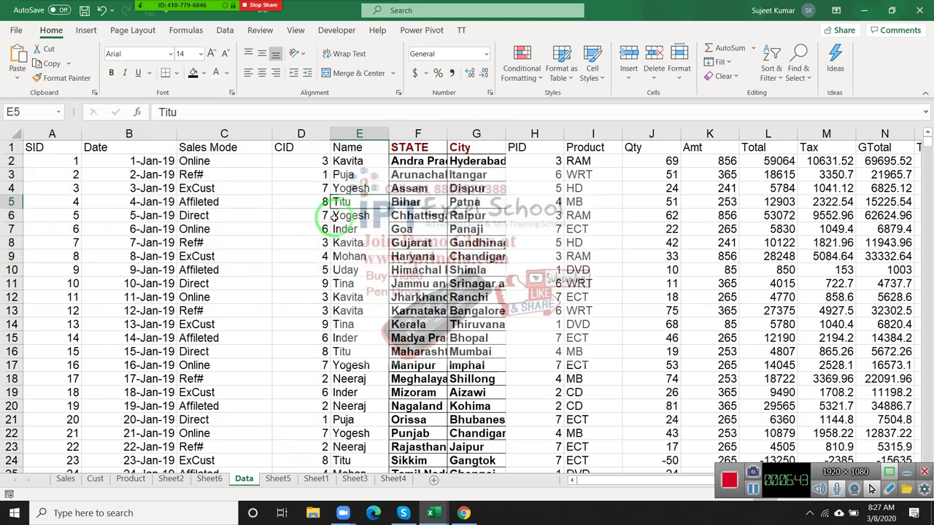
{"action": "mouse_move", "coordinate": [36, 147]}
{"action": "left_mouse_down"}
{"action": "mouse_move", "coordinate": [319, 292]}
{"action": "mouse_move", "coordinate": [349, 285]}
{"action": "left_mouse_up"}
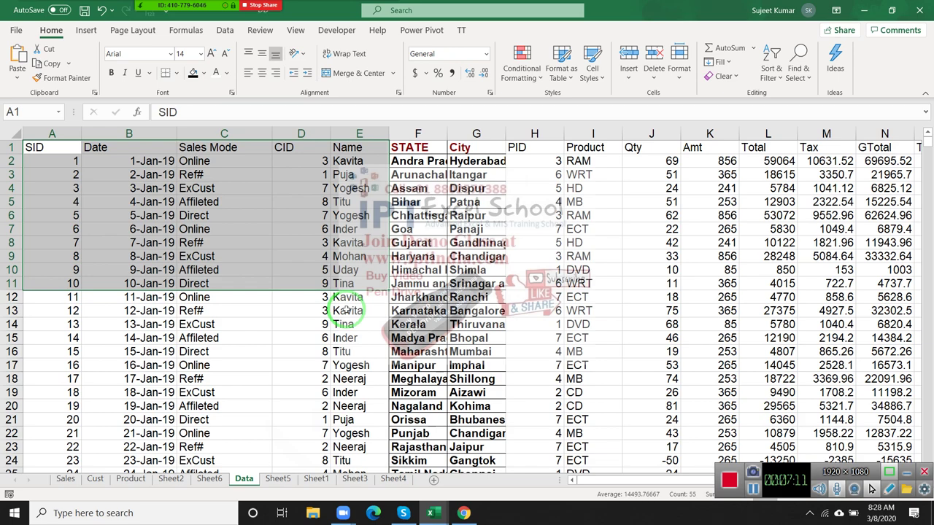
Select the whole data range, delete it, then undo to restore all rows.
{"action": "key", "text": "ctrl+shift+End"}
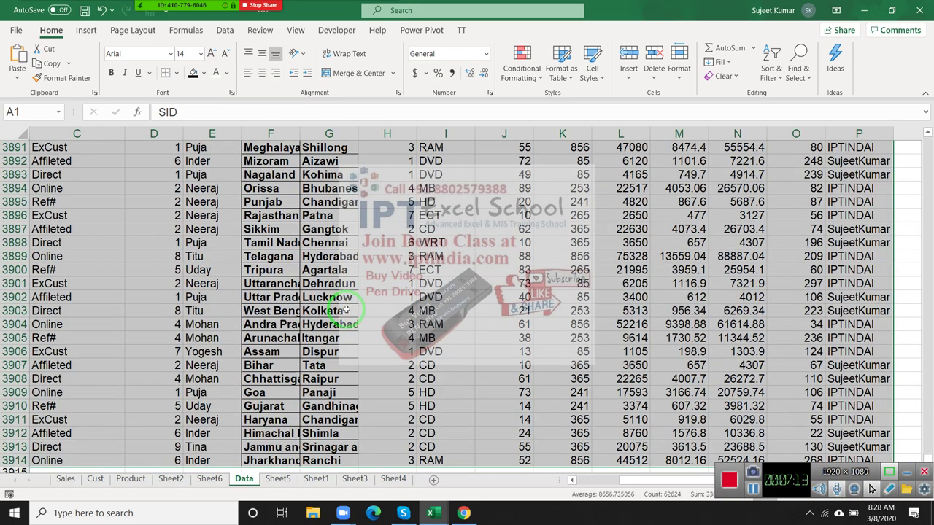
{"action": "key", "text": "Delete"}
{"action": "key", "text": "ctrl+Home"}
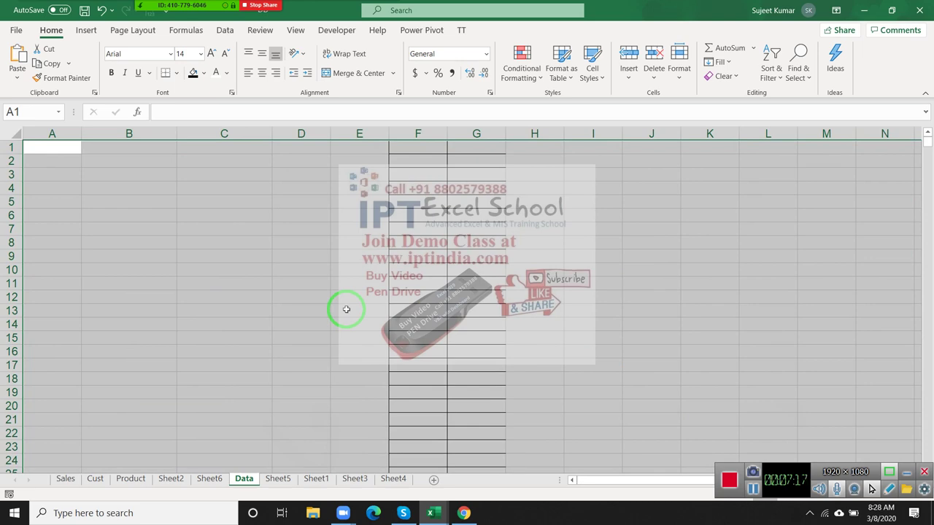
{"action": "key", "text": "ctrl+z"}
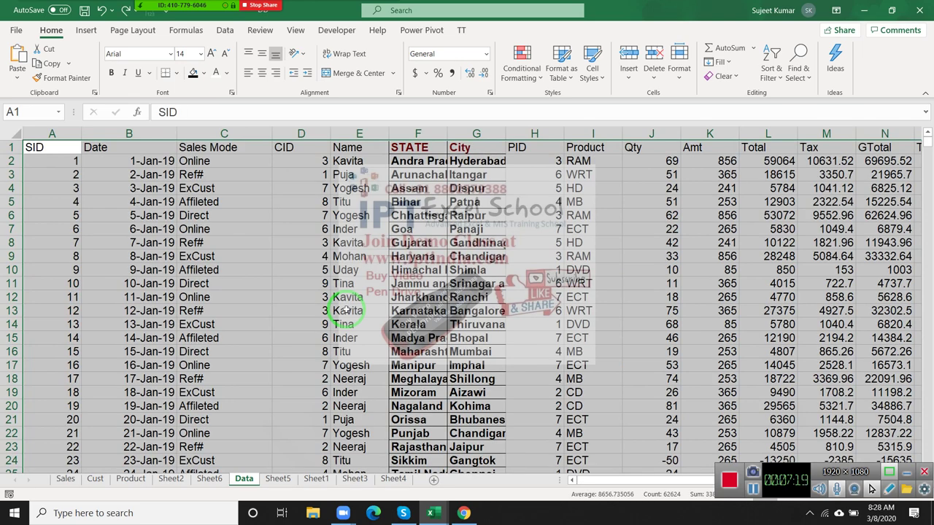
{"action": "left_click", "coordinate": [752, 242]}
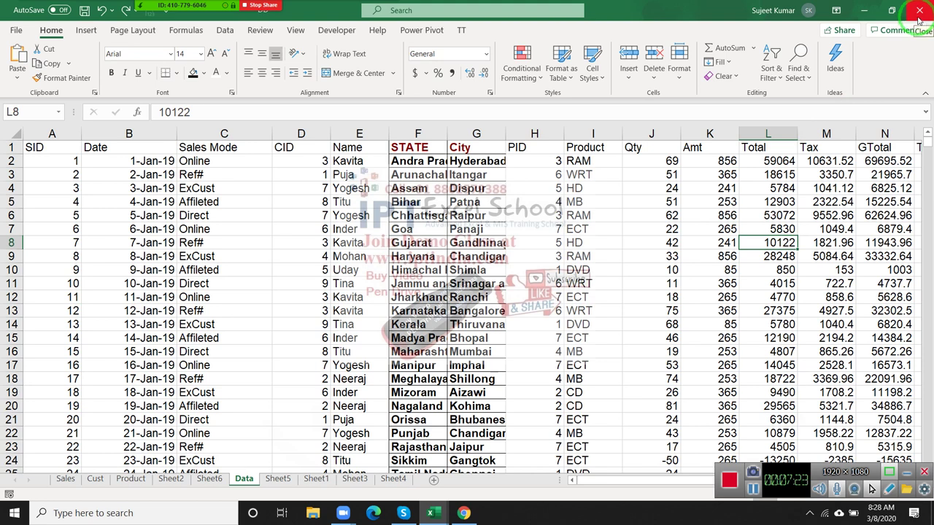
{"action": "left_click", "coordinate": [919, 18]}
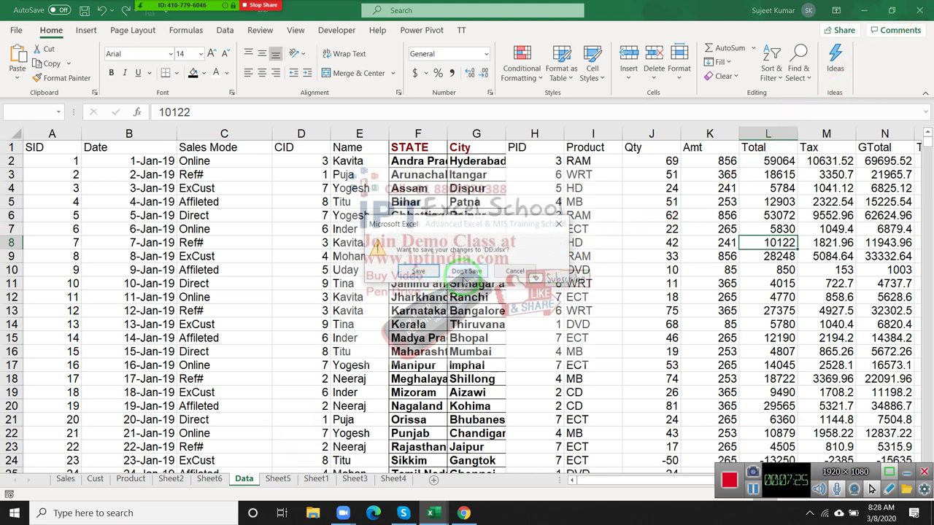
{"action": "left_click", "coordinate": [465, 272]}
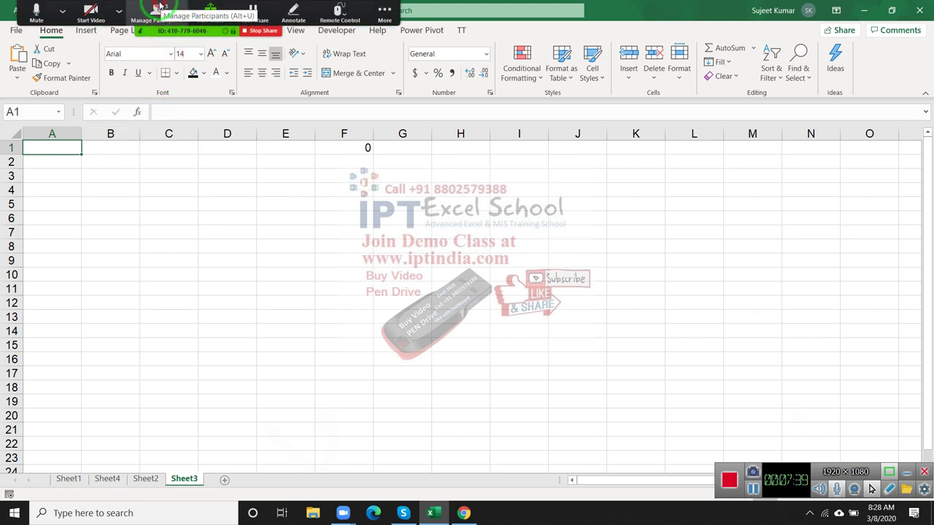
{"action": "left_click", "coordinate": [156, 11]}
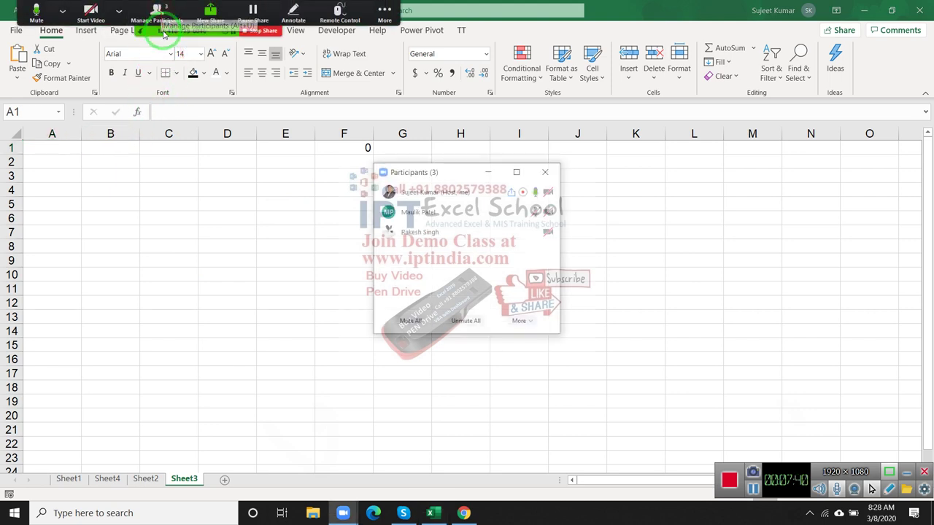
{"action": "left_click", "coordinate": [545, 173]}
{"action": "left_click", "coordinate": [88, 151]}
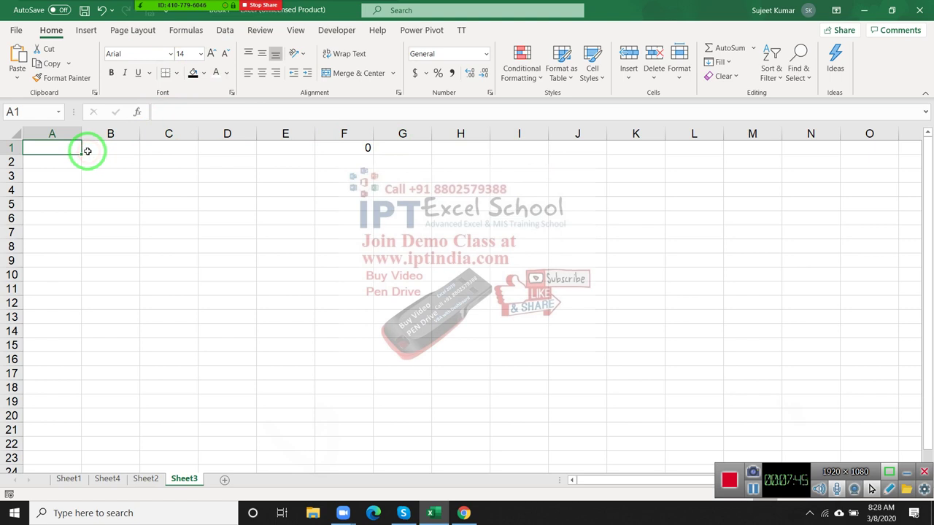
Choose Data > Get Data > From File > From Workbook.
{"action": "left_click_drag", "start_coordinate": [245, 32], "coordinate": [235, 33]}
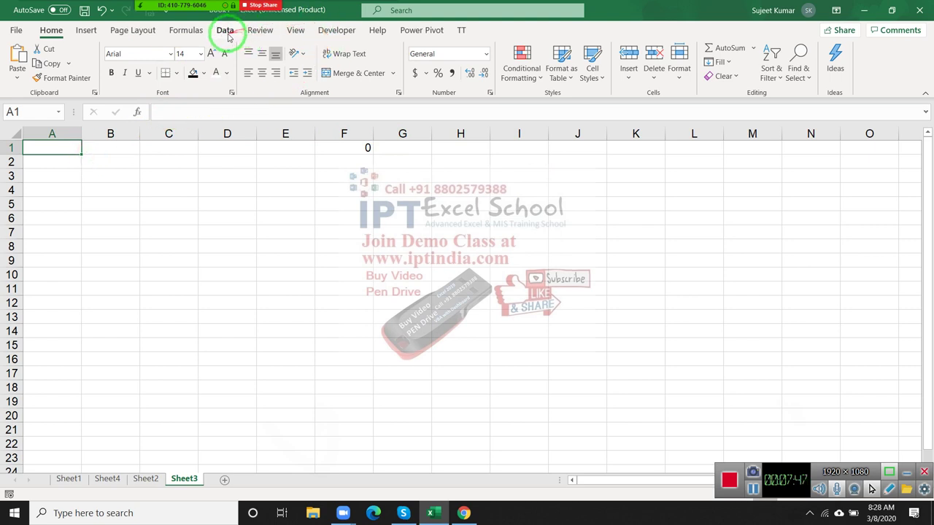
{"action": "left_click", "coordinate": [226, 33]}
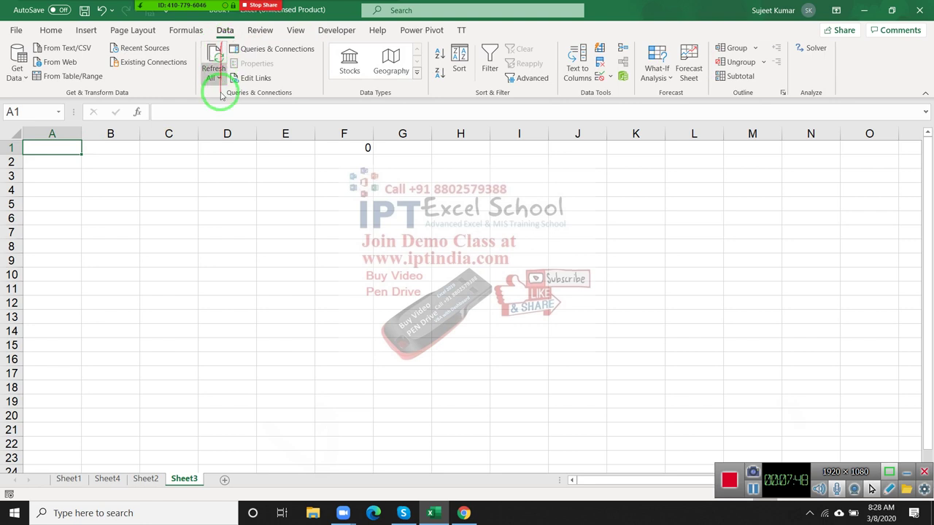
{"action": "left_click", "coordinate": [14, 79]}
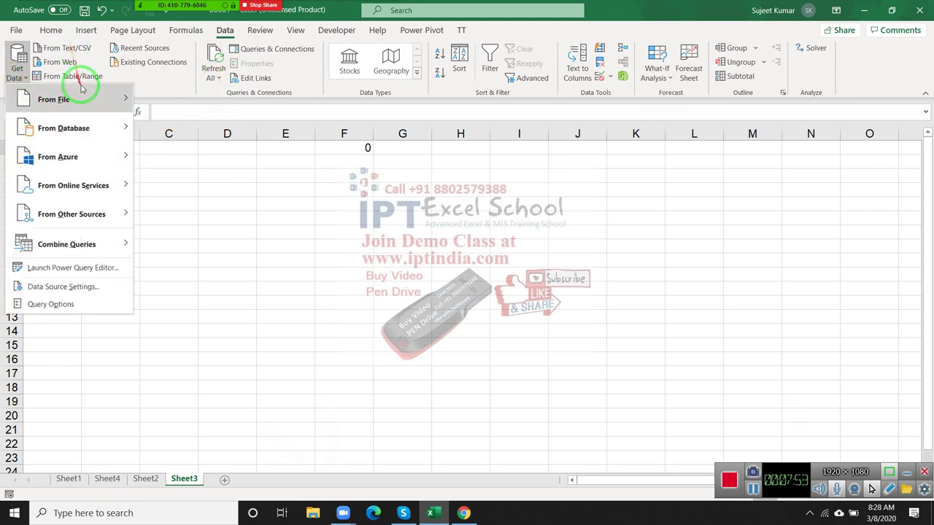
{"action": "mouse_move", "coordinate": [82, 92]}
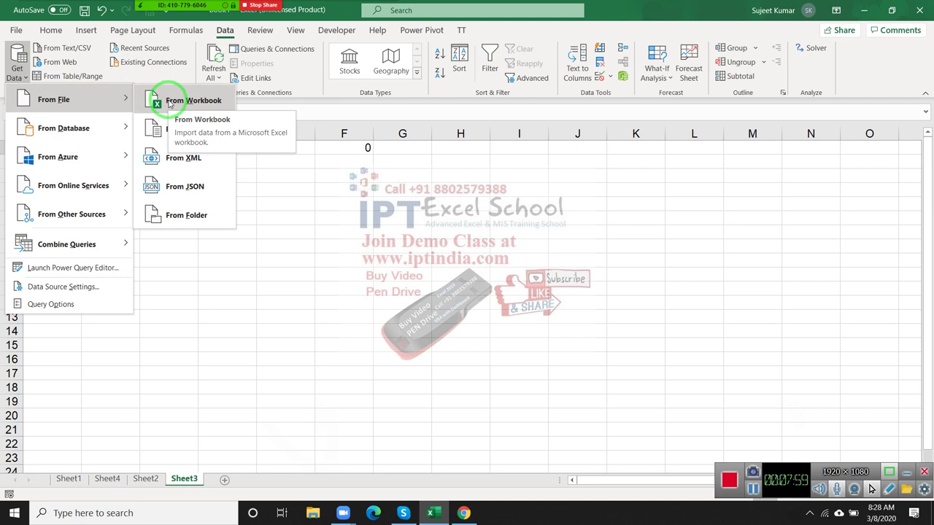
{"action": "left_click", "coordinate": [168, 101]}
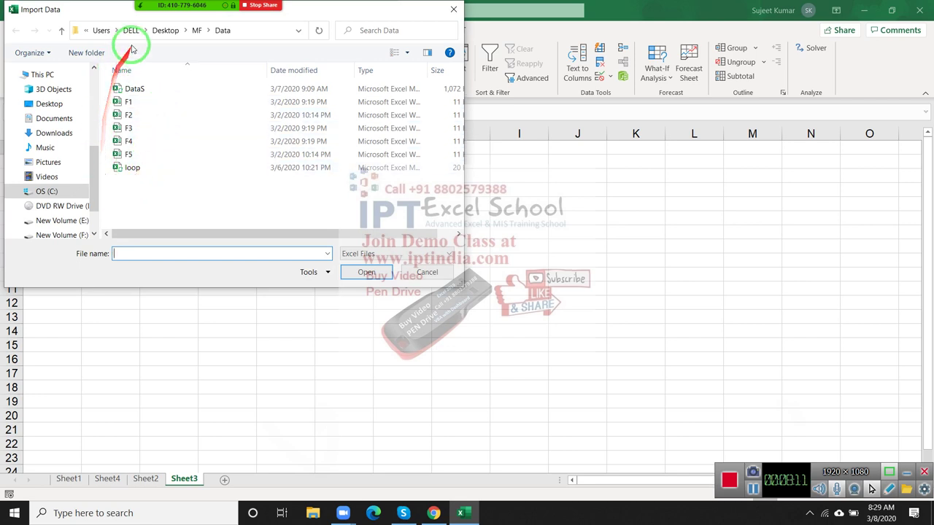
Browse to MF\New folder and import the DD workbook.
{"action": "left_click", "coordinate": [198, 30]}
{"action": "double_click", "coordinate": [146, 101]}
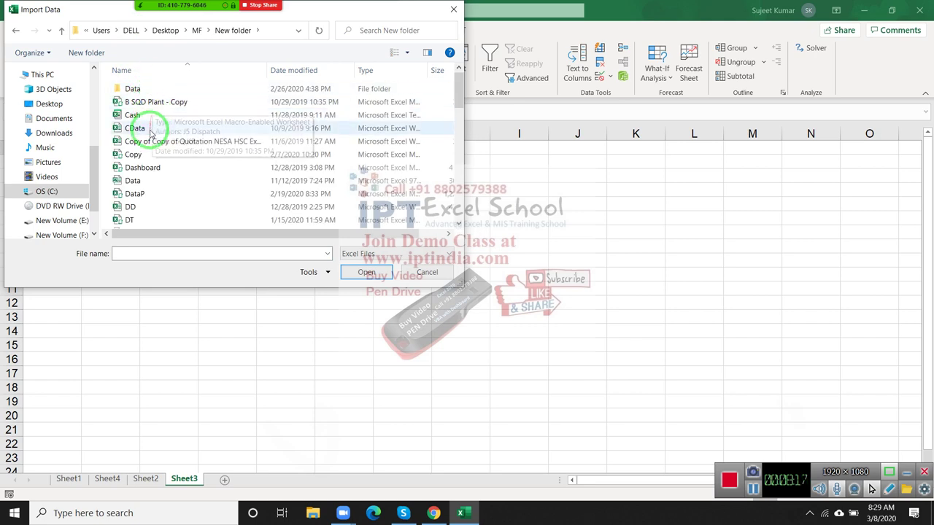
{"action": "left_click", "coordinate": [148, 130]}
{"action": "left_click", "coordinate": [150, 206]}
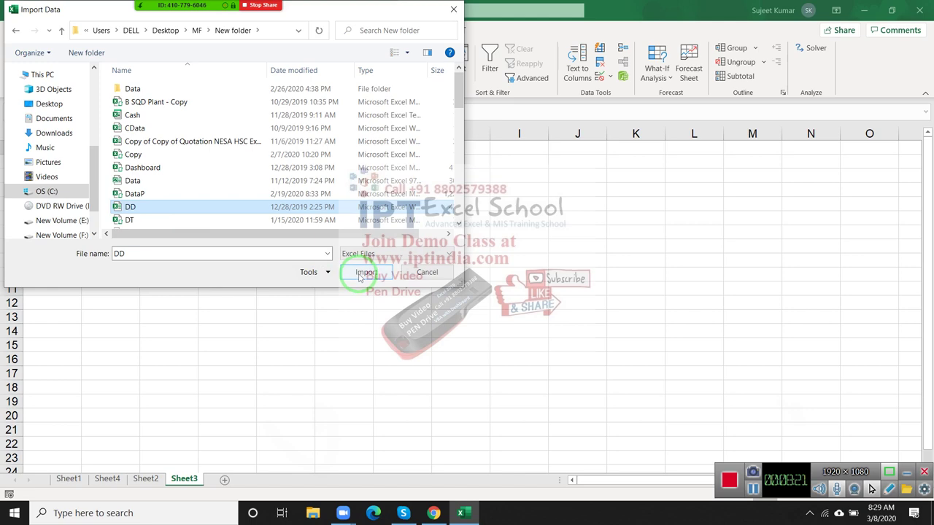
{"action": "left_click", "coordinate": [359, 275]}
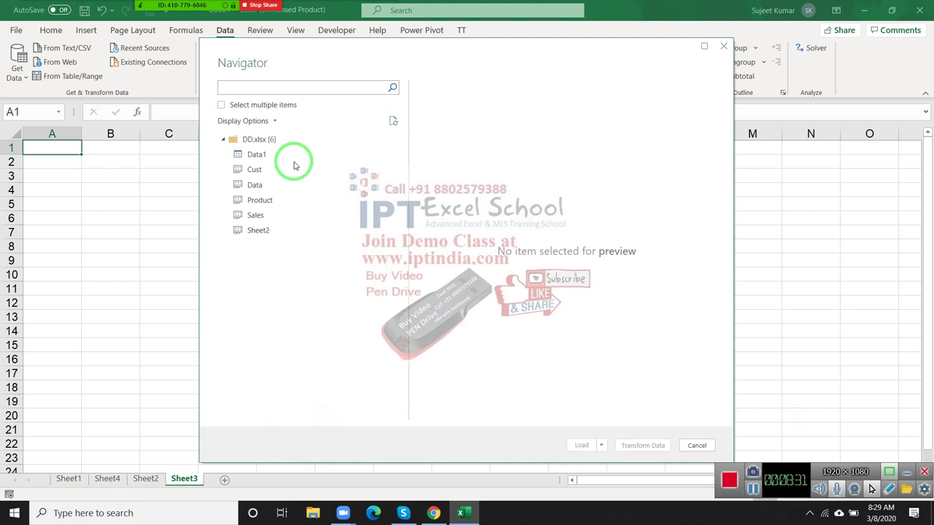
Preview the Data sheet in Navigator and load it as a table on new Sheet5.
{"action": "left_click", "coordinate": [261, 185]}
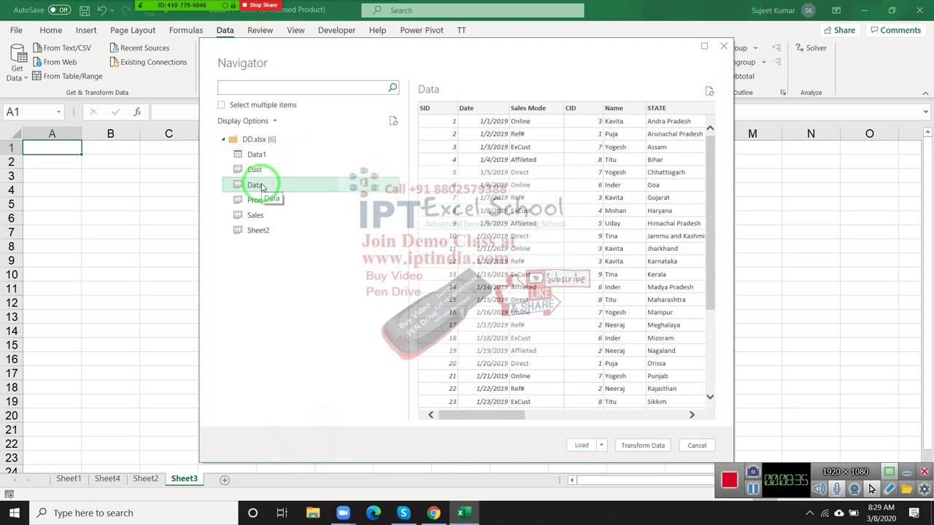
{"action": "mouse_move", "coordinate": [485, 415]}
{"action": "left_mouse_down"}
{"action": "mouse_move", "coordinate": [547, 423]}
{"action": "mouse_move", "coordinate": [436, 420]}
{"action": "left_mouse_up"}
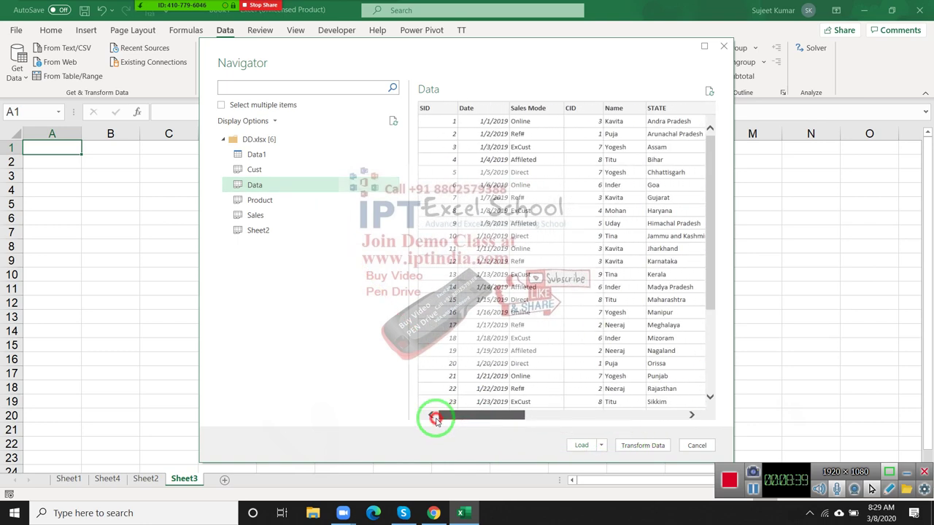
{"action": "left_click", "coordinate": [582, 445]}
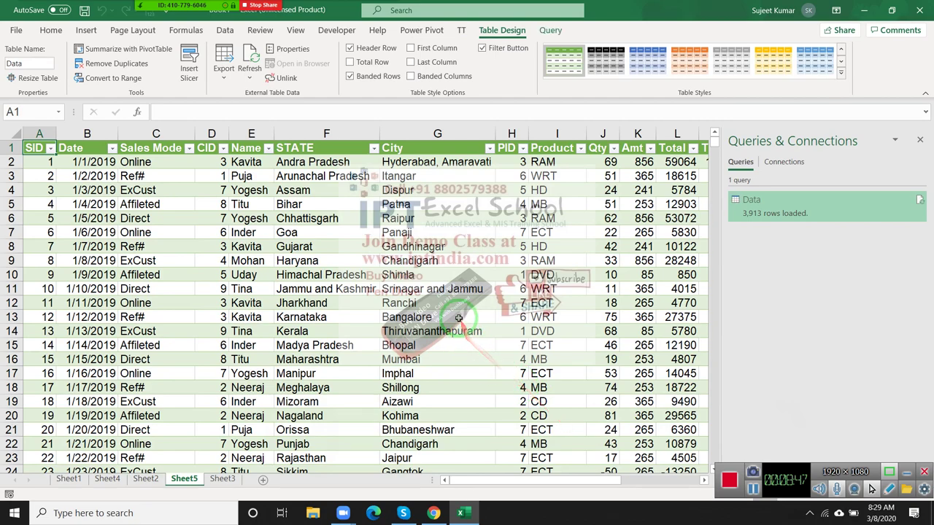
{"action": "left_click", "coordinate": [458, 318]}
{"action": "mouse_move", "coordinate": [462, 480]}
{"action": "left_mouse_down"}
{"action": "mouse_move", "coordinate": [608, 483]}
{"action": "mouse_move", "coordinate": [484, 482]}
{"action": "left_mouse_up"}
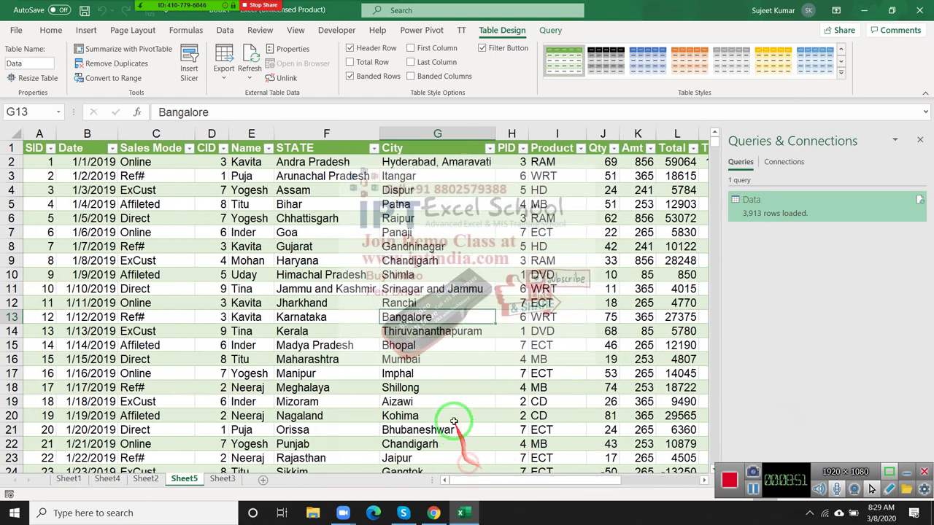
{"action": "double_click", "coordinate": [771, 208]}
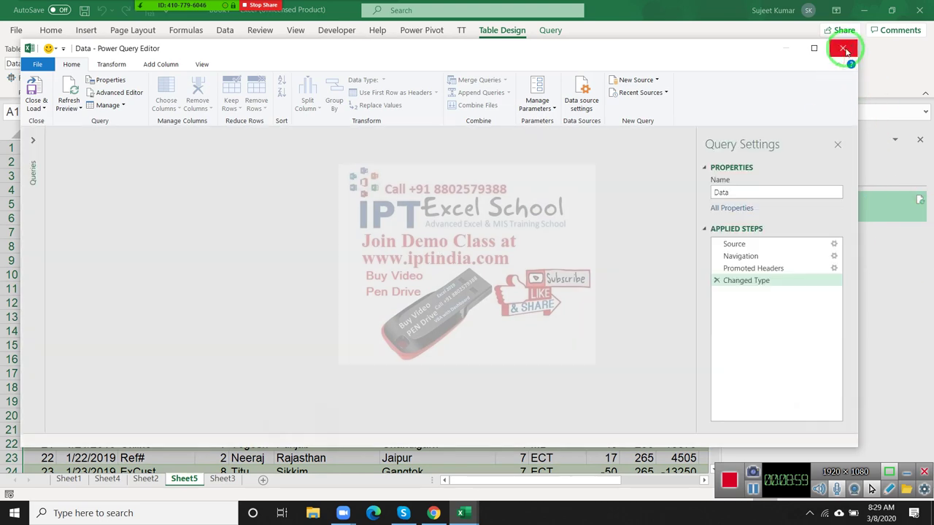
{"action": "left_click", "coordinate": [844, 50]}
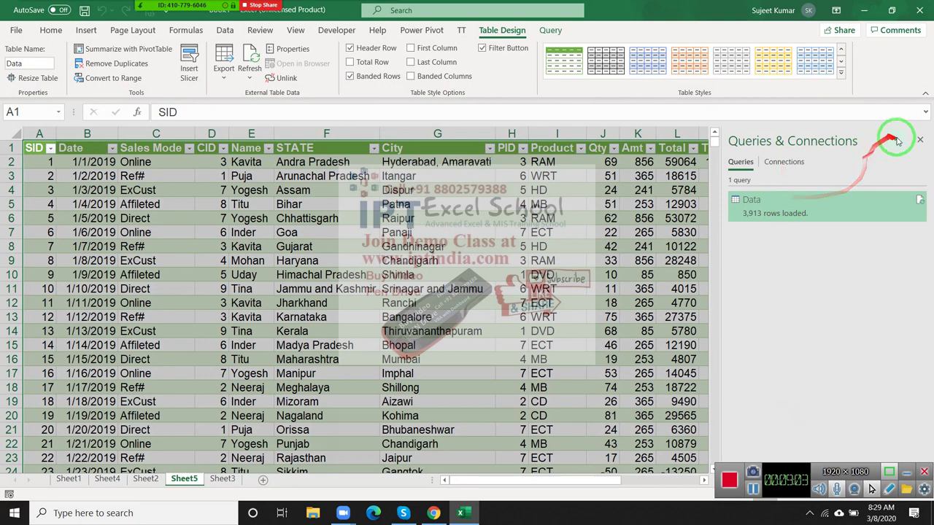
Open the Data query's Properties dialog.
{"action": "right_click", "coordinate": [861, 212]}
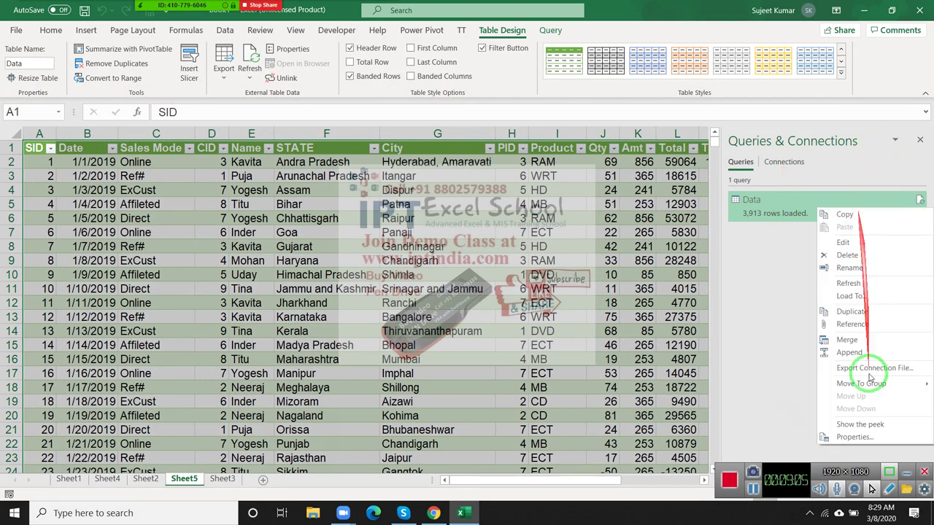
{"action": "left_click", "coordinate": [860, 437]}
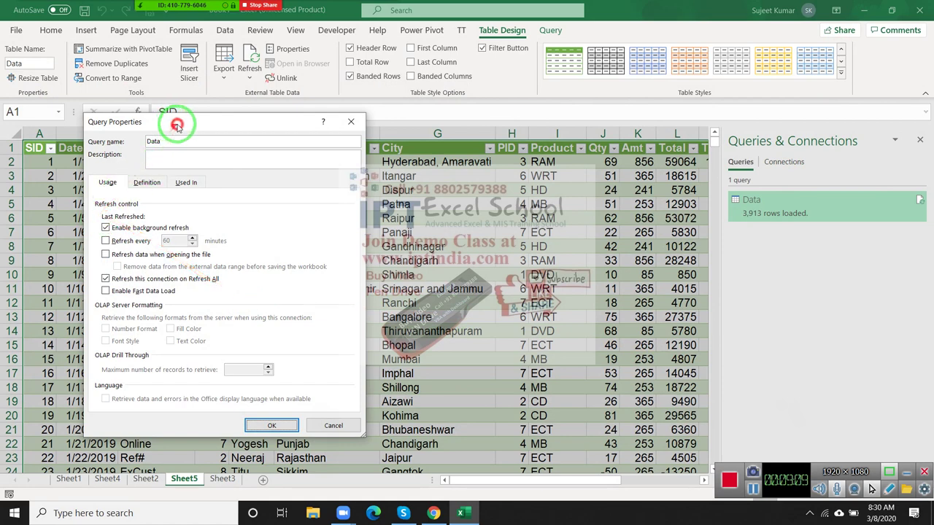
{"action": "left_click_drag", "start_coordinate": [177, 121], "coordinate": [385, 116]}
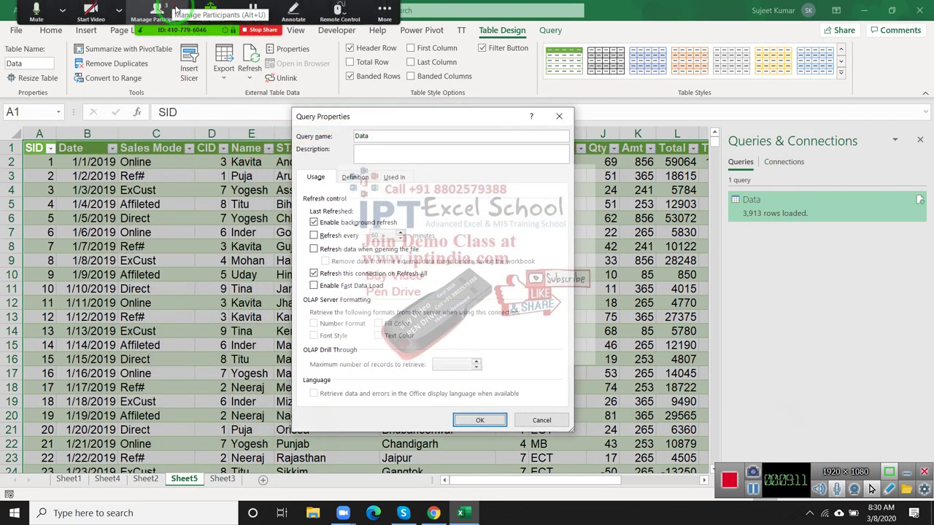
{"action": "left_click", "coordinate": [157, 11]}
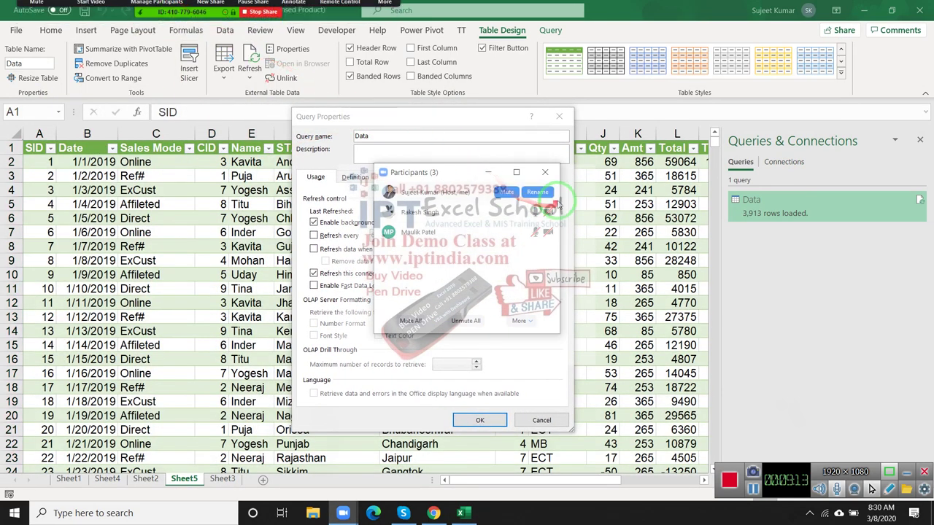
{"action": "left_click", "coordinate": [544, 172]}
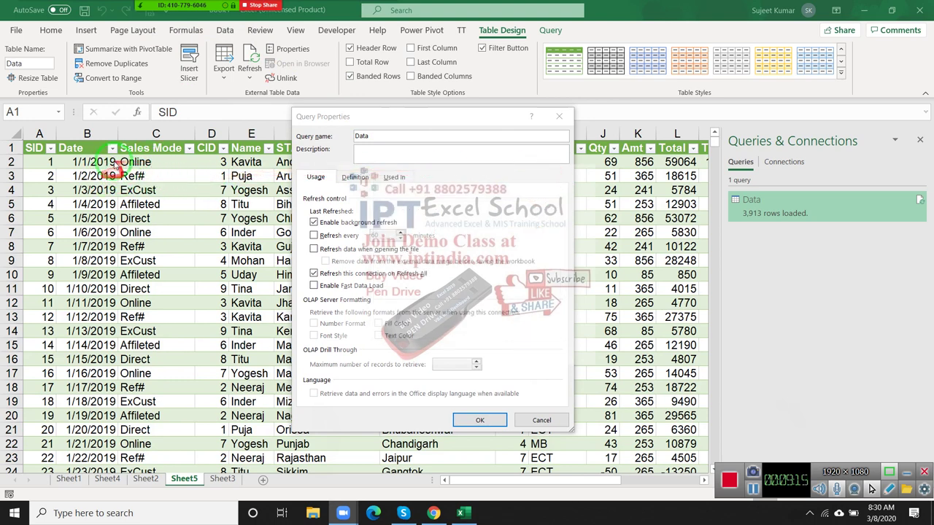
Enable 'Refresh data when opening the file' in Query Properties and confirm with OK.
{"action": "left_click_drag", "start_coordinate": [94, 163], "coordinate": [86, 179]}
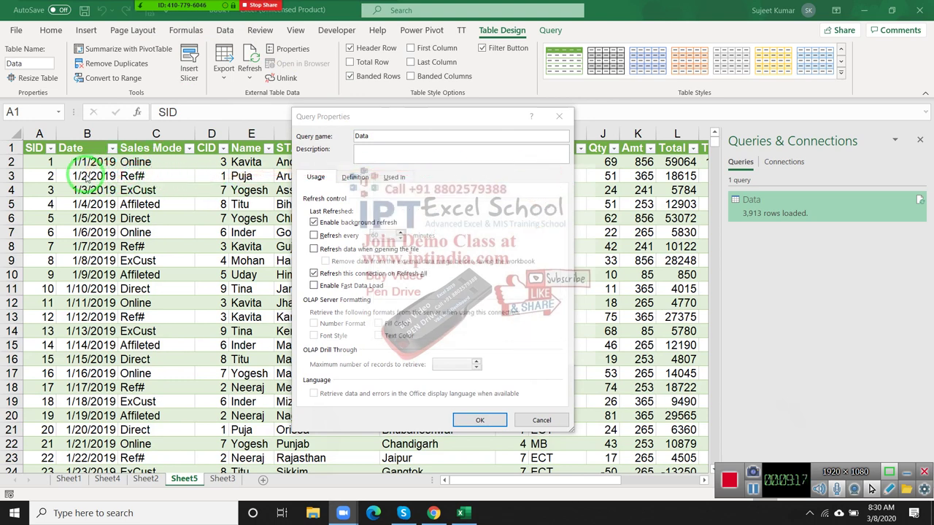
{"action": "left_click_drag", "start_coordinate": [86, 179], "coordinate": [104, 272]}
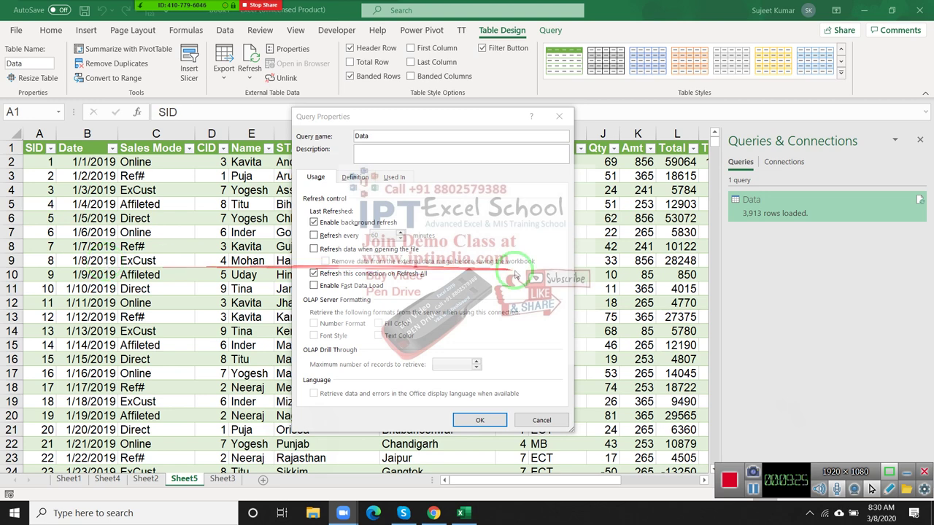
{"action": "left_click", "coordinate": [314, 235]}
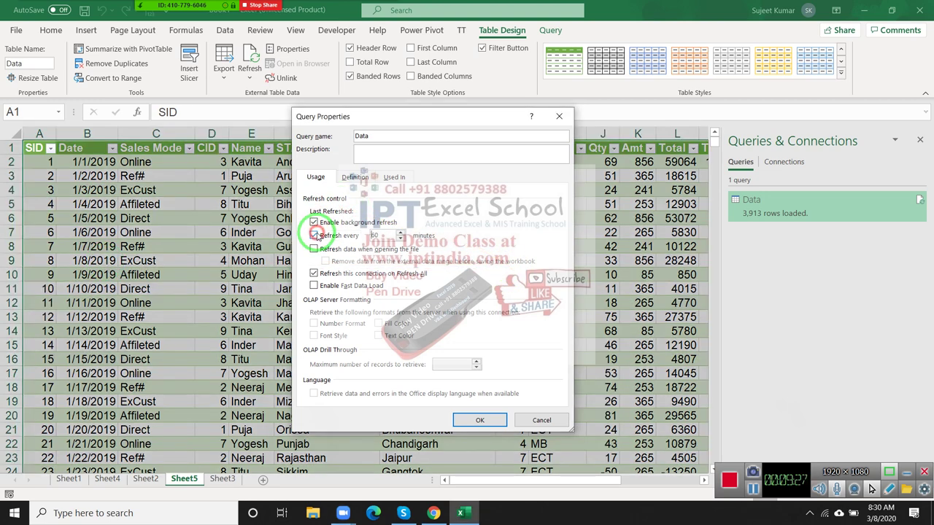
{"action": "left_click", "coordinate": [314, 250]}
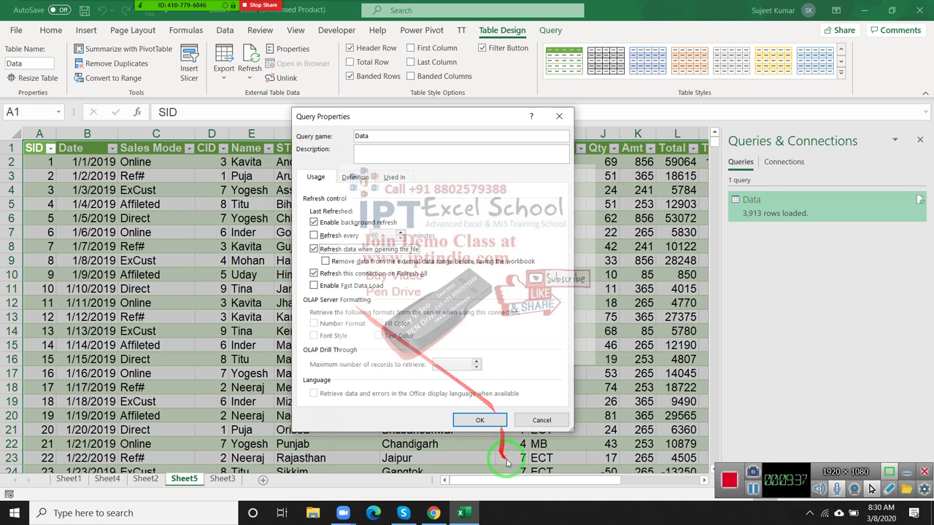
{"action": "left_click", "coordinate": [480, 420]}
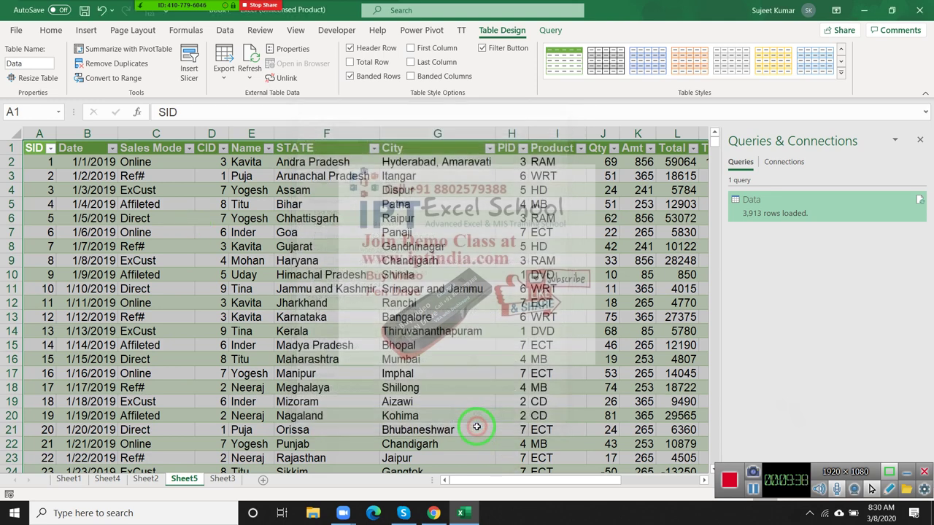
Close the queries pane, scroll the Sheet5 table, and open Zoom's Participants list.
{"action": "left_click", "coordinate": [602, 359]}
{"action": "left_click", "coordinate": [921, 141]}
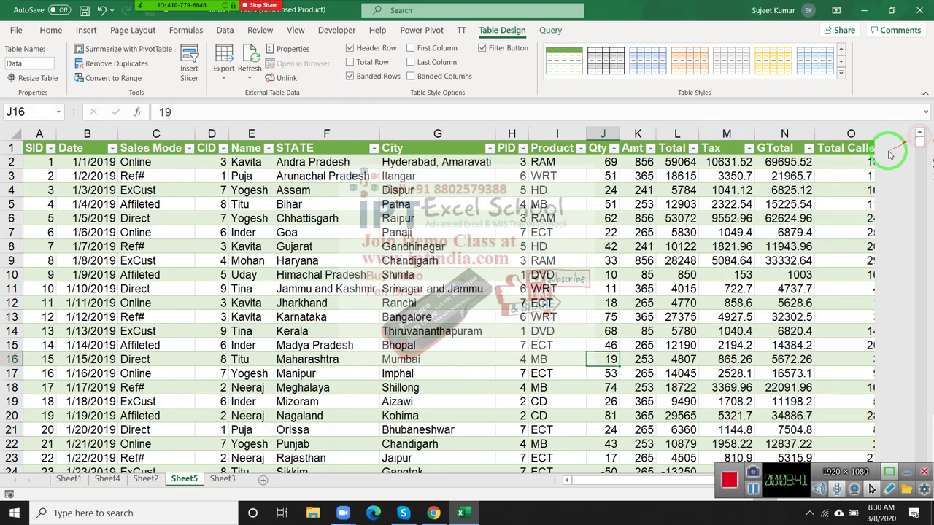
{"action": "left_click", "coordinate": [437, 246]}
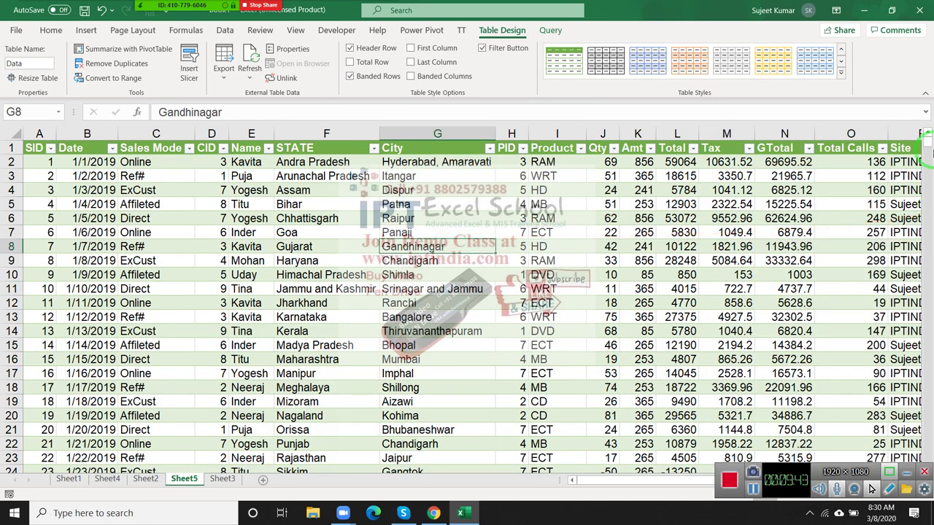
{"action": "left_click_drag", "start_coordinate": [927, 139], "coordinate": [925, 392]}
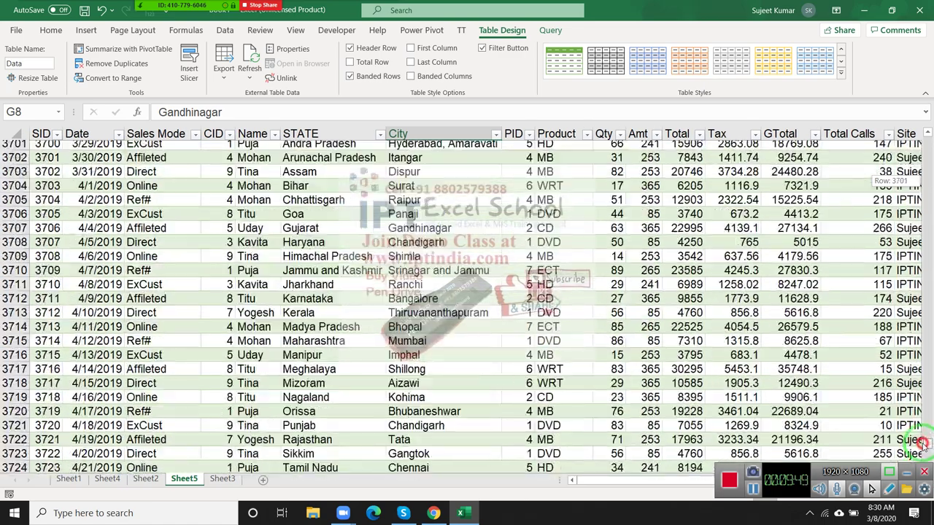
{"action": "mouse_move", "coordinate": [925, 392]}
{"action": "left_mouse_down"}
{"action": "mouse_move", "coordinate": [911, 256]}
{"action": "mouse_move", "coordinate": [926, 120]}
{"action": "left_mouse_up"}
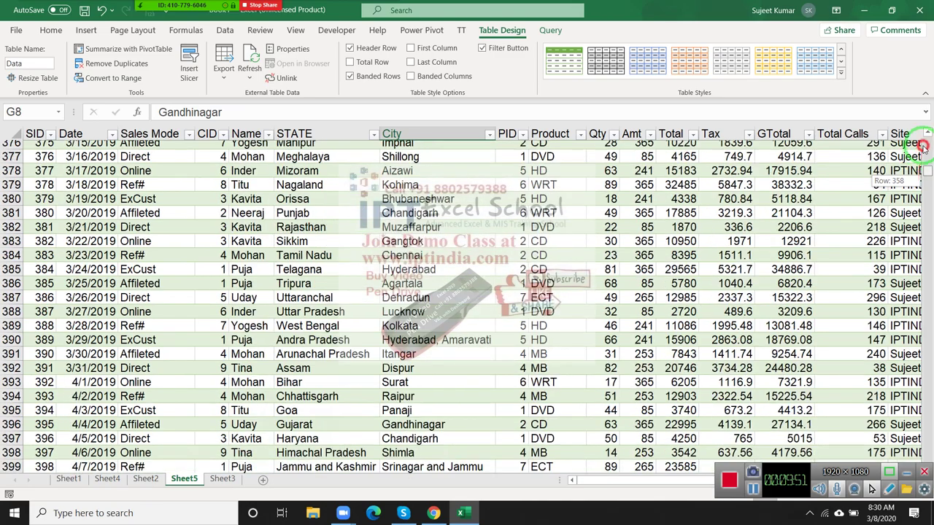
{"action": "scroll", "coordinate": [784, 245], "scroll_direction": "down", "scroll_amount": 3}
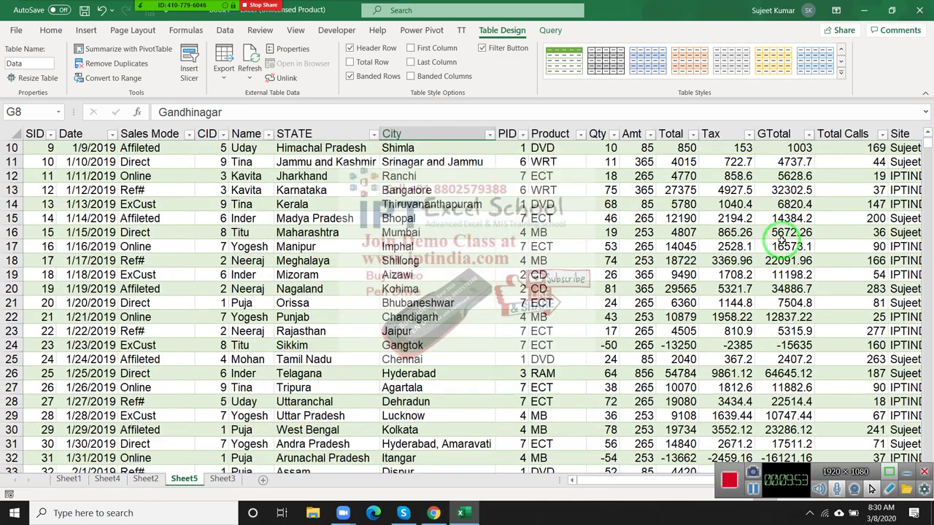
{"action": "scroll", "coordinate": [785, 244], "scroll_direction": "up", "scroll_amount": 3}
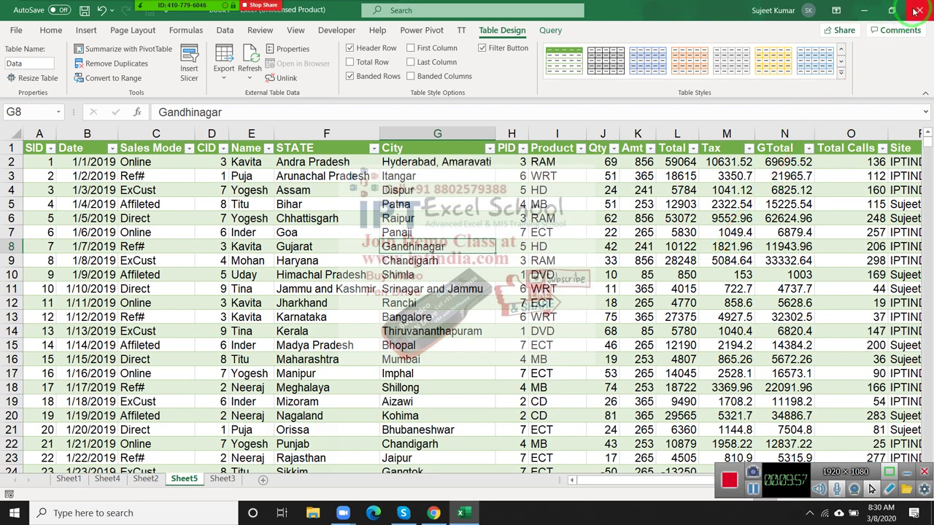
{"action": "left_click", "coordinate": [157, 6]}
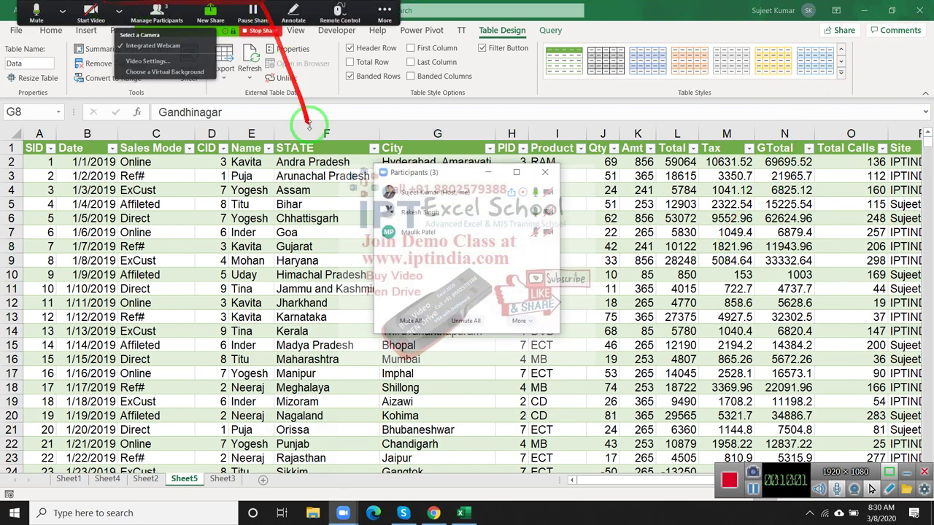
Close the Excel workbook, discarding its unsaved changes.
{"action": "left_click", "coordinate": [796, 89]}
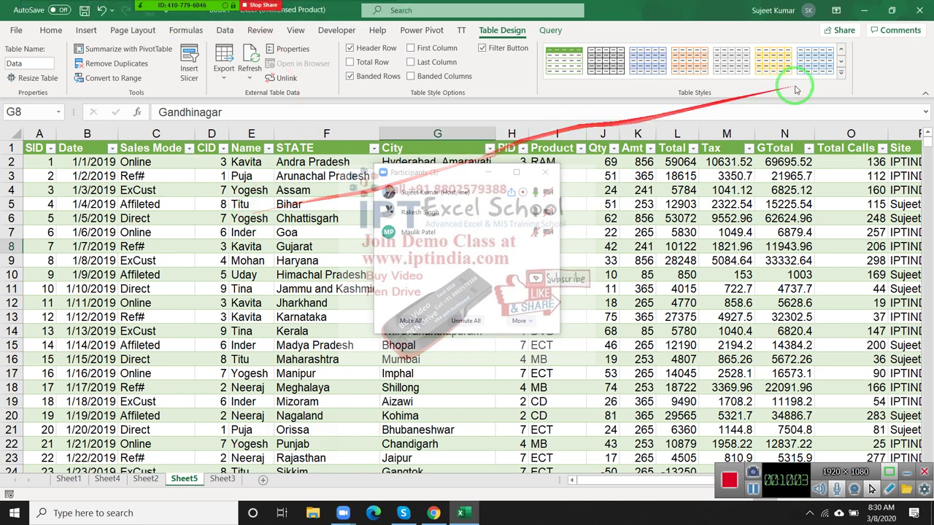
{"action": "left_click", "coordinate": [920, 10]}
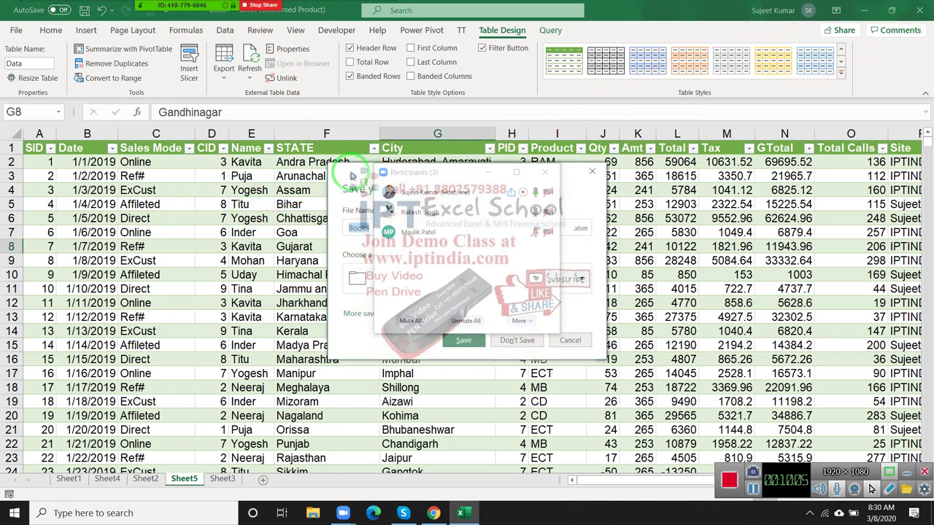
{"action": "left_click", "coordinate": [524, 340]}
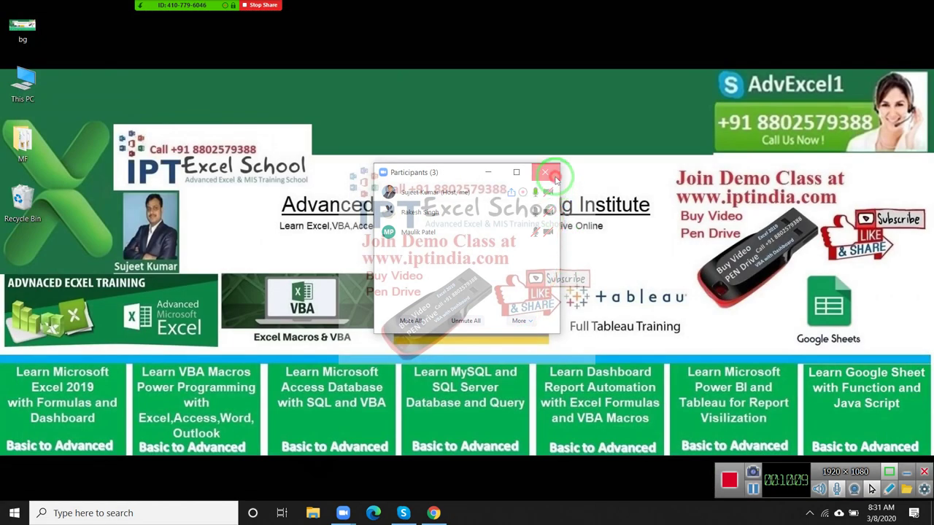
Dismiss the meeting participants list and open File Explorer at Quick access.
{"action": "left_click", "coordinate": [349, 303]}
{"action": "left_click", "coordinate": [199, 496]}
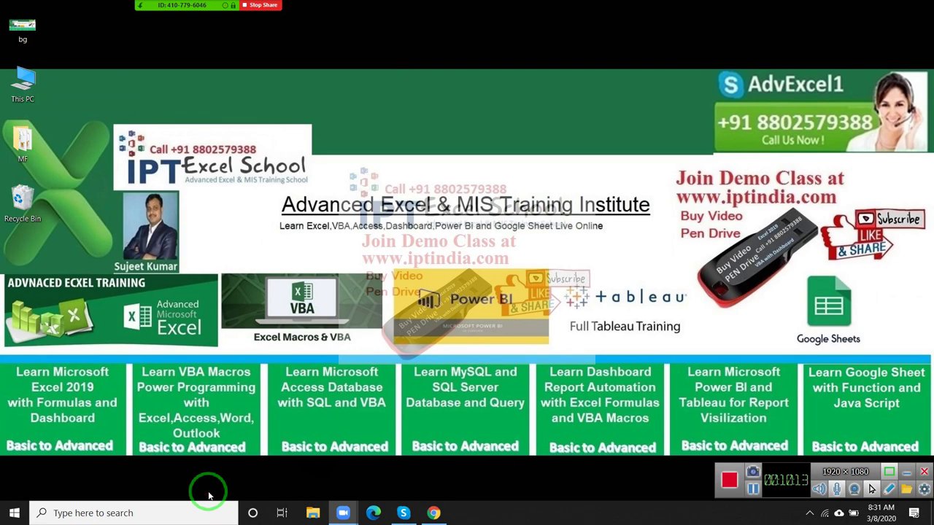
{"action": "left_click", "coordinate": [312, 513]}
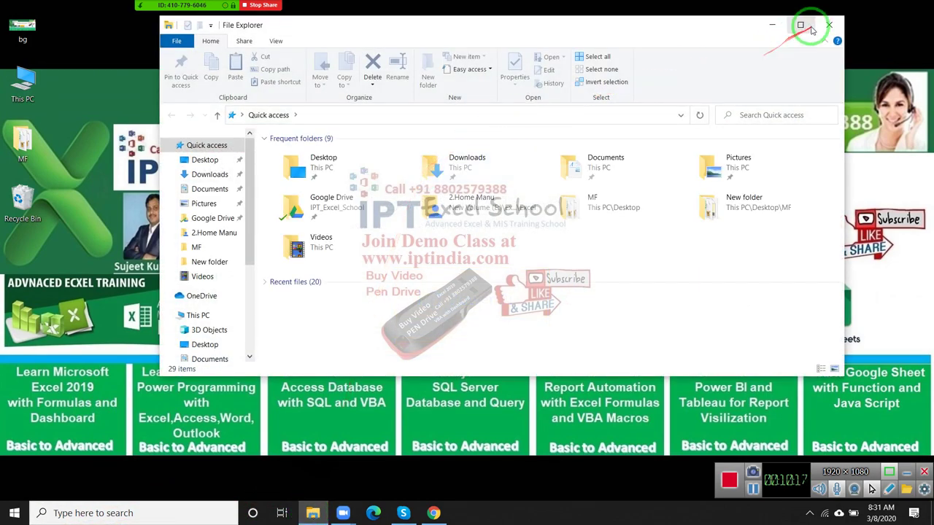
Maximize Explorer, go to Desktop > MF > Data, and delete the loop file.
{"action": "left_click", "coordinate": [806, 27]}
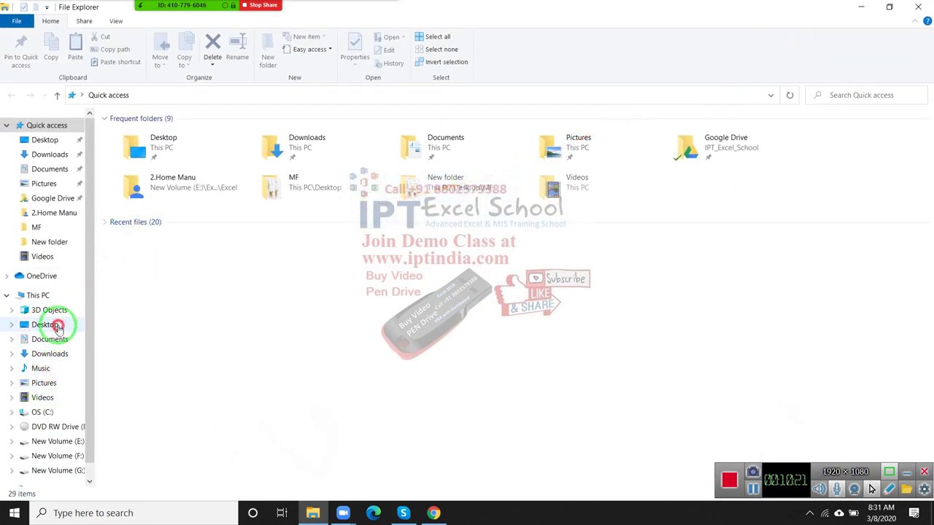
{"action": "left_click", "coordinate": [57, 326]}
{"action": "double_click", "coordinate": [163, 134]}
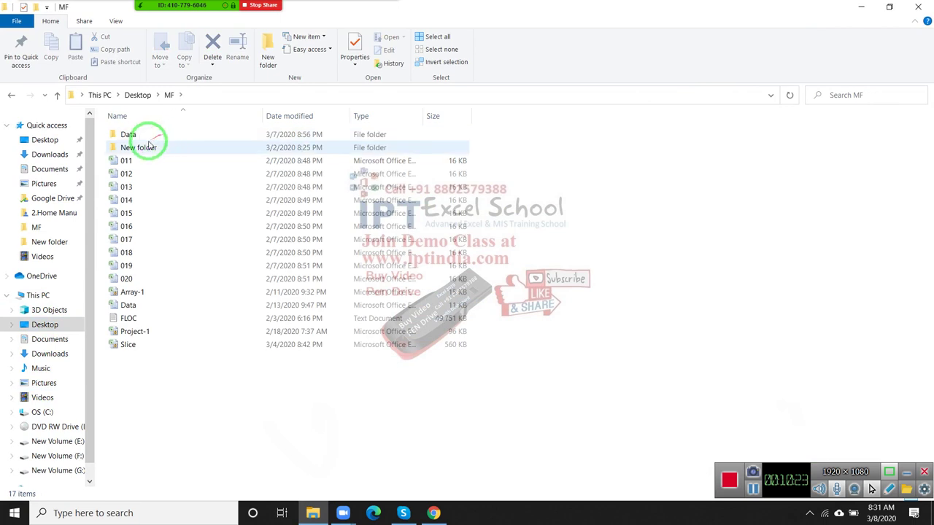
{"action": "double_click", "coordinate": [151, 132]}
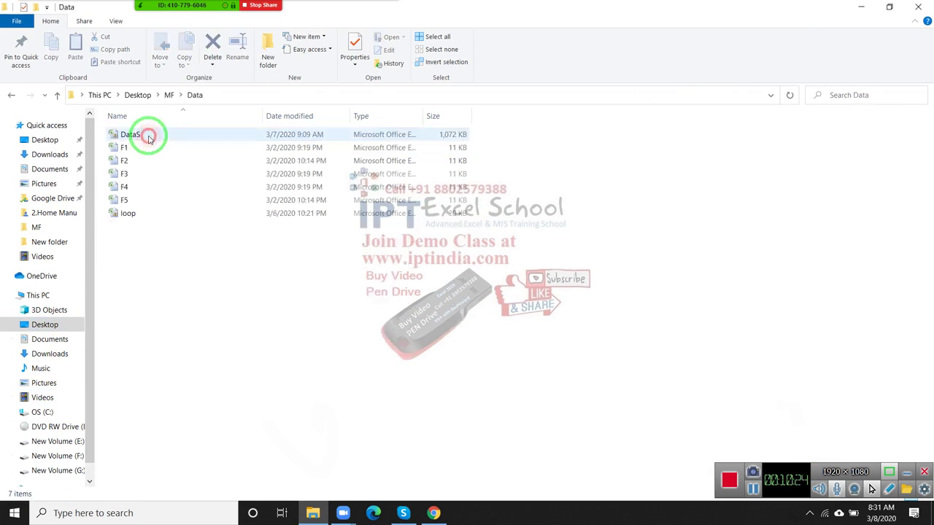
{"action": "left_click", "coordinate": [143, 215]}
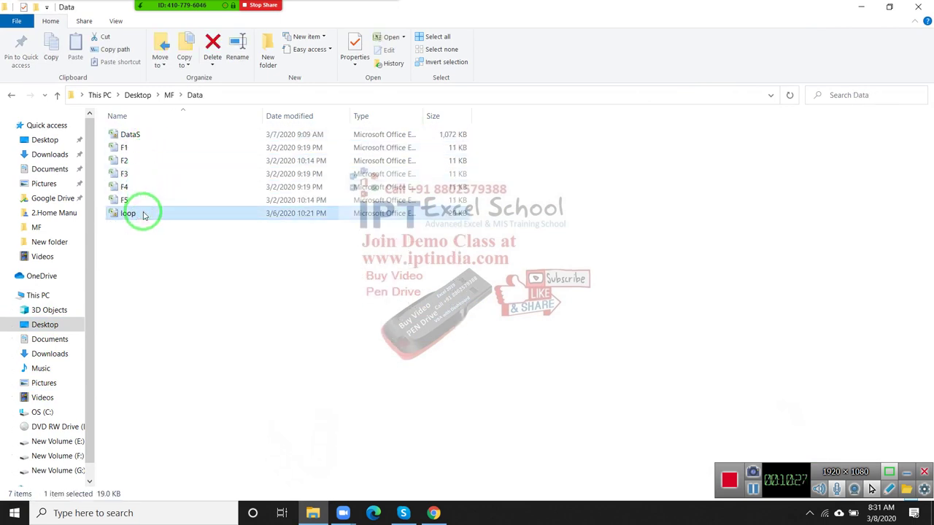
{"action": "key", "text": "Delete"}
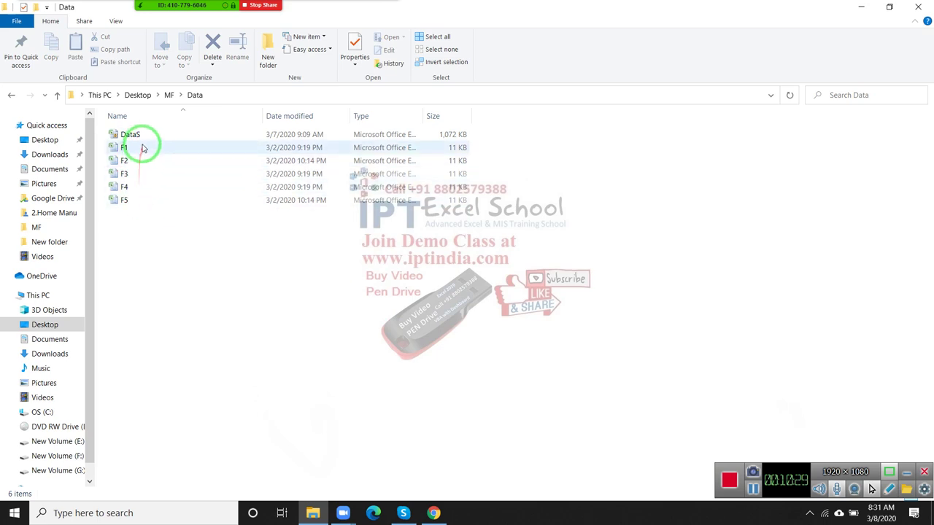
Move the DataS workbook out of Data and into the MF folder.
{"action": "left_click", "coordinate": [142, 136]}
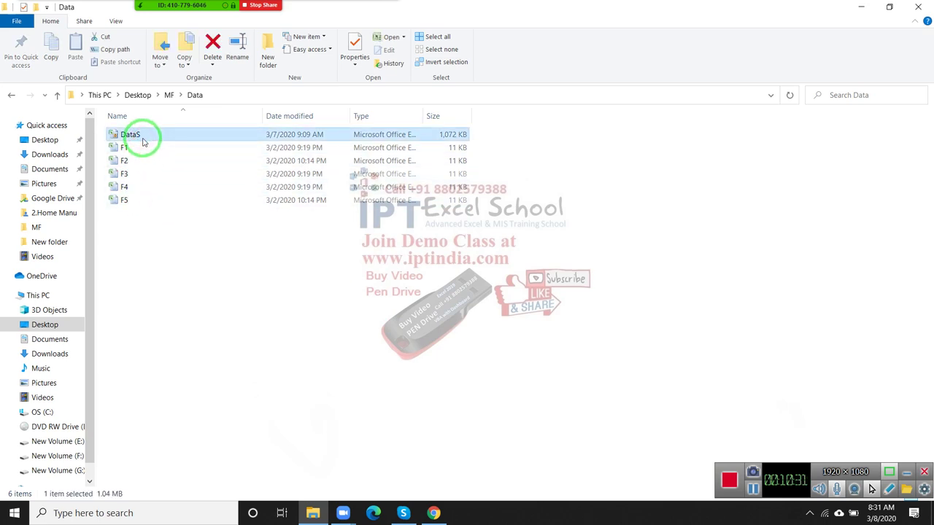
{"action": "left_click", "coordinate": [11, 94]}
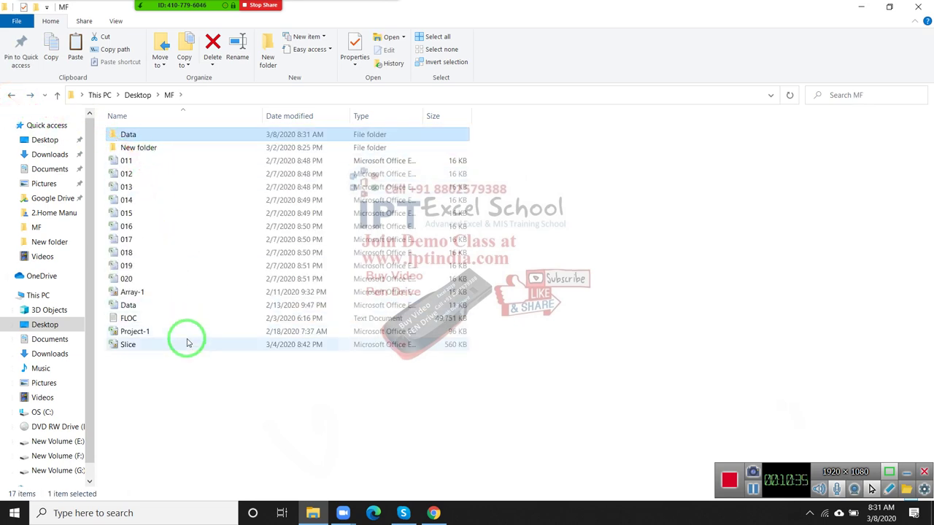
{"action": "key", "text": "ctrl+v"}
{"action": "left_click_drag", "start_coordinate": [186, 357], "coordinate": [141, 137]}
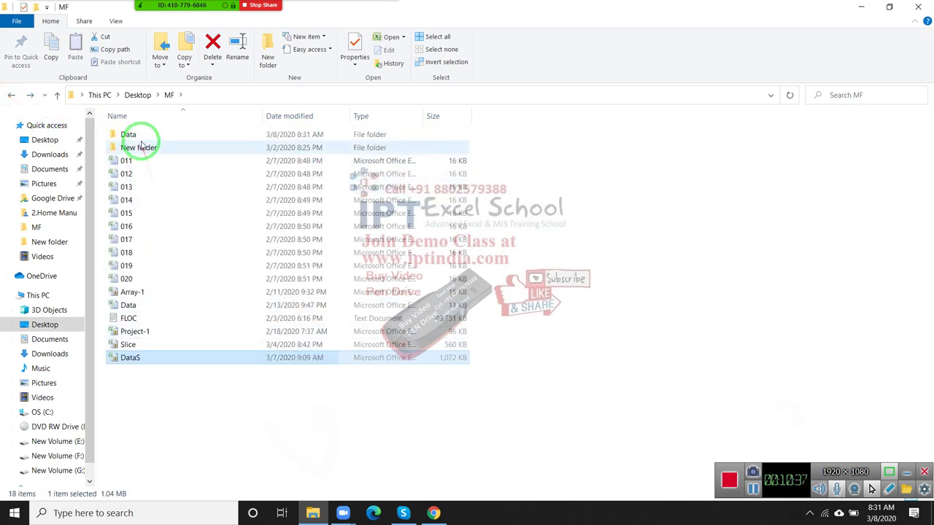
Reopen the Data folder to check that only F1–F5 remain, selecting F1.
{"action": "double_click", "coordinate": [141, 137]}
{"action": "left_click_drag", "start_coordinate": [146, 222], "coordinate": [80, 105]}
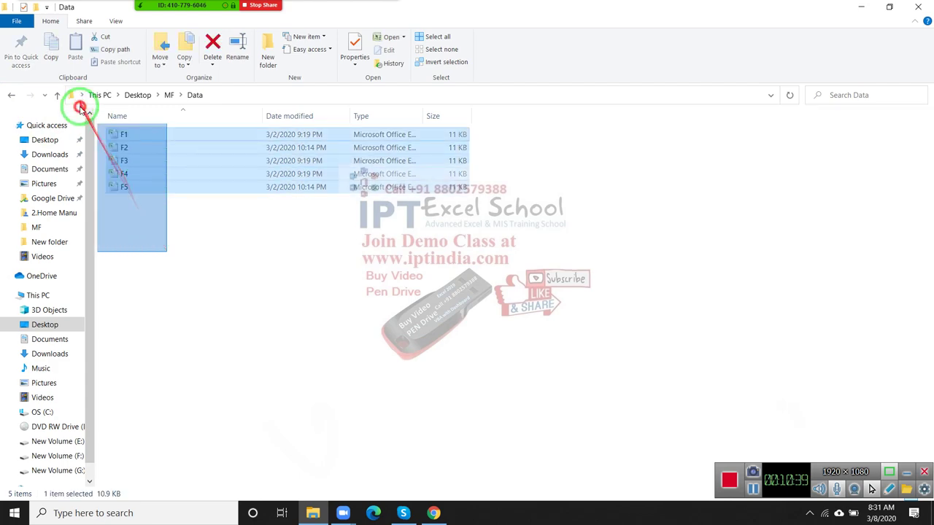
{"action": "left_click", "coordinate": [214, 258]}
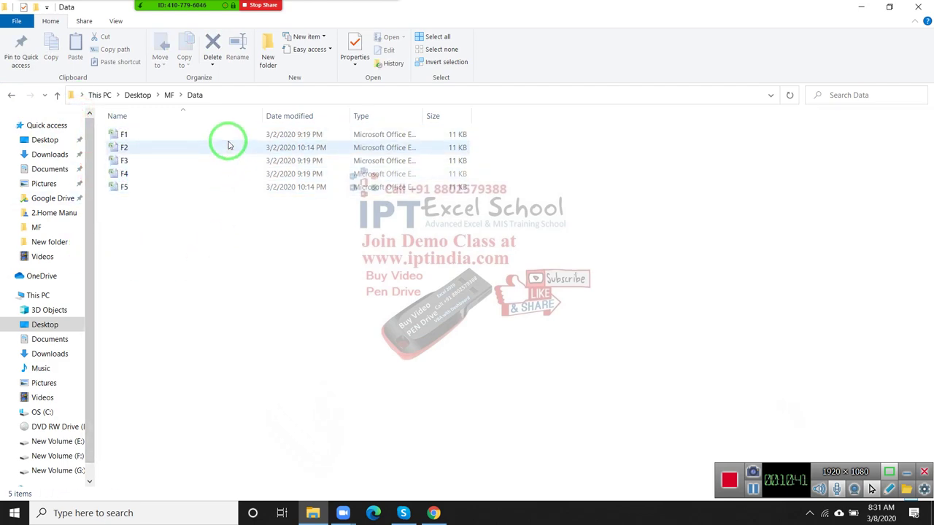
{"action": "key", "text": "Down"}
Launch Excel from Windows search and start a maximized new blank workbook.
{"action": "key", "text": "super"}
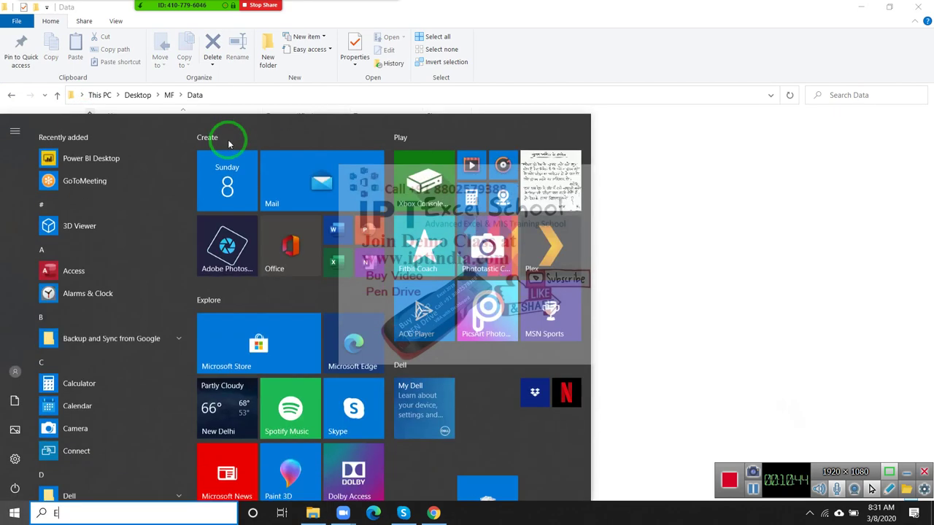
{"action": "type", "text": "EXCE"}
{"action": "left_click", "coordinate": [370, 188]}
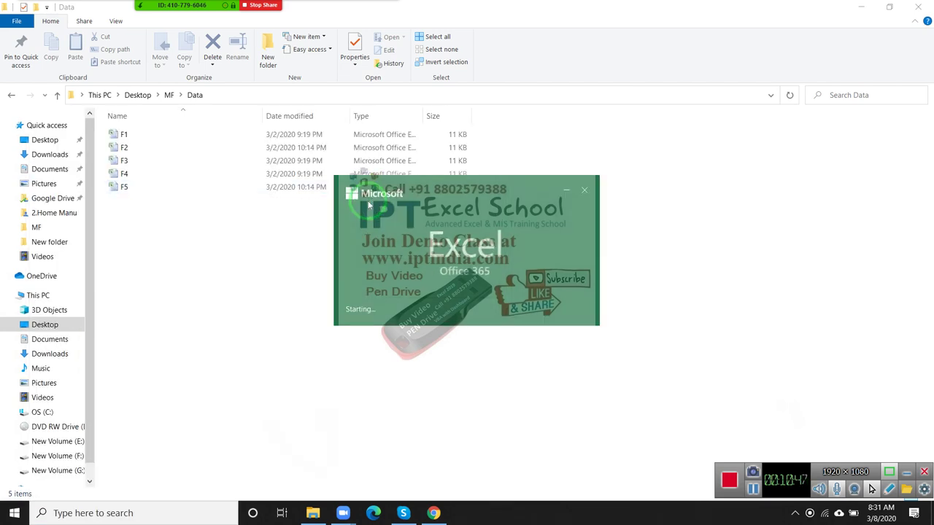
{"action": "mouse_move", "coordinate": [133, 4]}
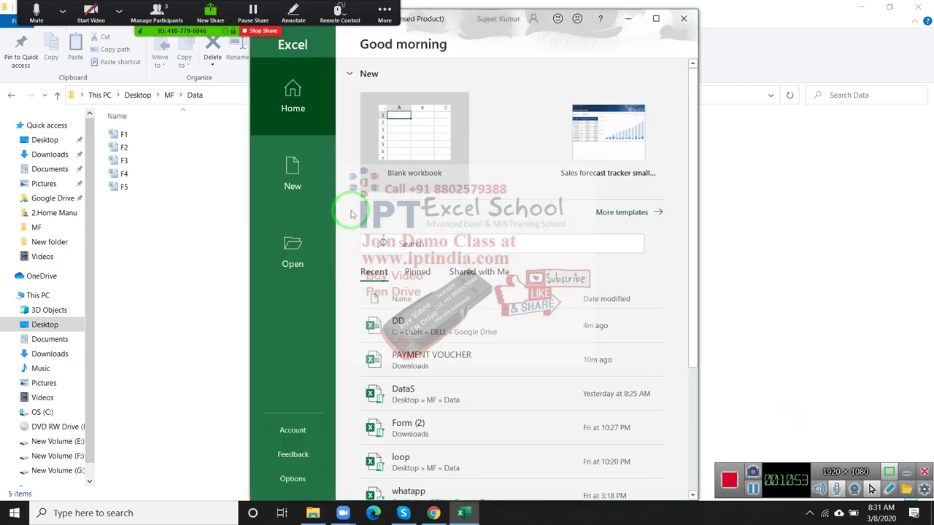
{"action": "left_click", "coordinate": [412, 159]}
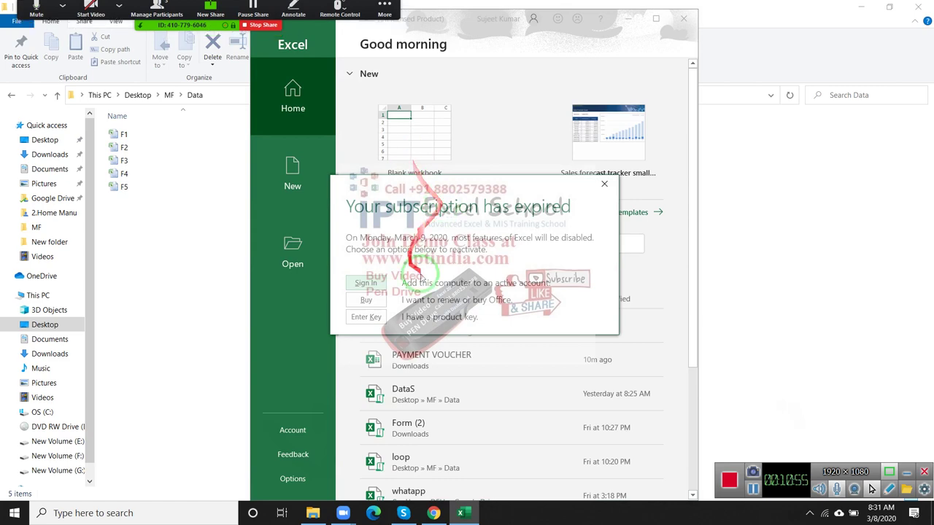
{"action": "left_click", "coordinate": [611, 184]}
{"action": "left_click", "coordinate": [461, 141]}
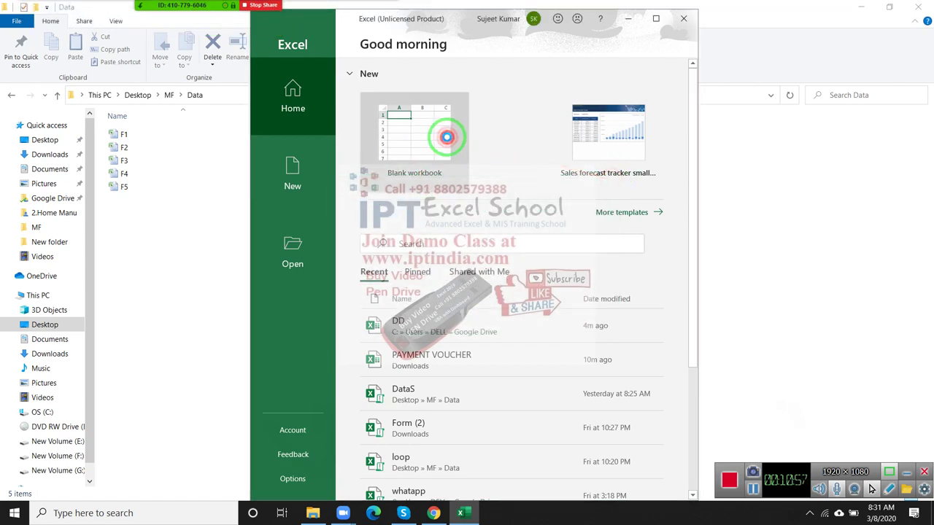
{"action": "left_click", "coordinate": [660, 18]}
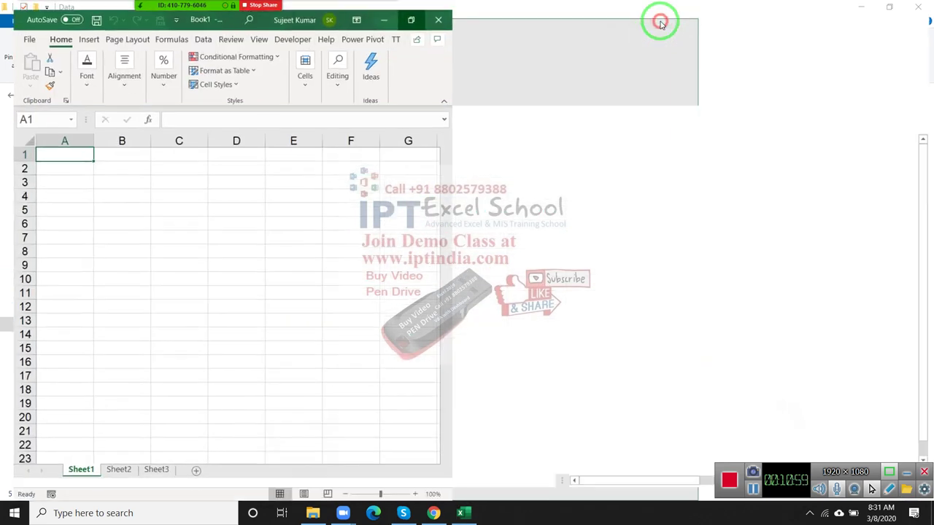
Bring the blank workbook back up and return to cell A1 on Sheet1.
{"action": "left_click", "coordinate": [865, 11]}
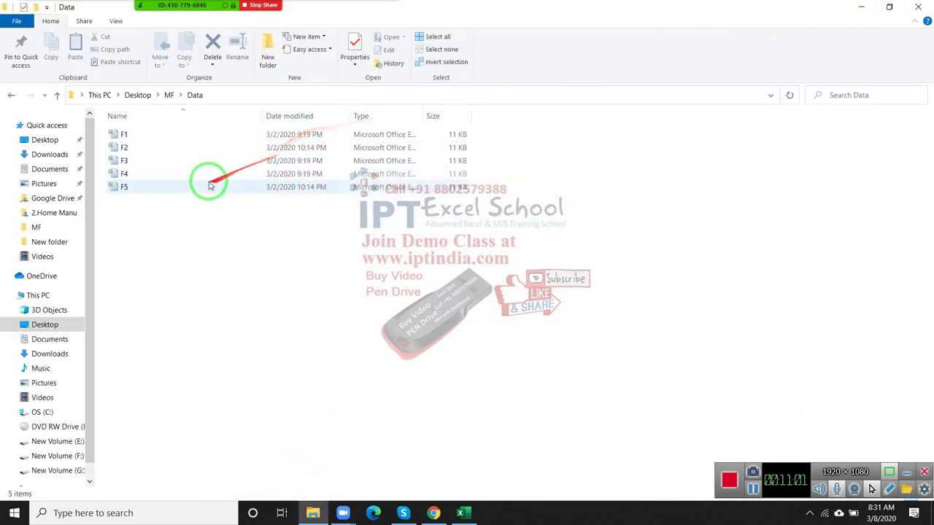
{"action": "left_click", "coordinate": [461, 513]}
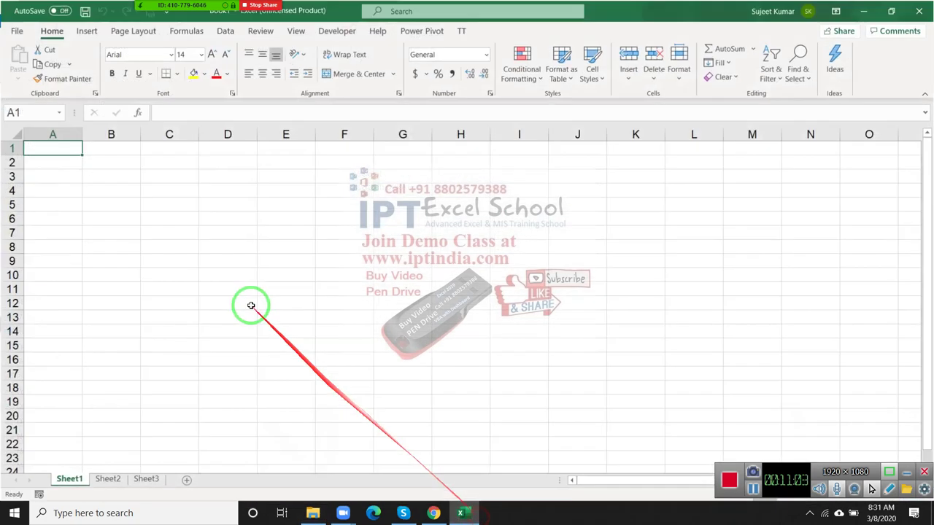
{"action": "left_click", "coordinate": [51, 77]}
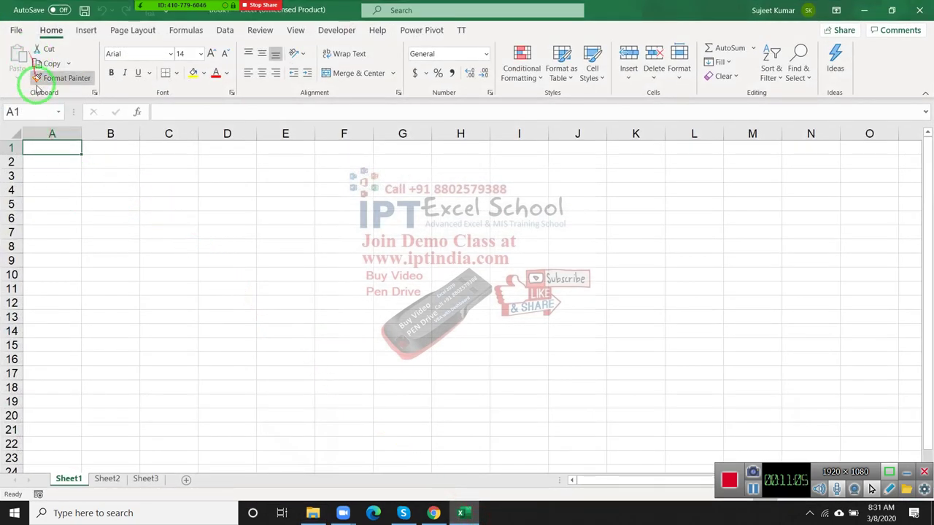
{"action": "left_click", "coordinate": [73, 149]}
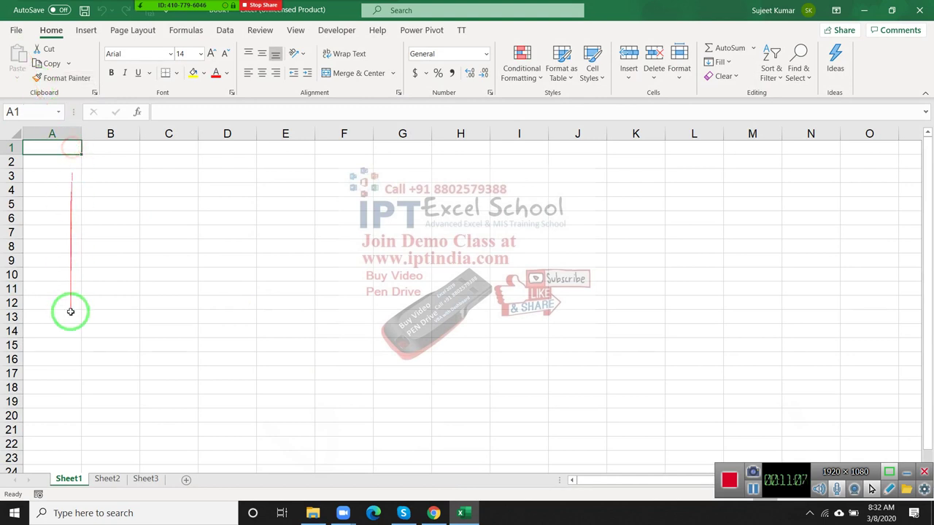
{"action": "left_click", "coordinate": [70, 313]}
{"action": "left_click", "coordinate": [64, 432]}
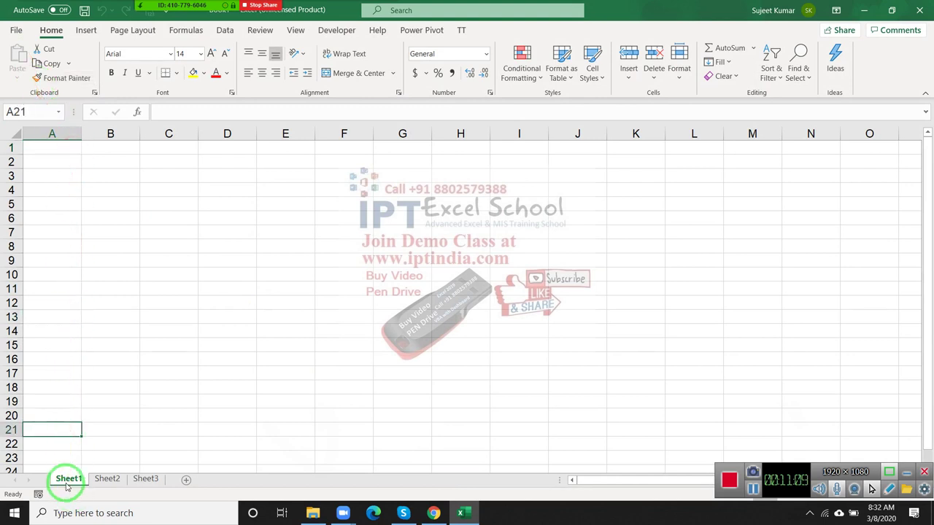
{"action": "scroll", "coordinate": [63, 471], "scroll_direction": "down", "scroll_amount": 5}
{"action": "scroll", "coordinate": [50, 417], "scroll_direction": "up", "scroll_amount": 4}
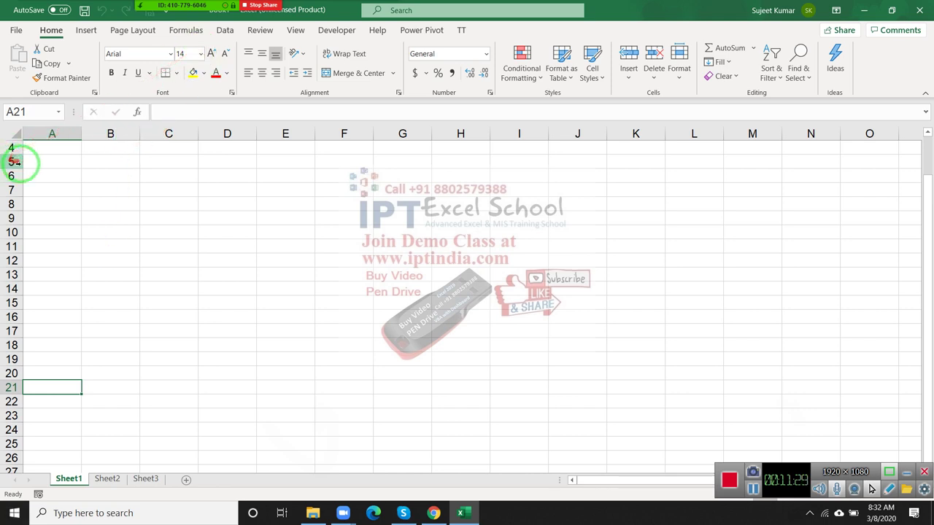
{"action": "left_click", "coordinate": [51, 157]}
{"action": "key", "text": "ctrl+Home"}
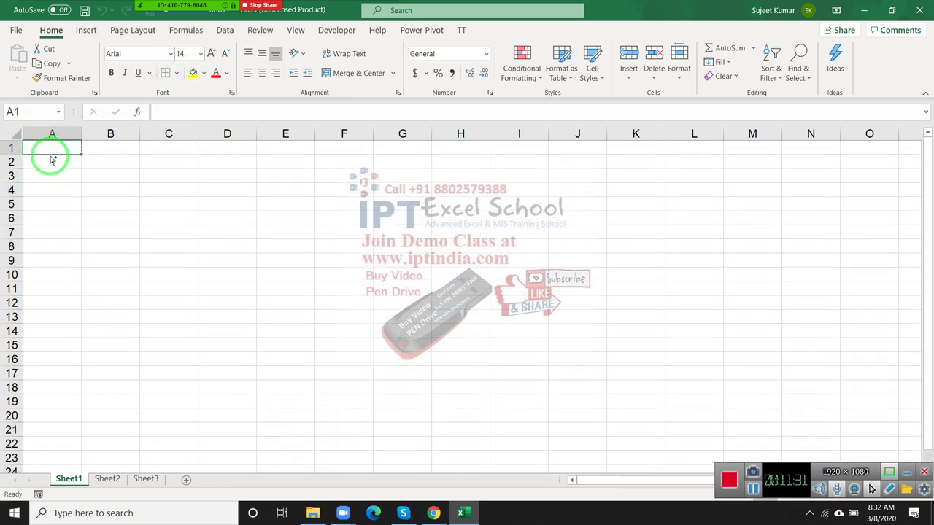
{"action": "mouse_move", "coordinate": [183, 5]}
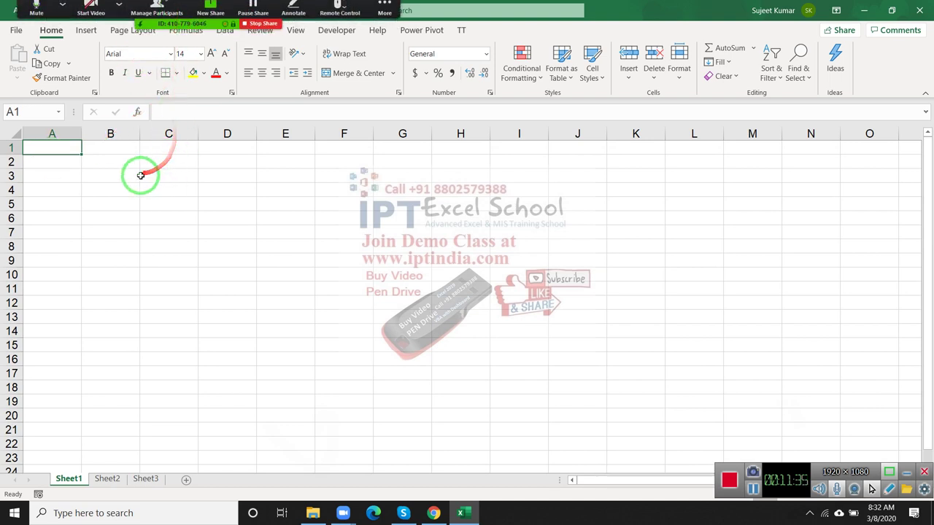
Import from the folder Desktop\MF\Data via Get Data > From File > From Folder.
{"action": "left_click", "coordinate": [223, 31]}
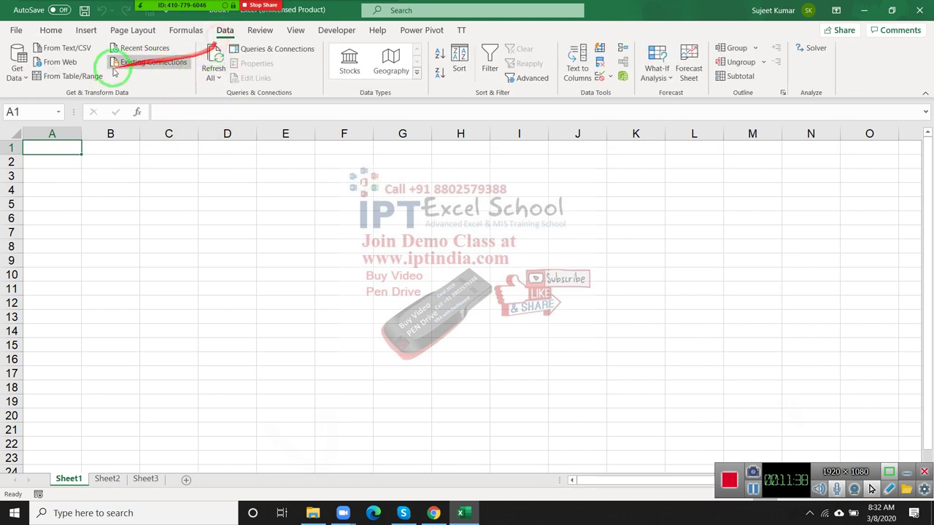
{"action": "left_click", "coordinate": [25, 77]}
{"action": "mouse_move", "coordinate": [51, 99]}
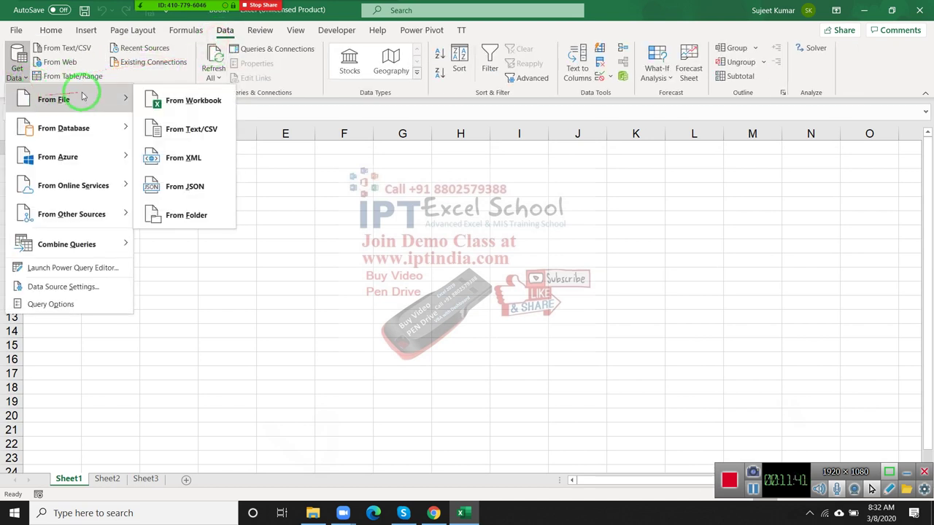
{"action": "left_click", "coordinate": [196, 218]}
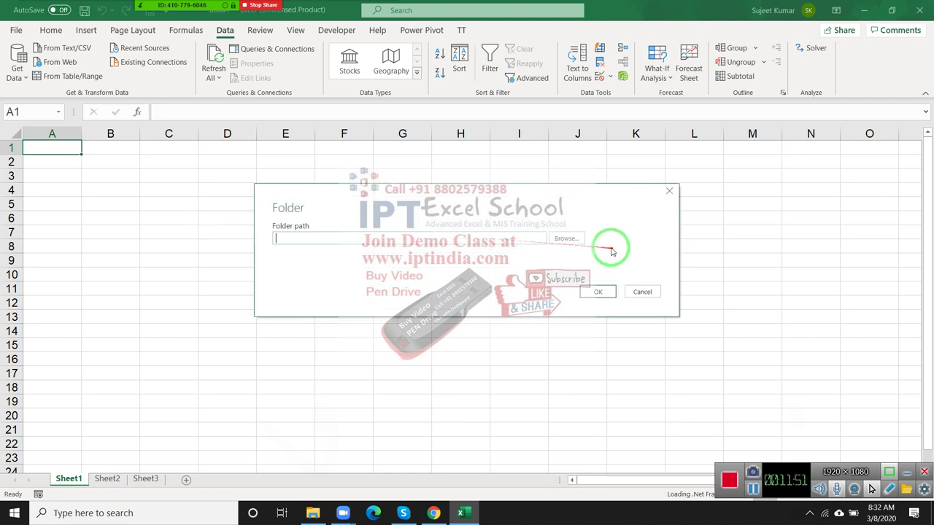
{"action": "left_click", "coordinate": [575, 240]}
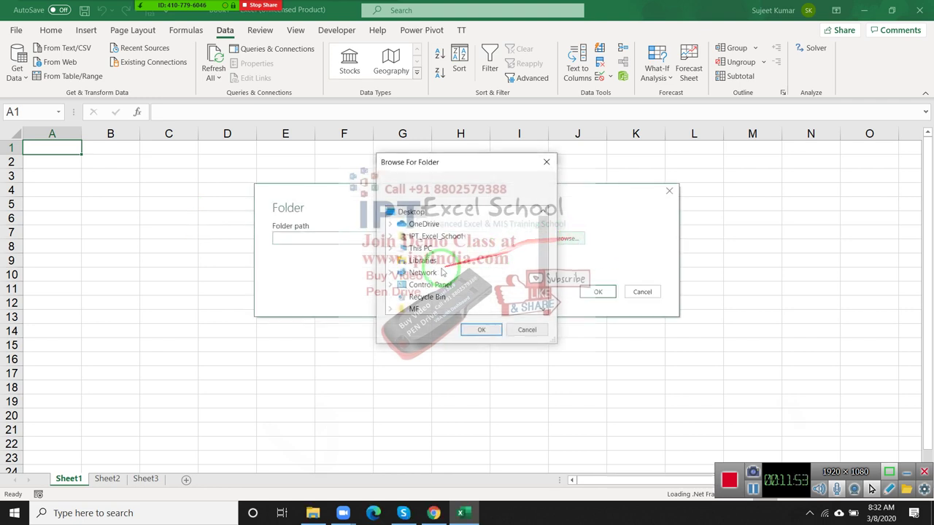
{"action": "left_click", "coordinate": [394, 296]}
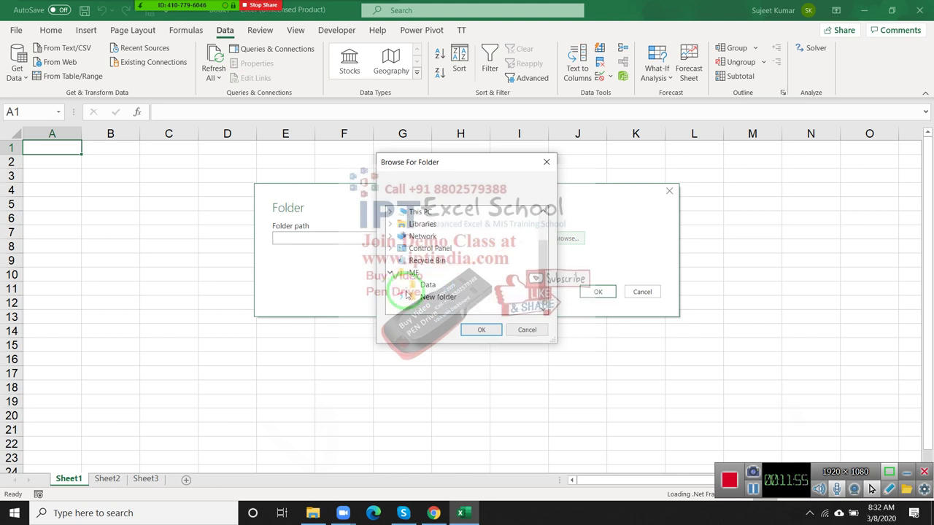
{"action": "left_click", "coordinate": [495, 330]}
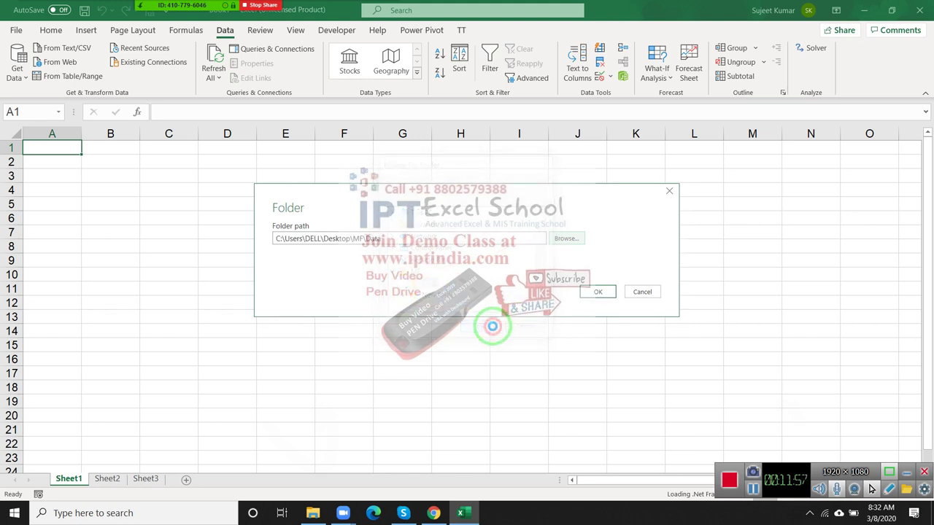
{"action": "left_click", "coordinate": [601, 293]}
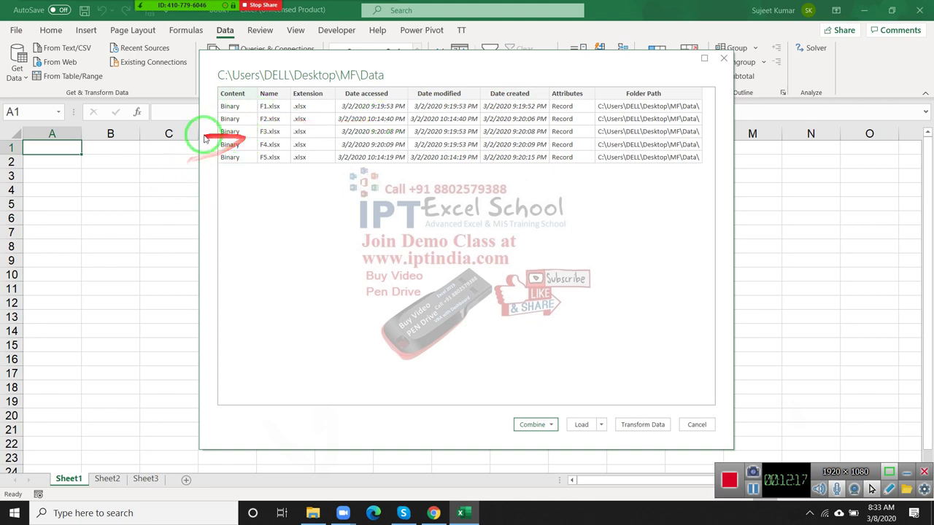
Choose Combine & Load for the files and preview the sample file's Data sheet.
{"action": "left_click", "coordinate": [528, 428]}
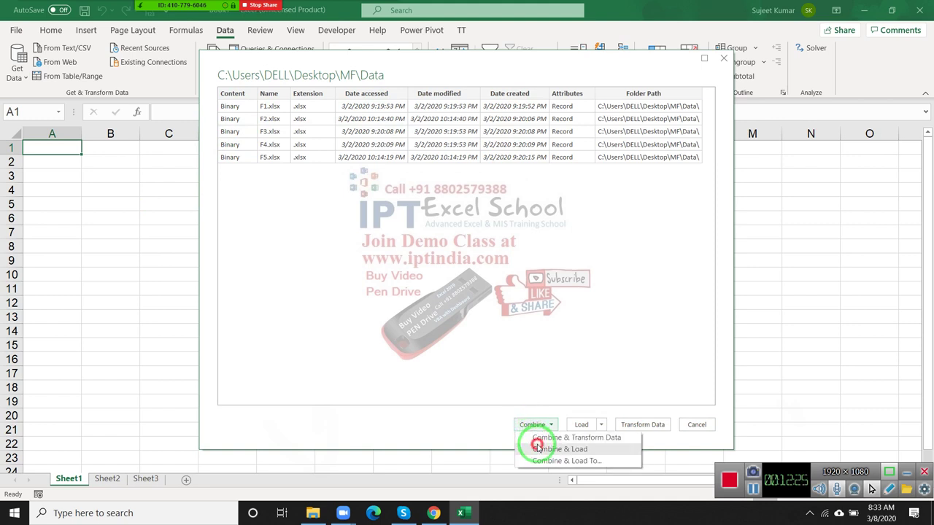
{"action": "left_click", "coordinate": [537, 447]}
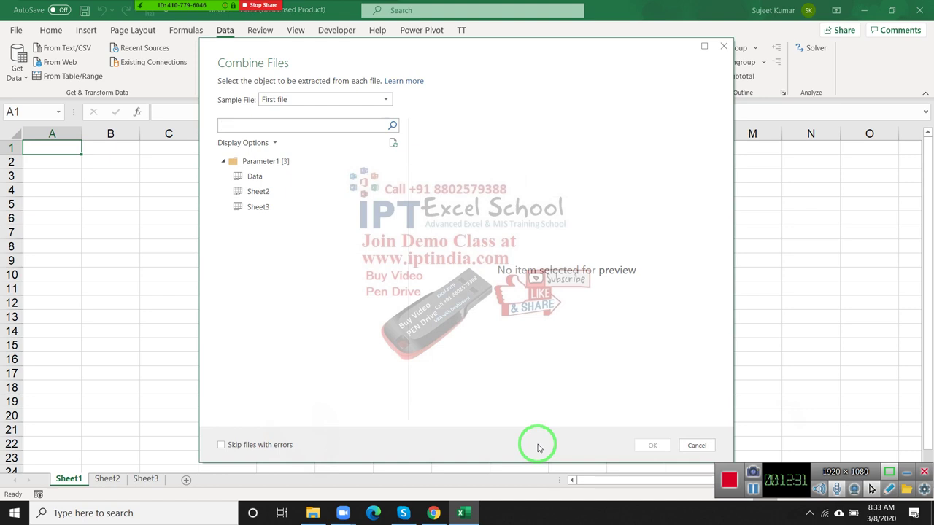
{"action": "left_click", "coordinate": [257, 177]}
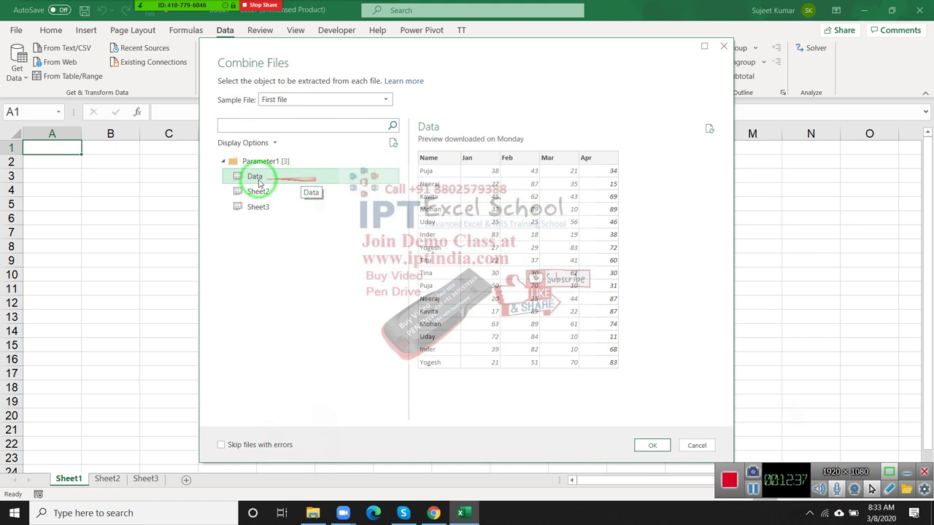
{"action": "left_click", "coordinate": [295, 100]}
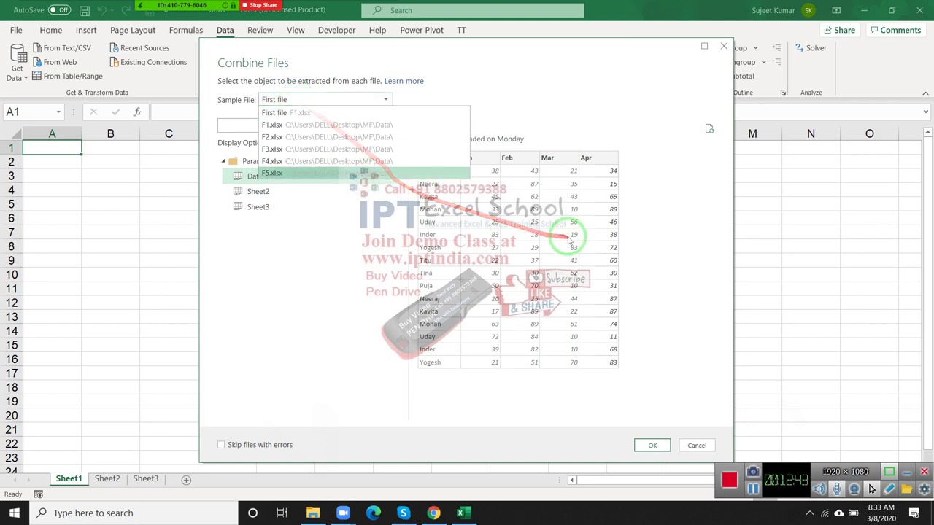
{"action": "left_click", "coordinate": [448, 166]}
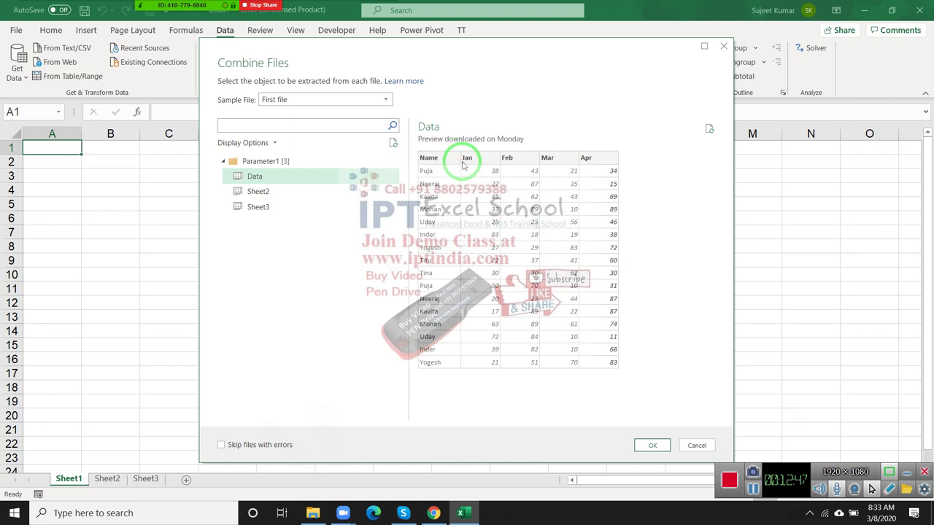
{"action": "mouse_move", "coordinate": [463, 164]}
{"action": "left_mouse_down"}
{"action": "mouse_move", "coordinate": [644, 164]}
{"action": "mouse_move", "coordinate": [672, 476]}
{"action": "left_mouse_up"}
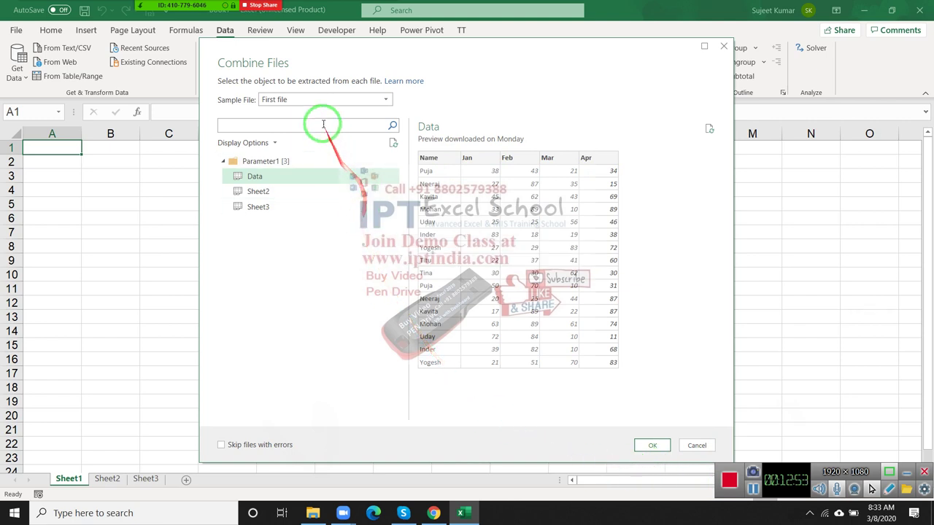
Preview the Data sheet using F1.xlsx, then F2.xlsx, as the sample file.
{"action": "left_click", "coordinate": [310, 99]}
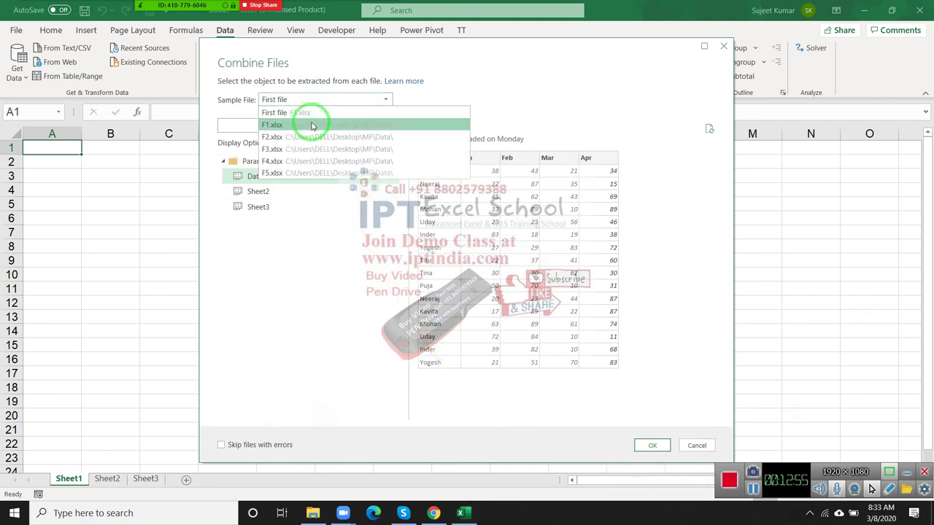
{"action": "left_click", "coordinate": [312, 125]}
{"action": "left_click_drag", "start_coordinate": [340, 132], "coordinate": [461, 156]}
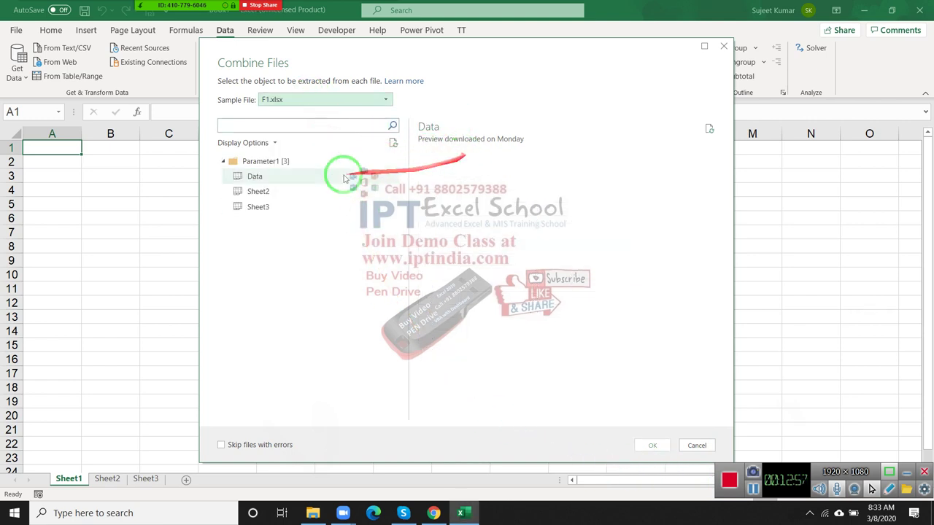
{"action": "left_click", "coordinate": [312, 177]}
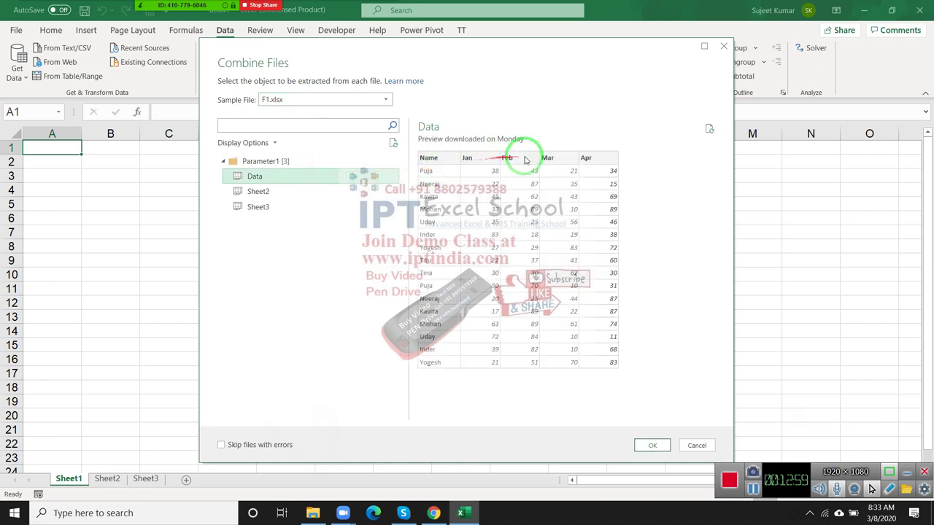
{"action": "left_click", "coordinate": [328, 104]}
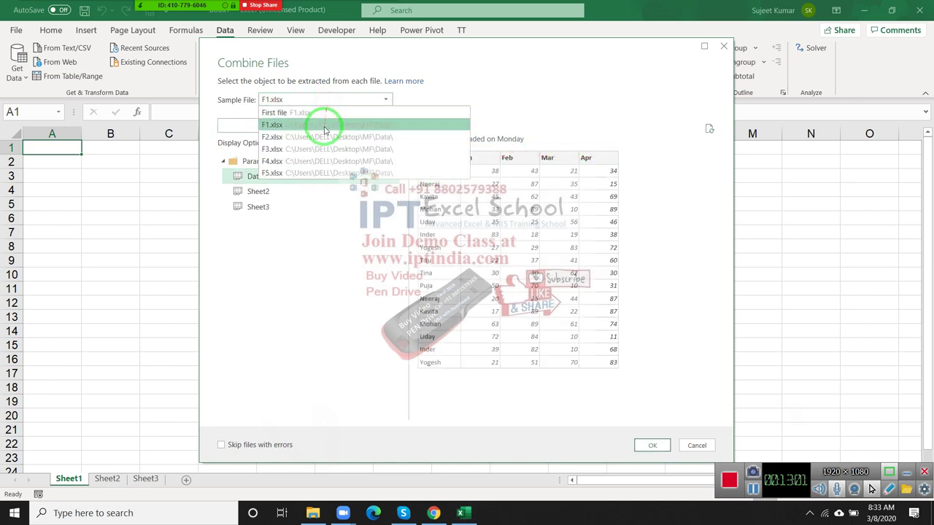
{"action": "left_click", "coordinate": [323, 136]}
{"action": "left_click_drag", "start_coordinate": [326, 143], "coordinate": [296, 184]}
{"action": "left_click", "coordinate": [296, 184]}
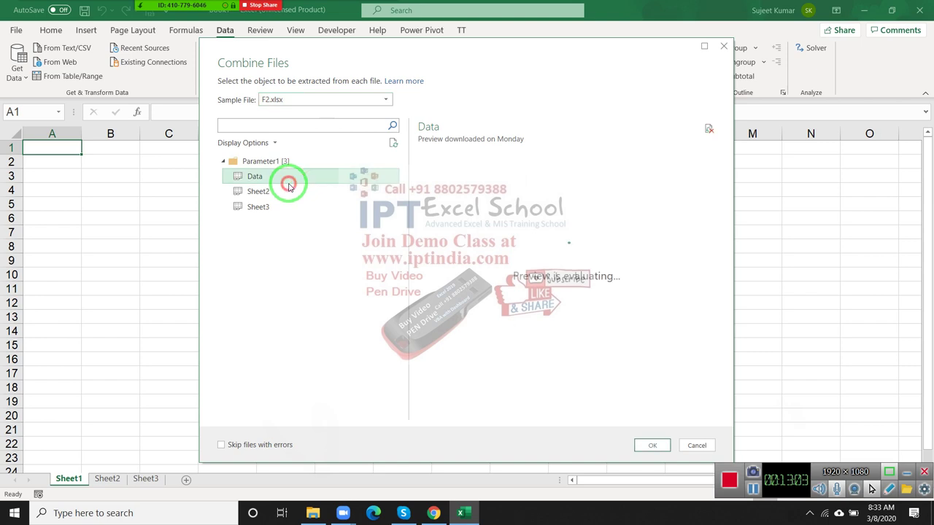
Set F5.xlsx as the sample file, select its Data sheet, and confirm the combine.
{"action": "mouse_move", "coordinate": [485, 161]}
{"action": "left_mouse_down"}
{"action": "mouse_move", "coordinate": [523, 164]}
{"action": "mouse_move", "coordinate": [613, 248]}
{"action": "left_mouse_up"}
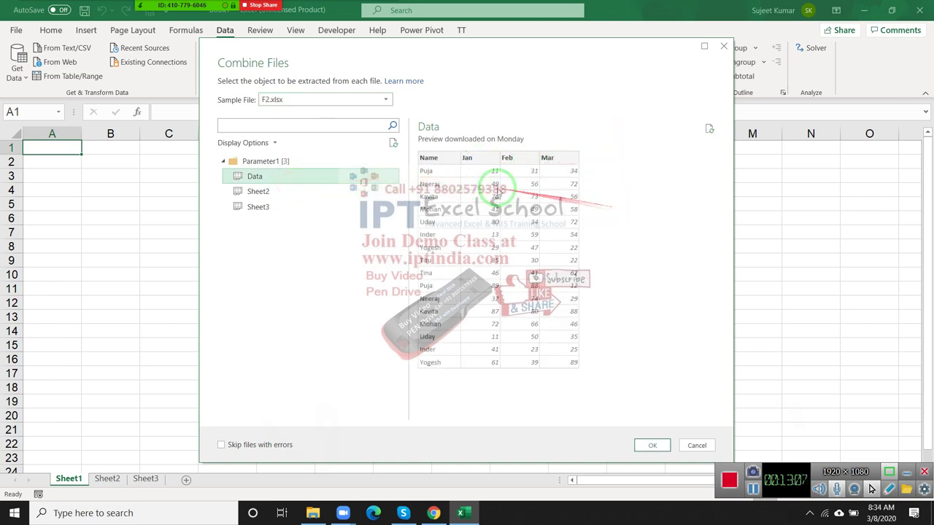
{"action": "left_click_drag", "start_coordinate": [609, 209], "coordinate": [270, 98]}
{"action": "left_click", "coordinate": [269, 99]}
{"action": "left_click", "coordinate": [272, 165]}
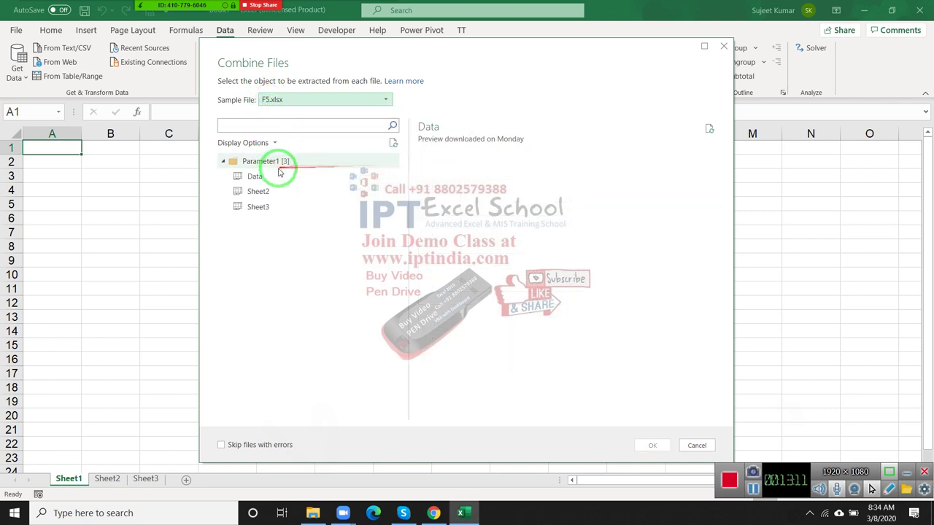
{"action": "left_click", "coordinate": [274, 175]}
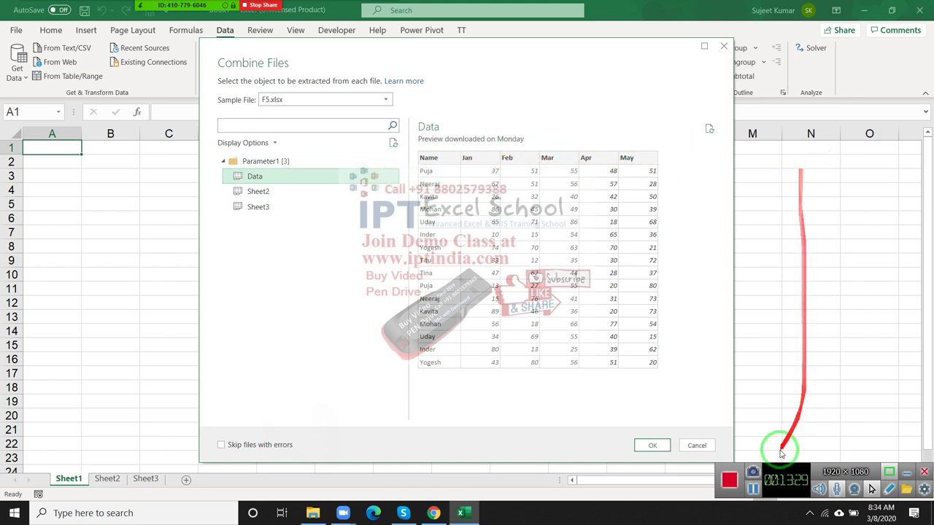
{"action": "left_click", "coordinate": [655, 446]}
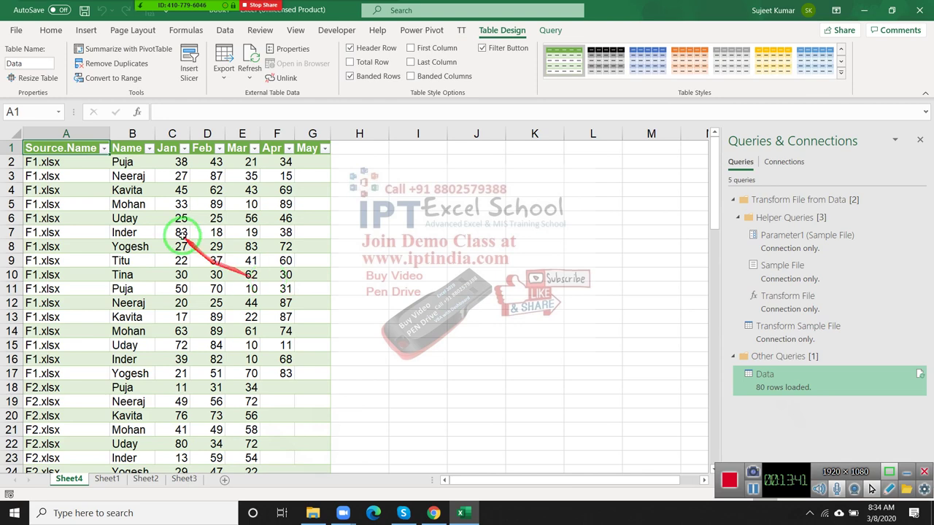
{"action": "left_click", "coordinate": [140, 162]}
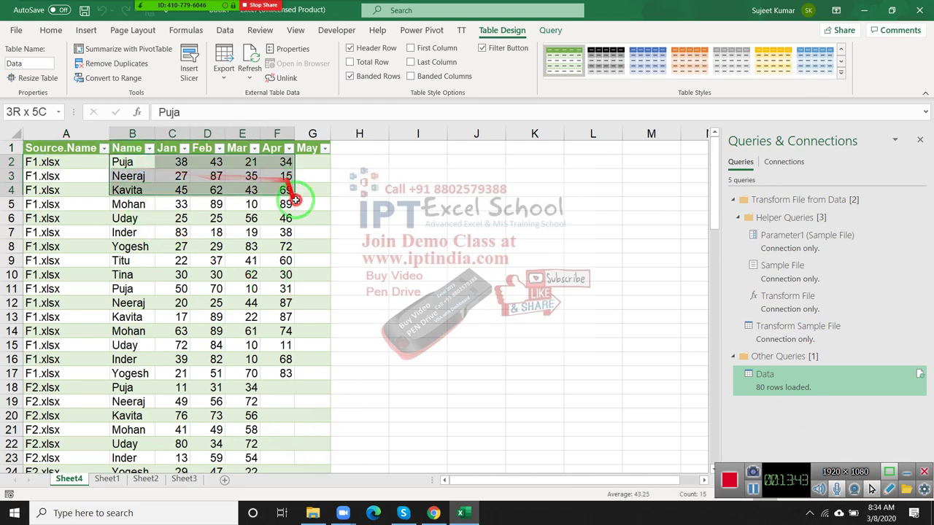
{"action": "left_click_drag", "start_coordinate": [171, 172], "coordinate": [294, 223]}
{"action": "scroll", "coordinate": [293, 248], "scroll_direction": "down", "scroll_amount": 3}
{"action": "scroll", "coordinate": [289, 270], "scroll_direction": "down", "scroll_amount": 4}
{"action": "scroll", "coordinate": [289, 270], "scroll_direction": "down", "scroll_amount": 5}
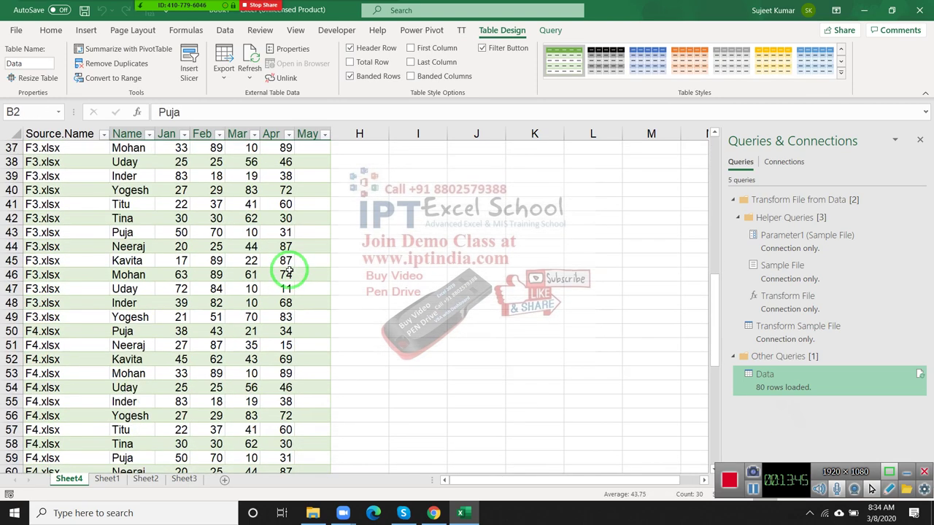
{"action": "scroll", "coordinate": [289, 270], "scroll_direction": "down", "scroll_amount": 5}
{"action": "scroll", "coordinate": [289, 270], "scroll_direction": "down", "scroll_amount": 4}
{"action": "scroll", "coordinate": [289, 270], "scroll_direction": "down", "scroll_amount": 2}
{"action": "scroll", "coordinate": [289, 270], "scroll_direction": "down", "scroll_amount": 1}
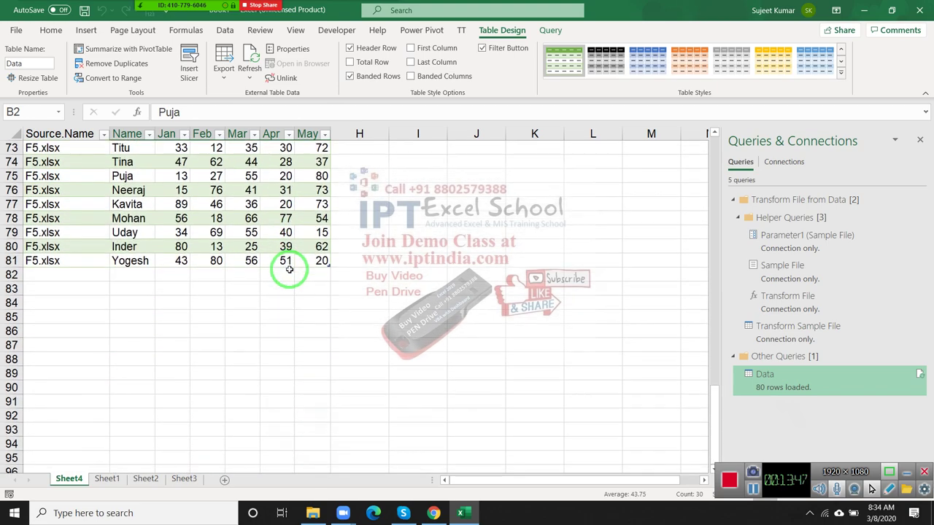
{"action": "scroll", "coordinate": [289, 270], "scroll_direction": "up", "scroll_amount": 2}
{"action": "scroll", "coordinate": [289, 269], "scroll_direction": "up", "scroll_amount": 3}
{"action": "scroll", "coordinate": [289, 266], "scroll_direction": "up", "scroll_amount": 1}
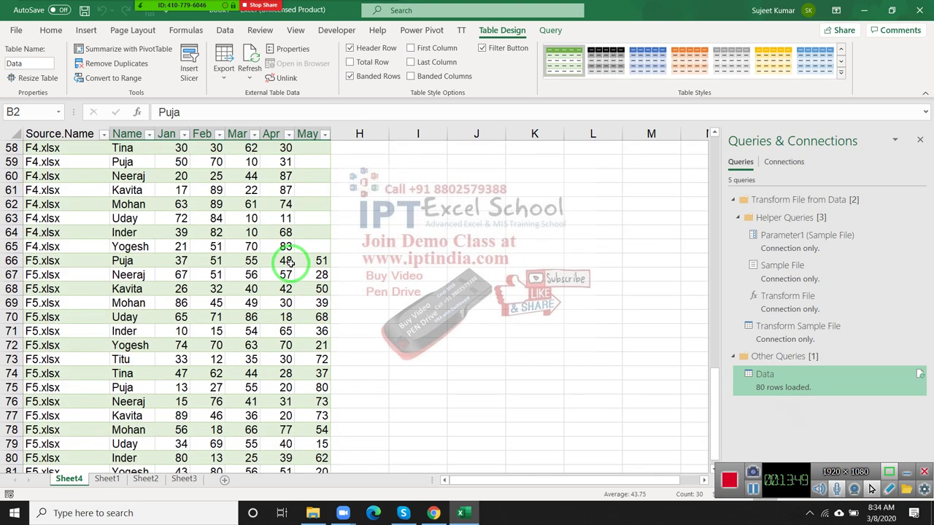
{"action": "scroll", "coordinate": [290, 260], "scroll_direction": "up", "scroll_amount": 7}
{"action": "scroll", "coordinate": [292, 256], "scroll_direction": "up", "scroll_amount": 1}
{"action": "scroll", "coordinate": [294, 256], "scroll_direction": "up", "scroll_amount": 7}
{"action": "scroll", "coordinate": [294, 255], "scroll_direction": "up", "scroll_amount": 1}
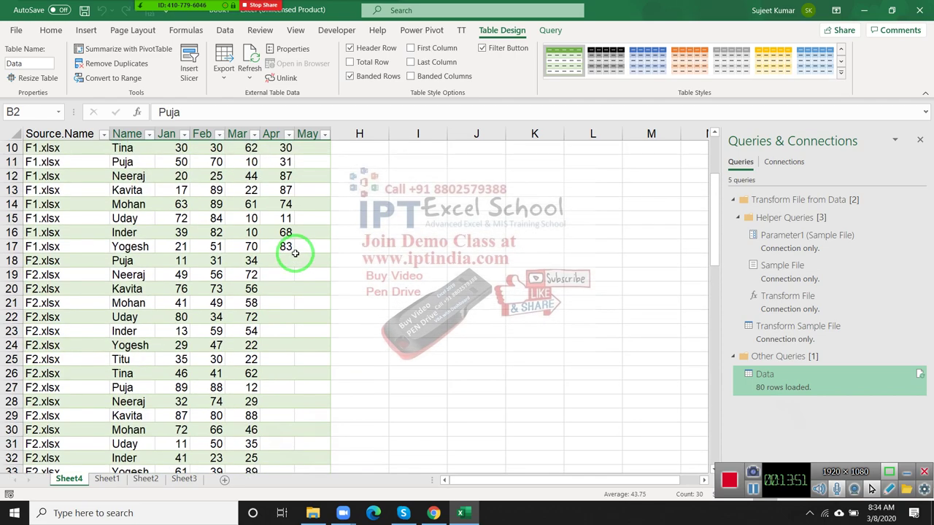
{"action": "scroll", "coordinate": [295, 252], "scroll_direction": "up", "scroll_amount": 2}
{"action": "scroll", "coordinate": [295, 252], "scroll_direction": "up", "scroll_amount": 2}
{"action": "left_click", "coordinate": [282, 259]}
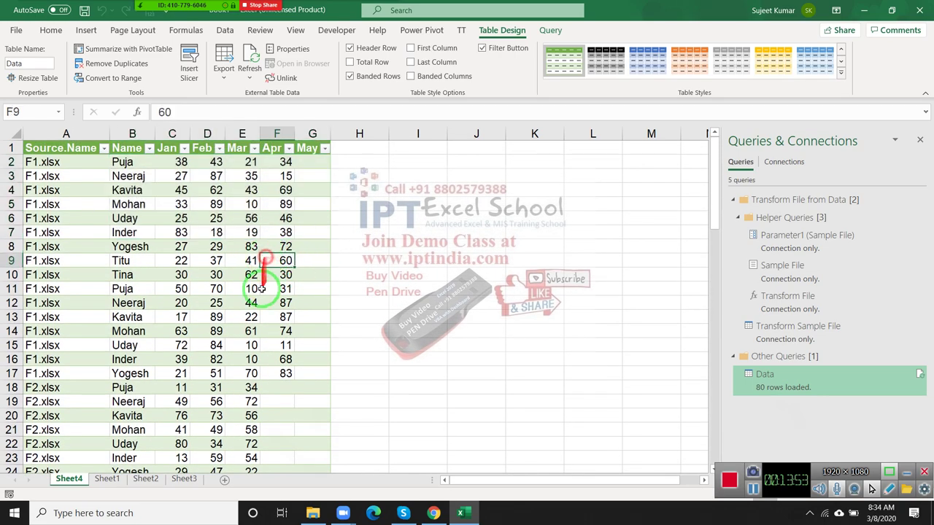
{"action": "left_click", "coordinate": [270, 302]}
{"action": "left_click", "coordinate": [218, 329]}
{"action": "scroll", "coordinate": [212, 332], "scroll_direction": "down", "scroll_amount": 2}
{"action": "scroll", "coordinate": [214, 325], "scroll_direction": "down", "scroll_amount": 6}
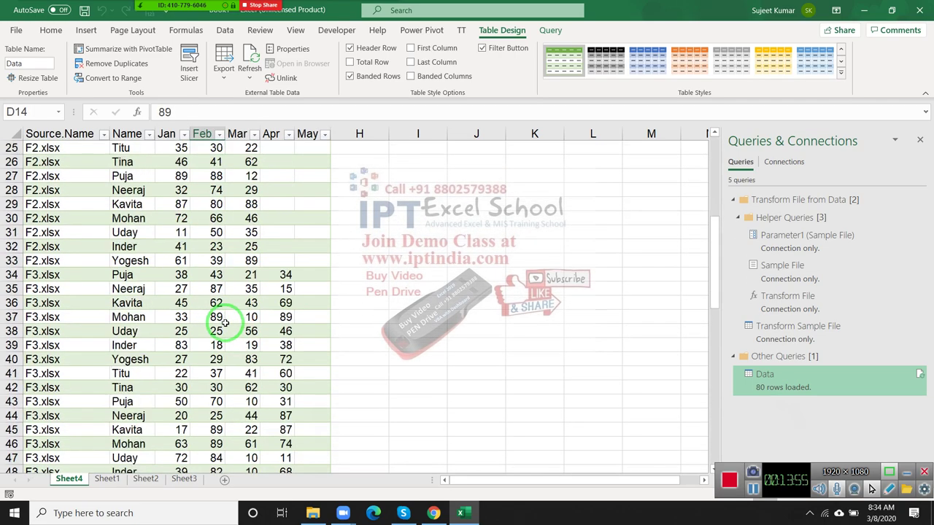
{"action": "scroll", "coordinate": [226, 319], "scroll_direction": "down", "scroll_amount": 6}
{"action": "scroll", "coordinate": [223, 313], "scroll_direction": "down", "scroll_amount": 4}
{"action": "scroll", "coordinate": [225, 306], "scroll_direction": "up", "scroll_amount": 3}
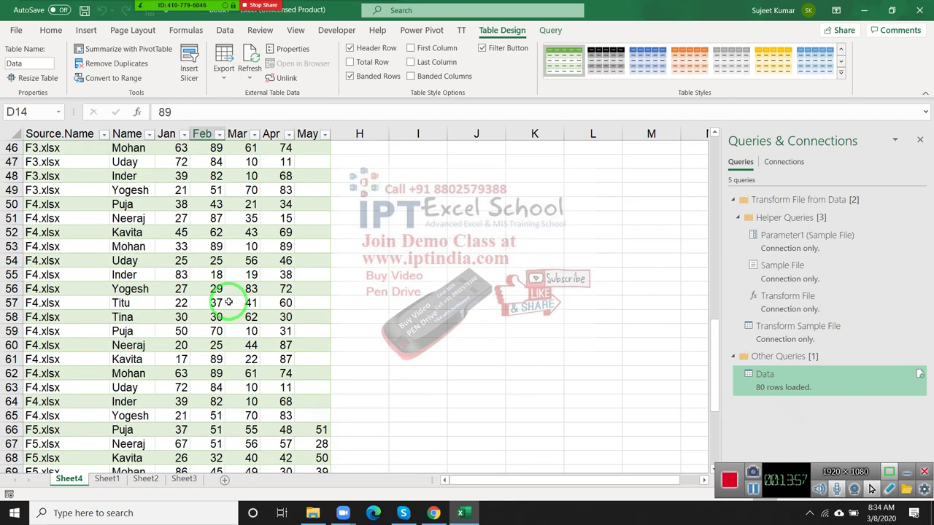
{"action": "scroll", "coordinate": [229, 302], "scroll_direction": "down", "scroll_amount": 4}
{"action": "scroll", "coordinate": [229, 301], "scroll_direction": "down", "scroll_amount": 5}
{"action": "scroll", "coordinate": [230, 298], "scroll_direction": "up", "scroll_amount": 6}
{"action": "scroll", "coordinate": [229, 296], "scroll_direction": "up", "scroll_amount": 11}
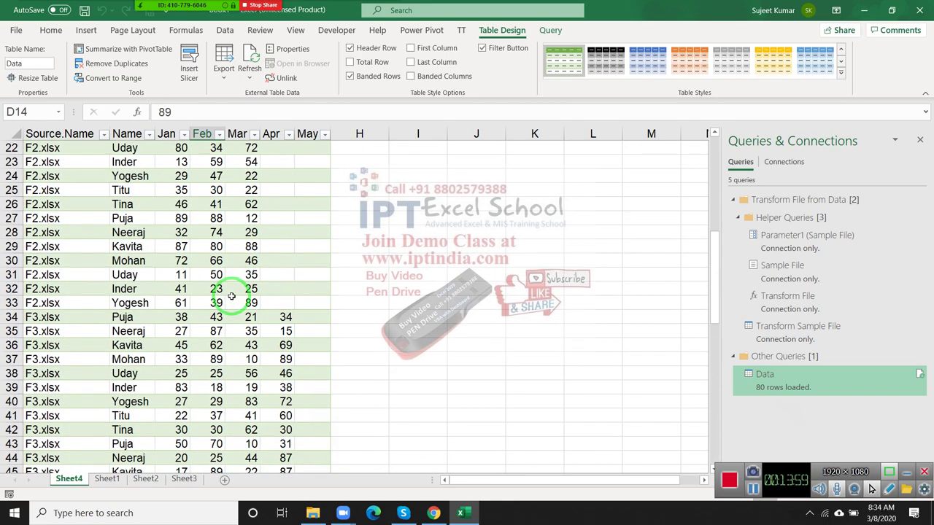
{"action": "scroll", "coordinate": [231, 295], "scroll_direction": "up", "scroll_amount": 5}
{"action": "scroll", "coordinate": [231, 296], "scroll_direction": "up", "scroll_amount": 2}
{"action": "mouse_move", "coordinate": [186, 6]}
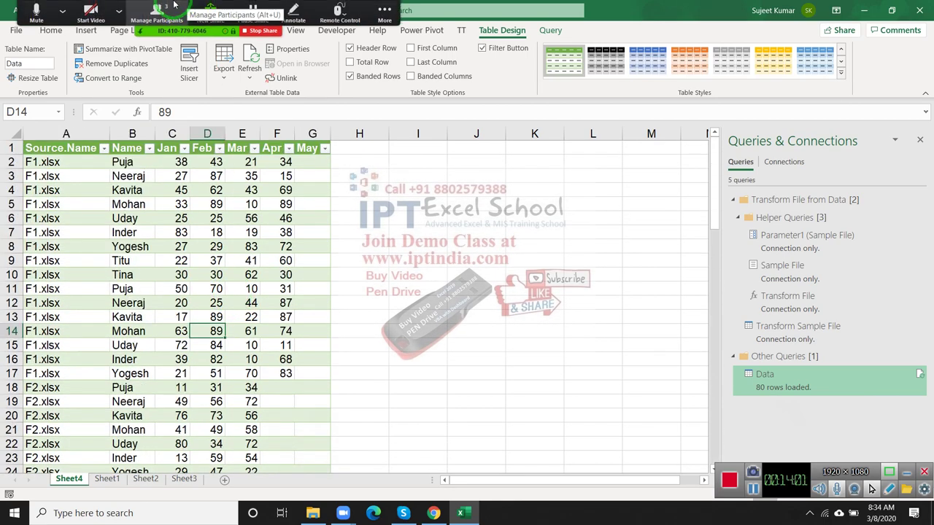
{"action": "left_click", "coordinate": [157, 11]}
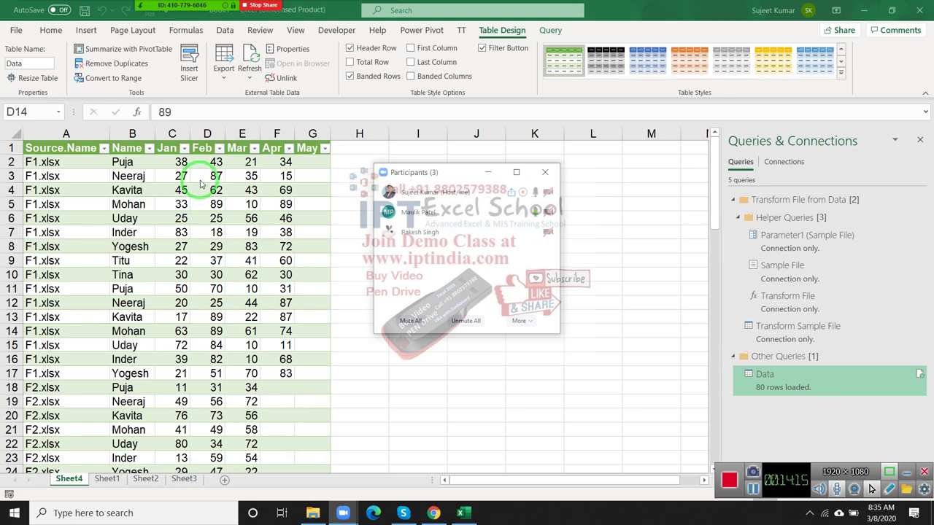
{"action": "scroll", "coordinate": [219, 208], "scroll_direction": "down", "scroll_amount": 1}
{"action": "scroll", "coordinate": [250, 260], "scroll_direction": "down", "scroll_amount": 2}
{"action": "scroll", "coordinate": [261, 219], "scroll_direction": "up", "scroll_amount": 3}
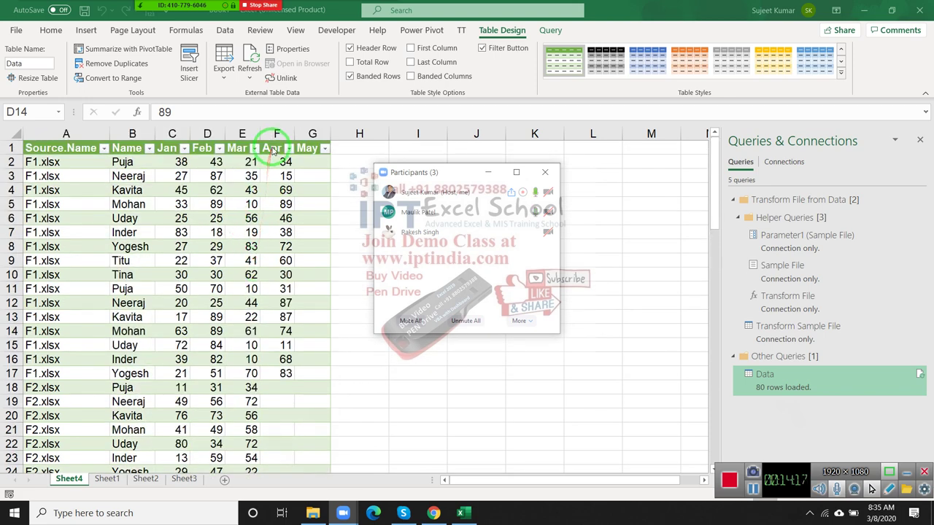
{"action": "scroll", "coordinate": [276, 254], "scroll_direction": "down", "scroll_amount": 3}
{"action": "scroll", "coordinate": [271, 241], "scroll_direction": "down", "scroll_amount": 2}
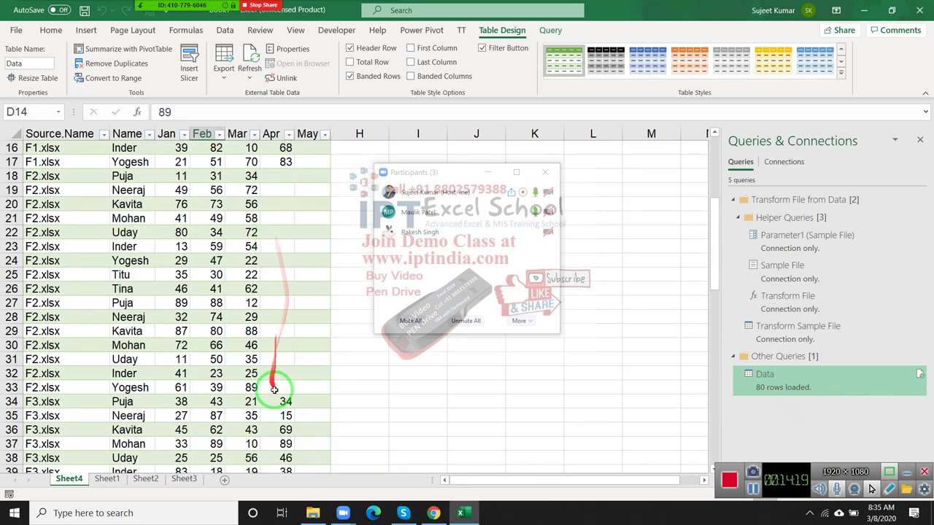
{"action": "left_click_drag", "start_coordinate": [281, 387], "coordinate": [289, 178]}
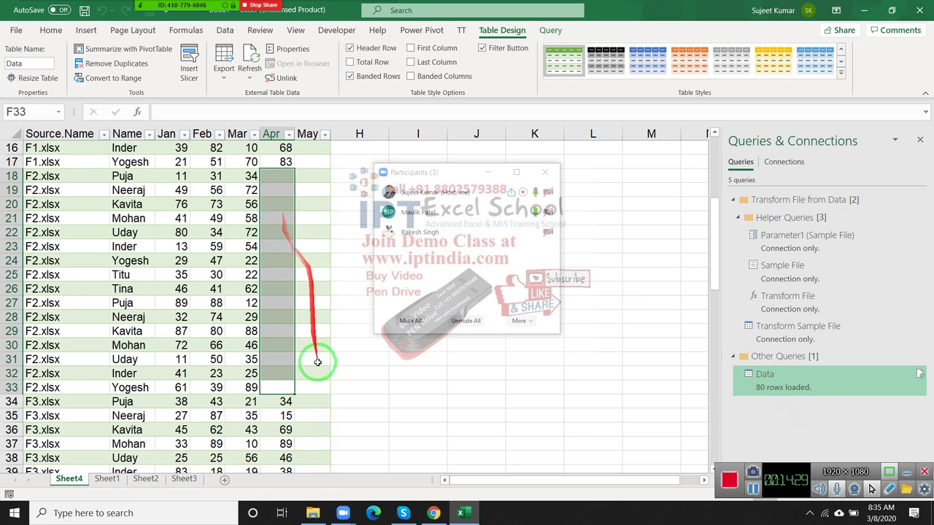
{"action": "scroll", "coordinate": [313, 285], "scroll_direction": "up", "scroll_amount": 1}
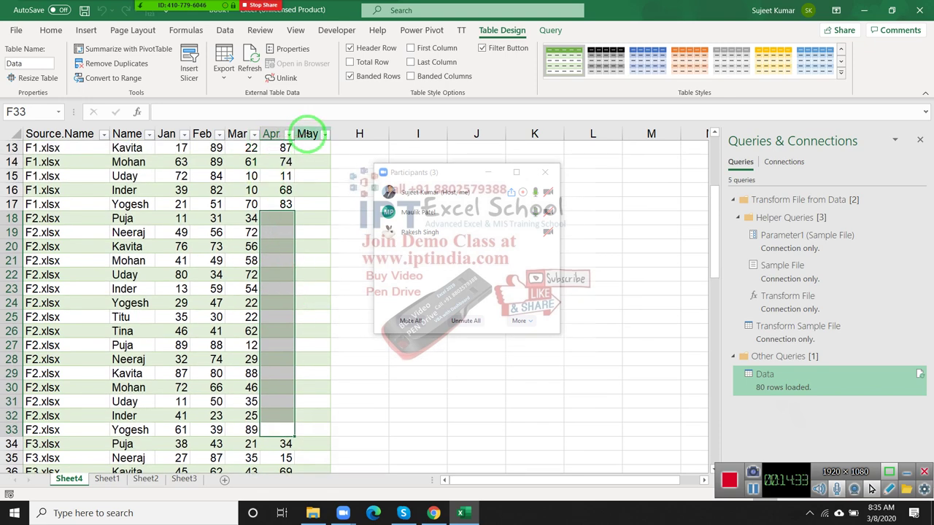
{"action": "left_click_drag", "start_coordinate": [307, 134], "coordinate": [104, 211]}
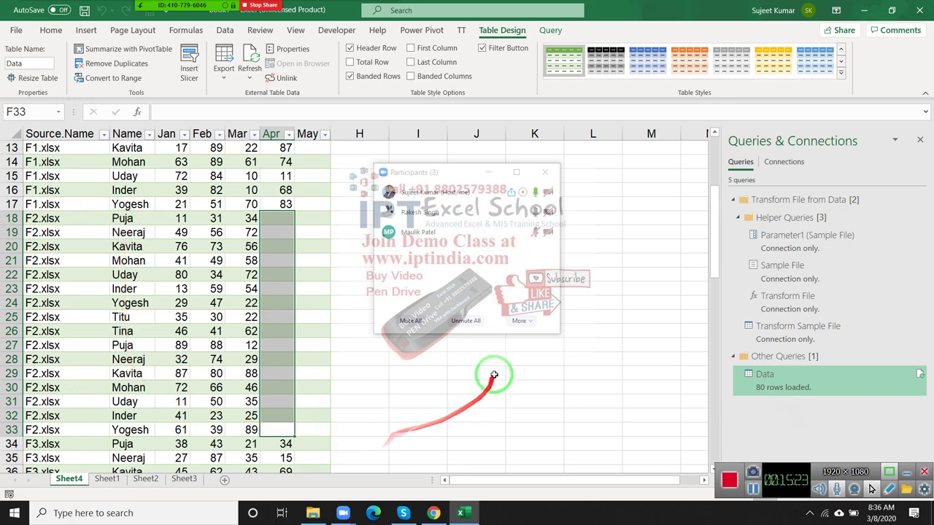
{"action": "left_click", "coordinate": [548, 172]}
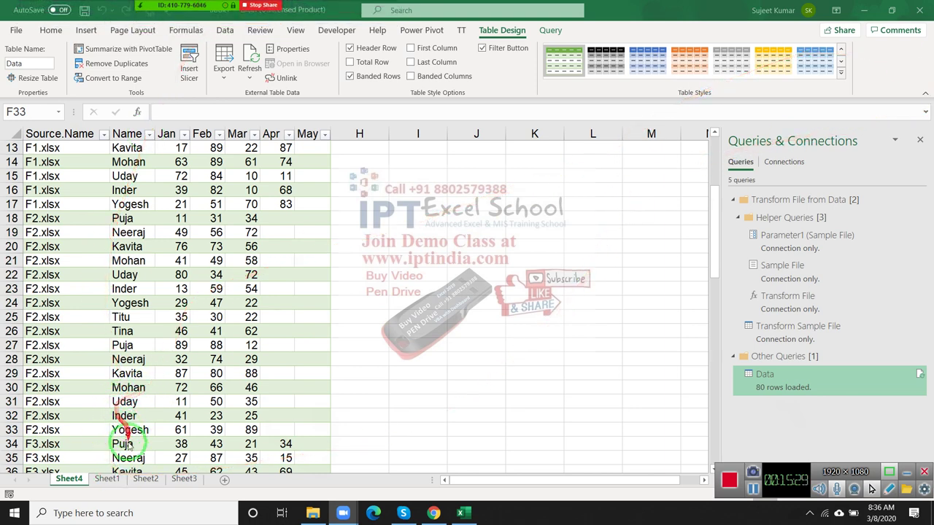
On Sheet1, choose Data > Get Data > From File > From Workbook.
{"action": "left_click", "coordinate": [110, 479]}
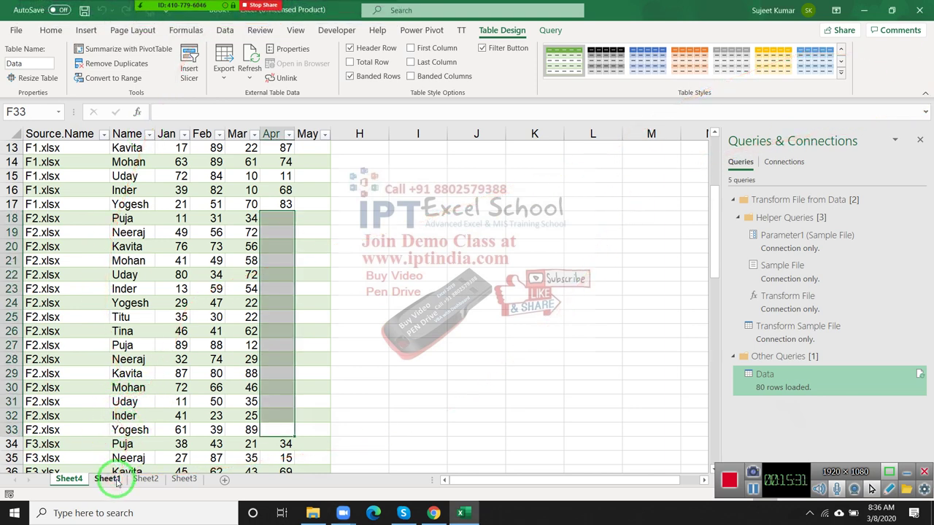
{"action": "left_click", "coordinate": [94, 34]}
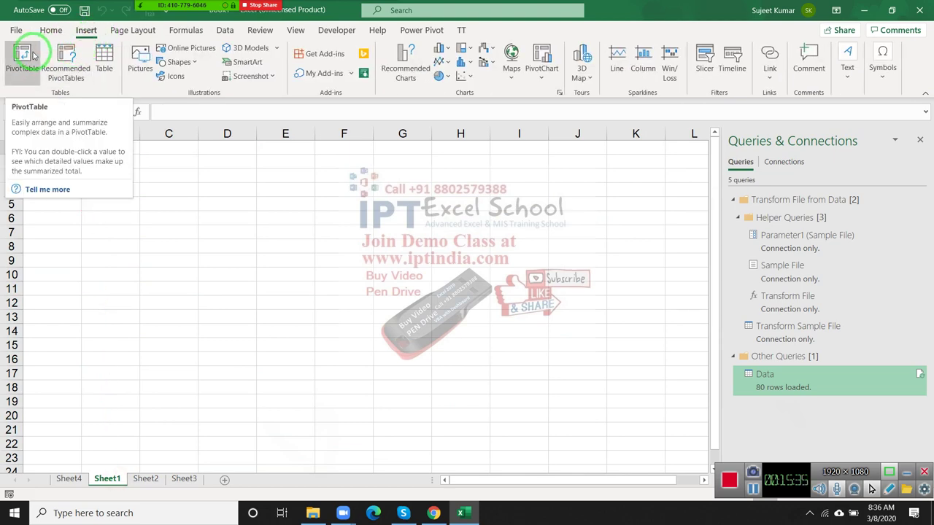
{"action": "left_click", "coordinate": [235, 36]}
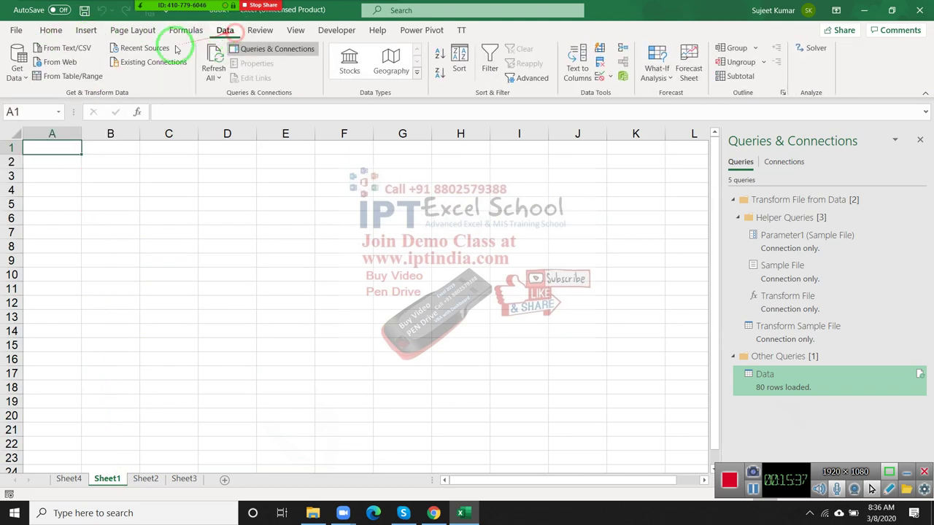
{"action": "left_click", "coordinate": [16, 64]}
{"action": "left_click", "coordinate": [44, 106]}
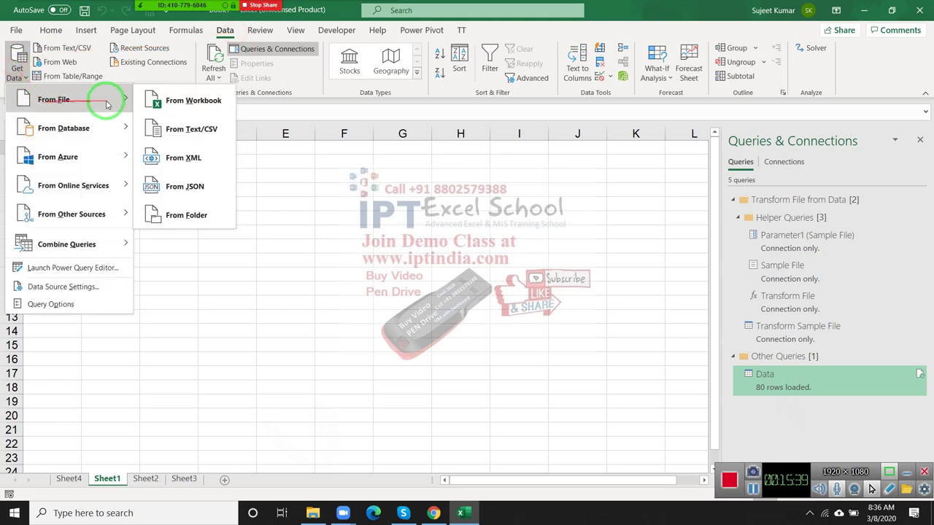
{"action": "left_click", "coordinate": [178, 135]}
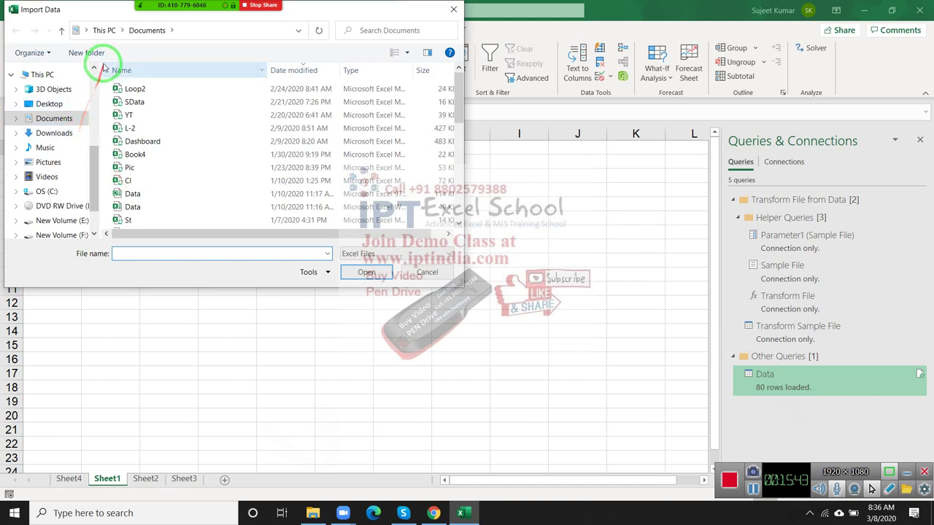
Browse to Desktop\MF\Data and import the F5 workbook.
{"action": "left_click", "coordinate": [51, 107]}
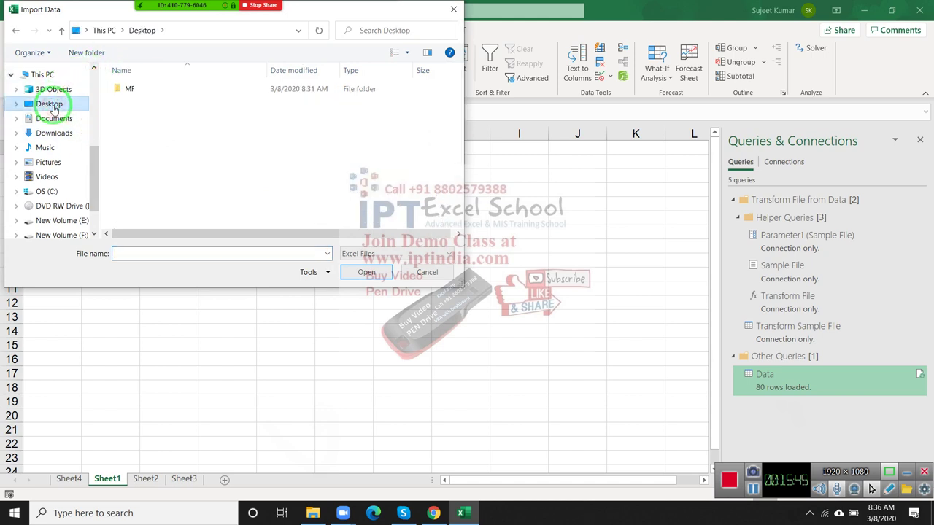
{"action": "double_click", "coordinate": [117, 89]}
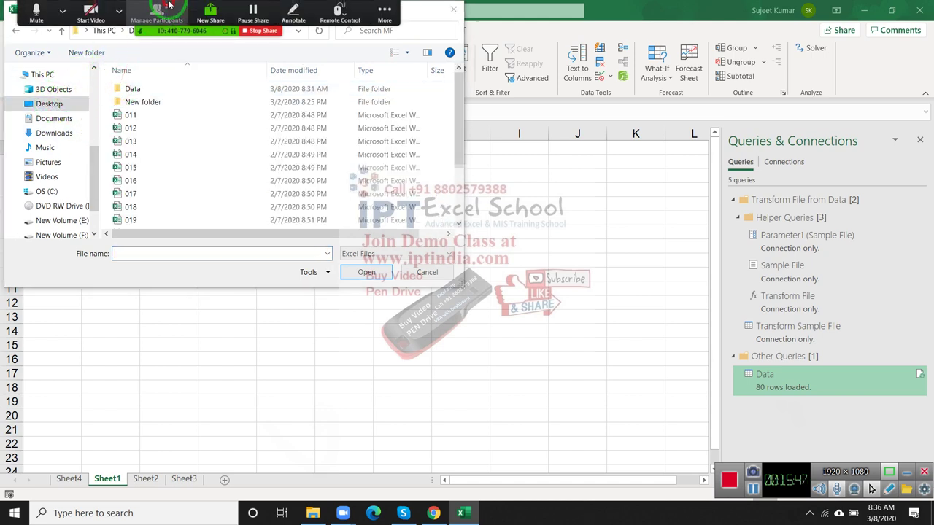
{"action": "left_click", "coordinate": [186, 6]}
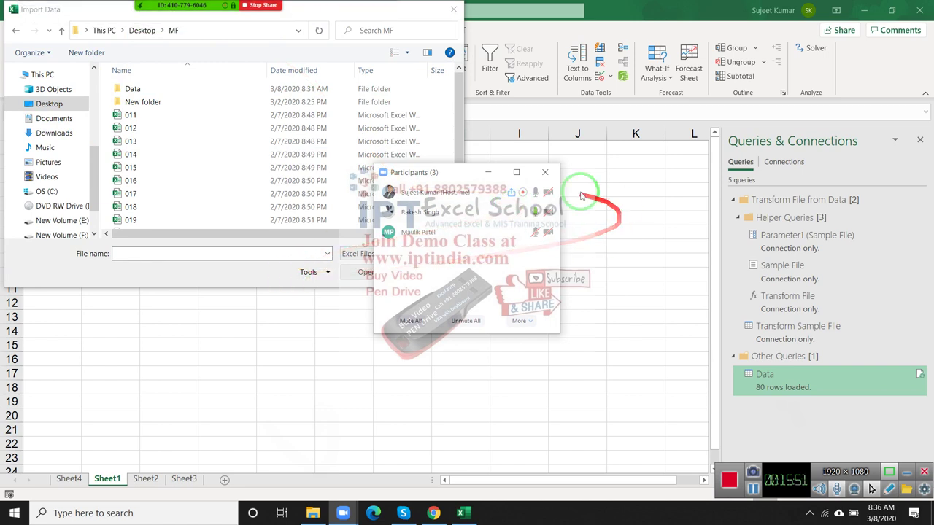
{"action": "left_click", "coordinate": [548, 181]}
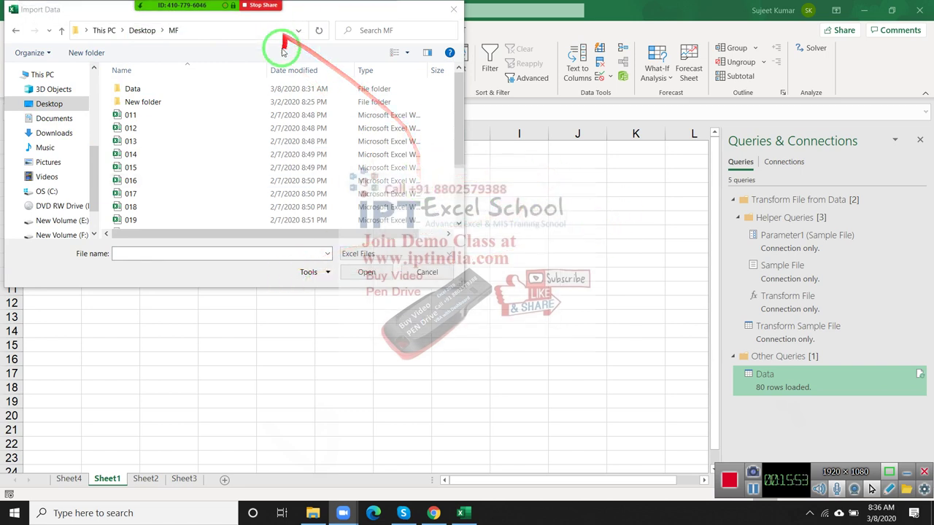
{"action": "left_click", "coordinate": [271, 89]}
{"action": "double_click", "coordinate": [272, 90]}
{"action": "left_click", "coordinate": [199, 140]}
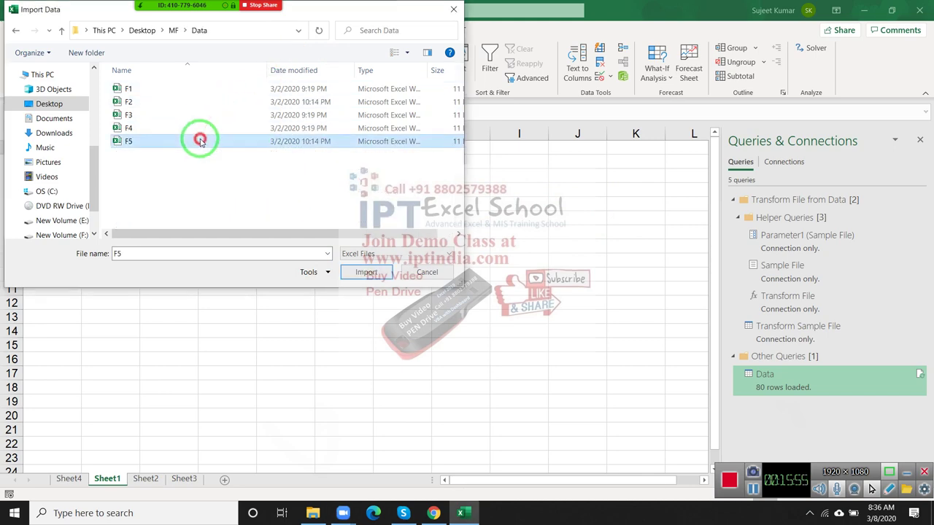
{"action": "left_click", "coordinate": [367, 272]}
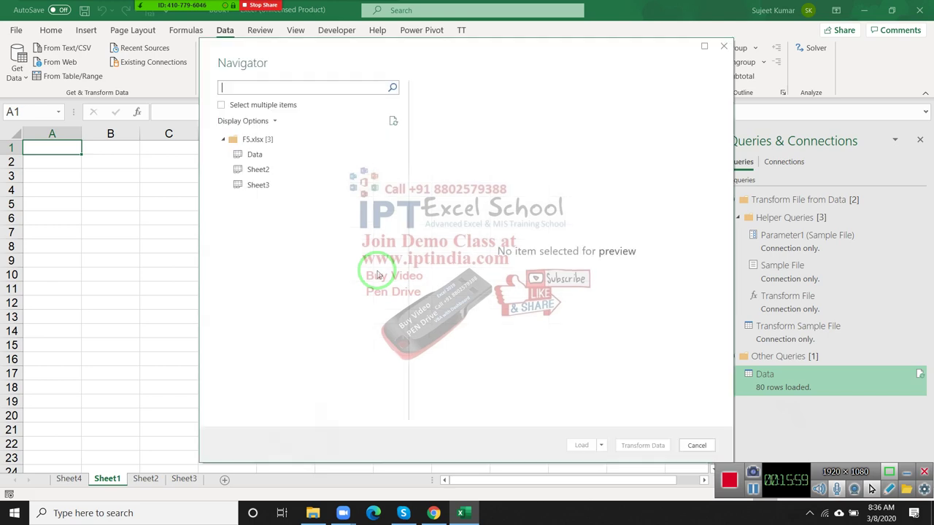
Select F5.xlsx's Data sheet in the Navigator and open it with Transform Data.
{"action": "left_click", "coordinate": [252, 154]}
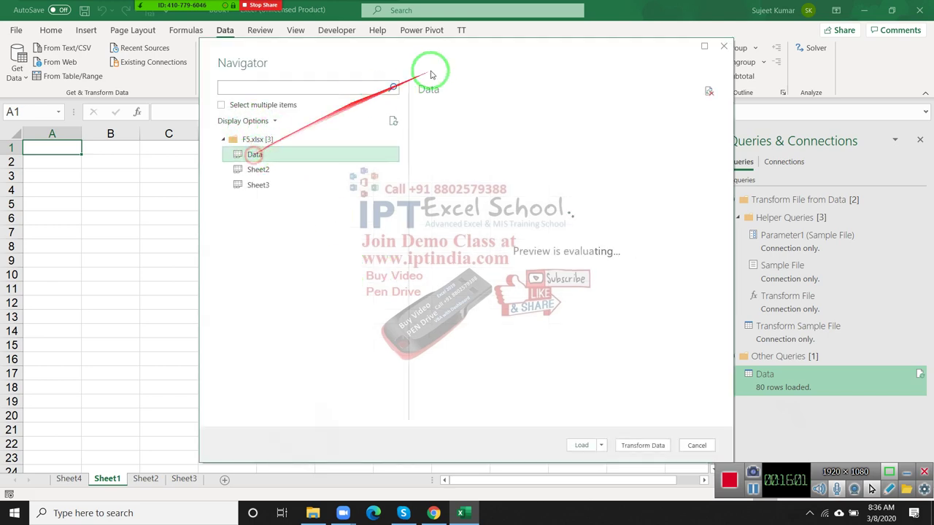
{"action": "left_click_drag", "start_coordinate": [557, 48], "coordinate": [439, 46]}
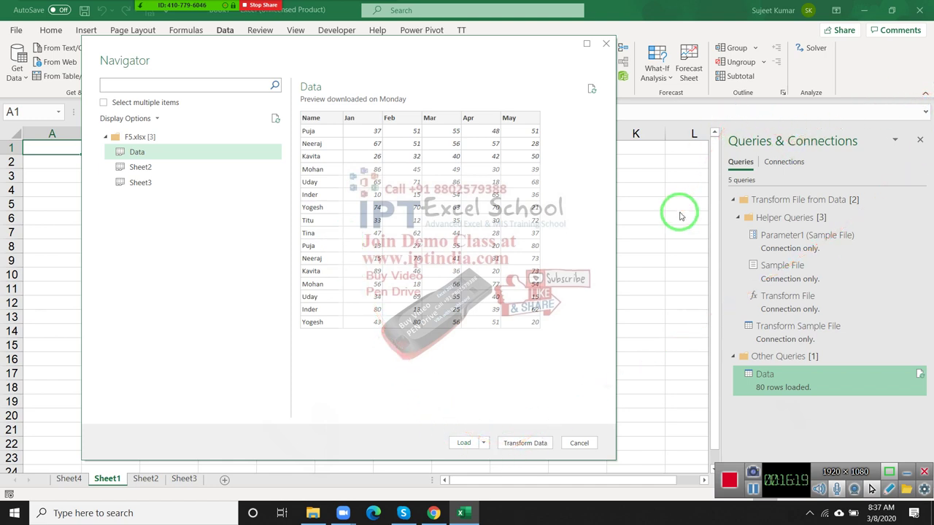
{"action": "left_click", "coordinate": [483, 443]}
{"action": "left_click", "coordinate": [500, 412]}
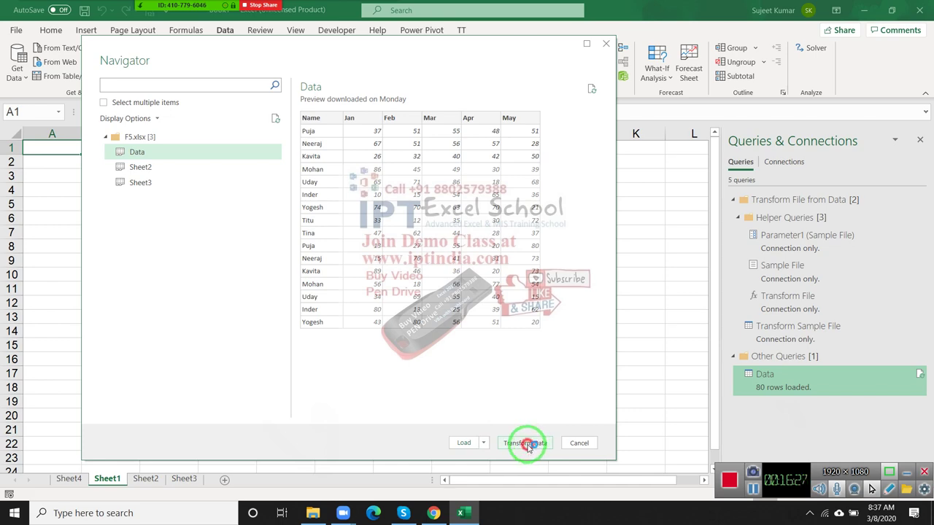
{"action": "left_click", "coordinate": [527, 447]}
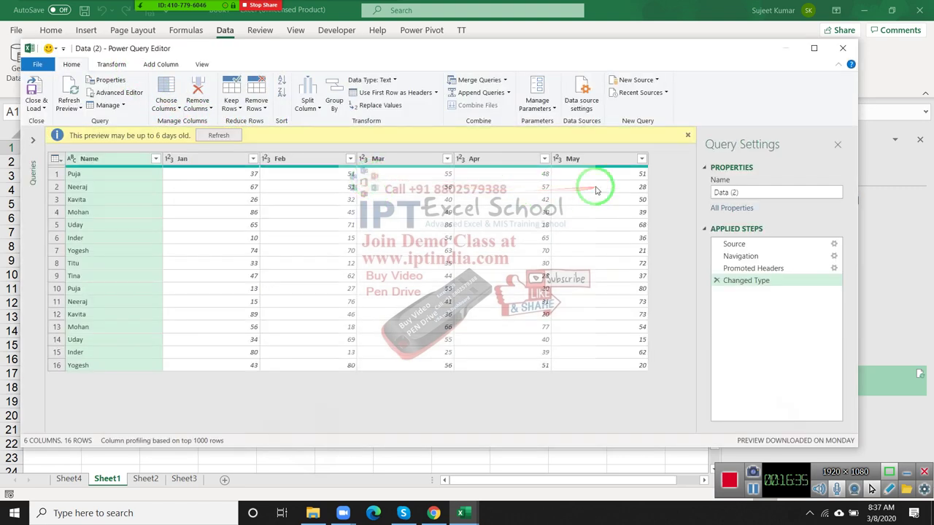
Check values in the Data (2) preview and start a new Custom Column.
{"action": "left_click", "coordinate": [318, 215]}
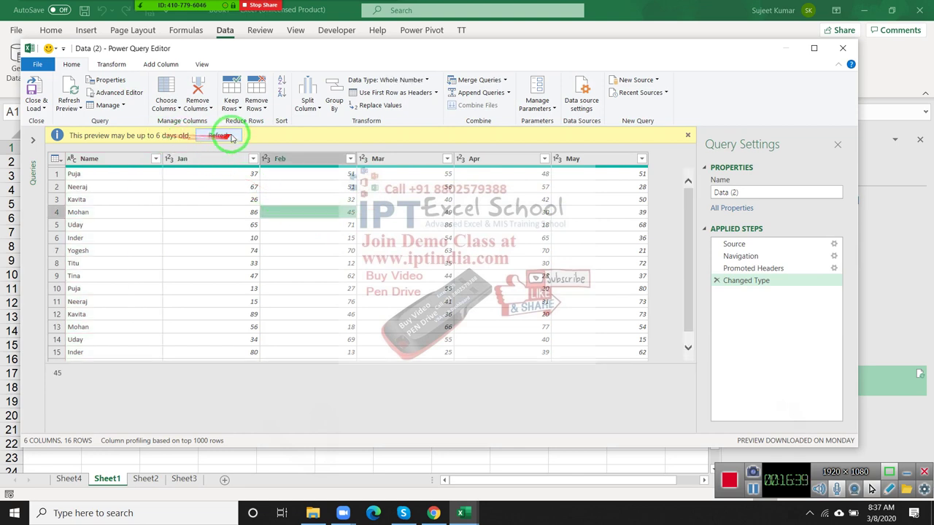
{"action": "left_click", "coordinate": [687, 135]}
{"action": "left_click_drag", "start_coordinate": [687, 137], "coordinate": [556, 212]}
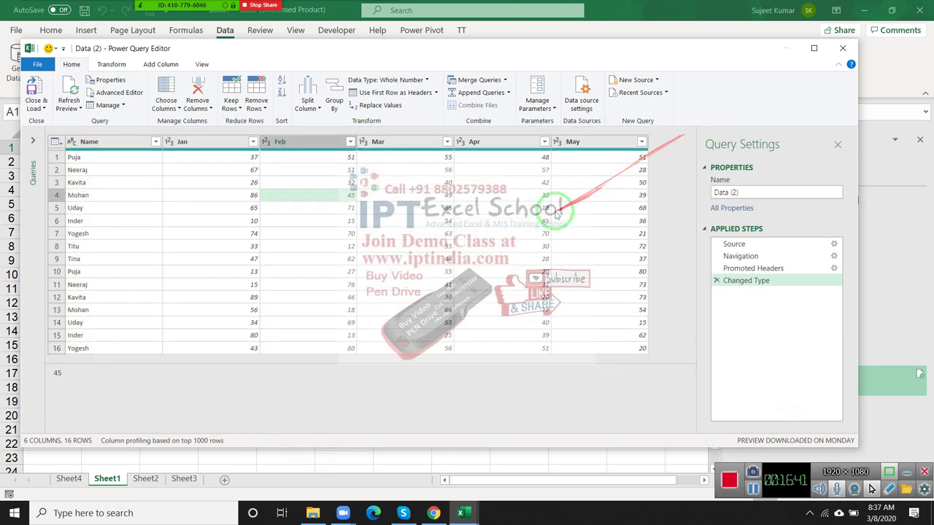
{"action": "left_click", "coordinate": [555, 212]}
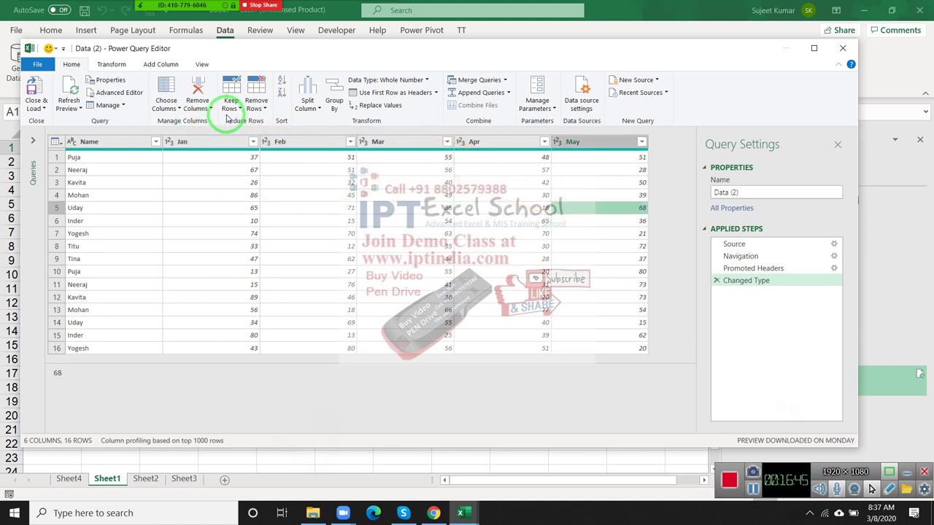
{"action": "left_click", "coordinate": [162, 65]}
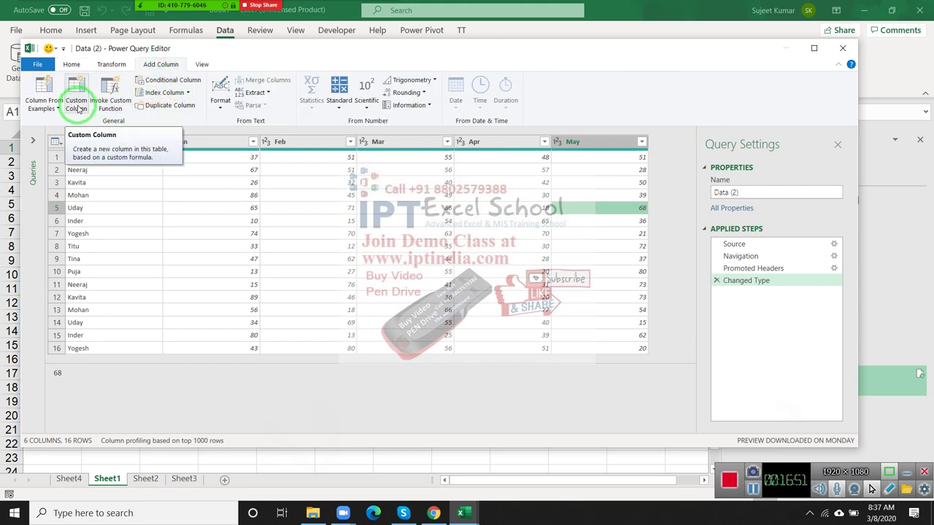
{"action": "left_click", "coordinate": [78, 108]}
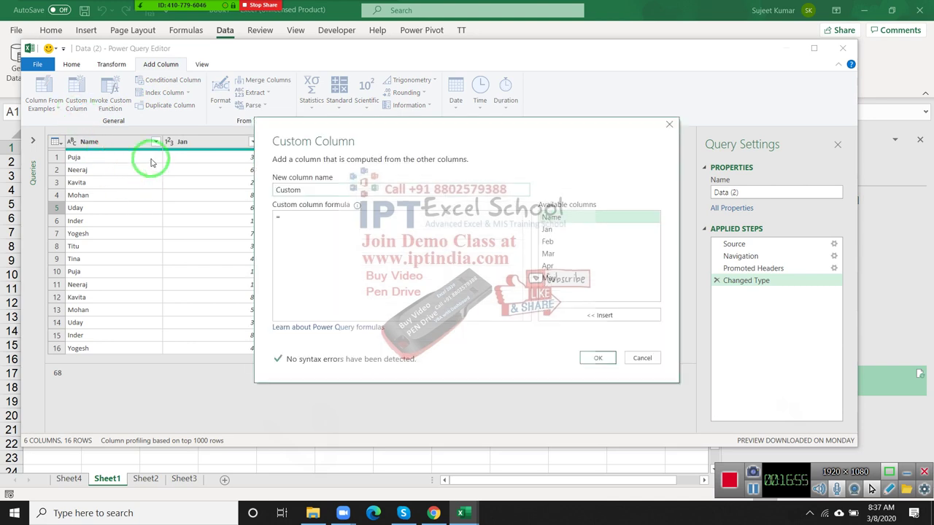
Create column Total with the formula [Jan]+[Feb]+[Mar]+[Apr]+[May].
{"action": "double_click", "coordinate": [292, 193]}
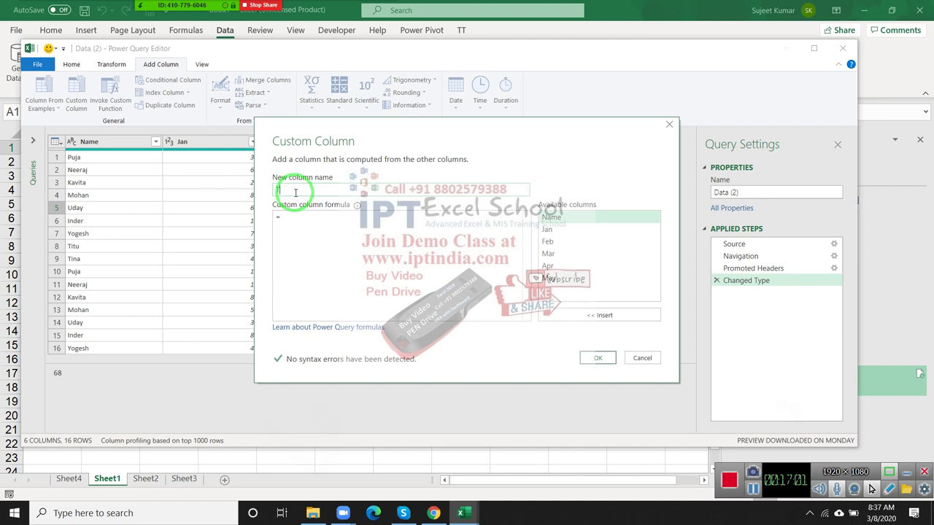
{"action": "type", "text": "Total"}
{"action": "key", "text": "Tab"}
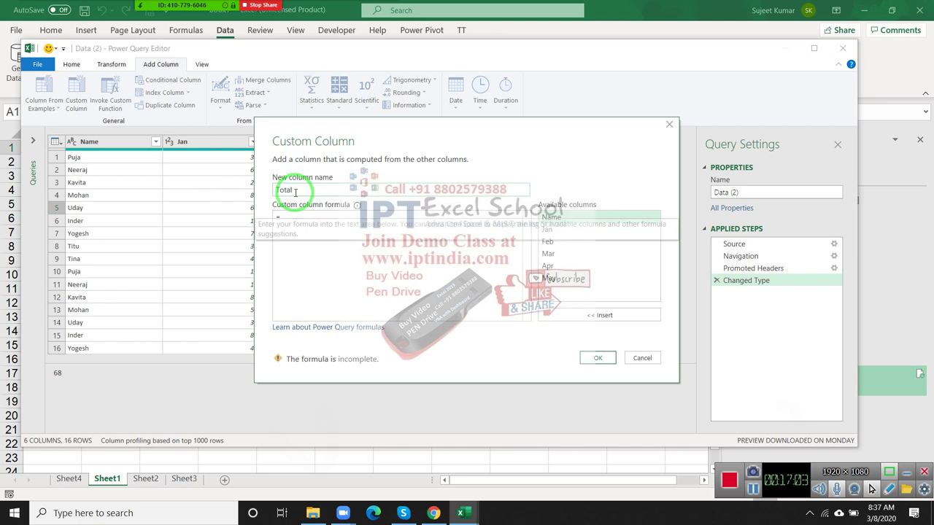
{"action": "left_click", "coordinate": [308, 246]}
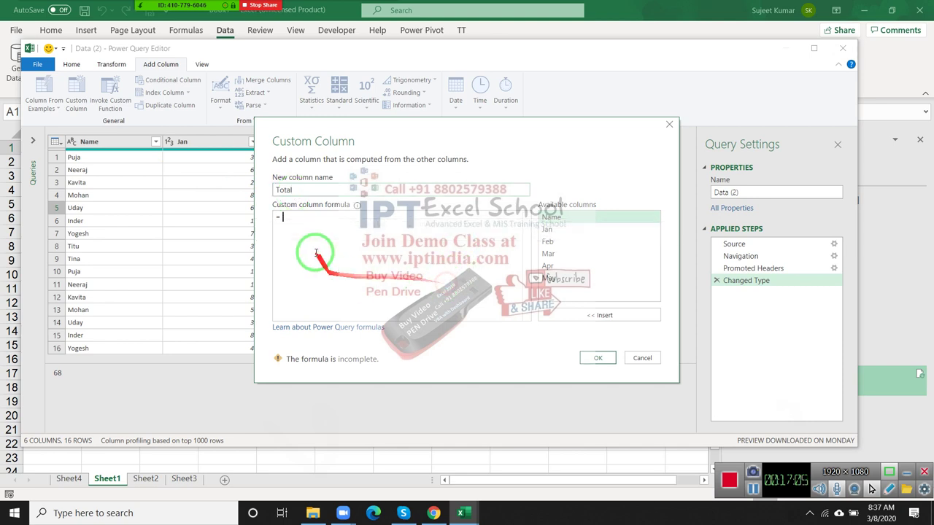
{"action": "double_click", "coordinate": [548, 230]}
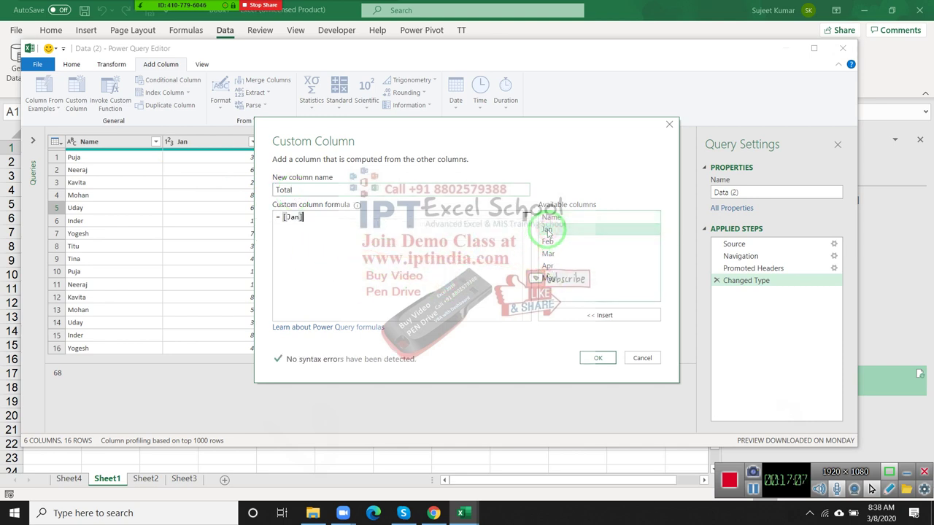
{"action": "type", "text": "+"}
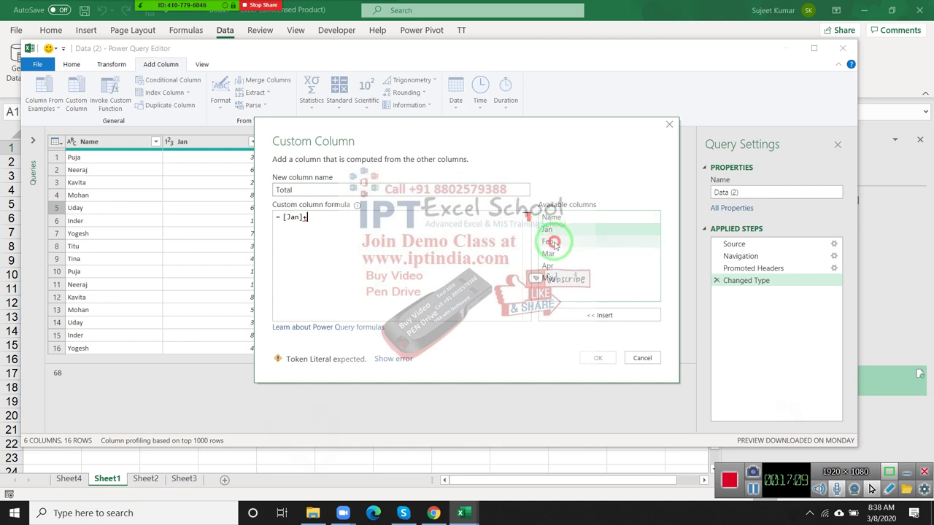
{"action": "double_click", "coordinate": [553, 243]}
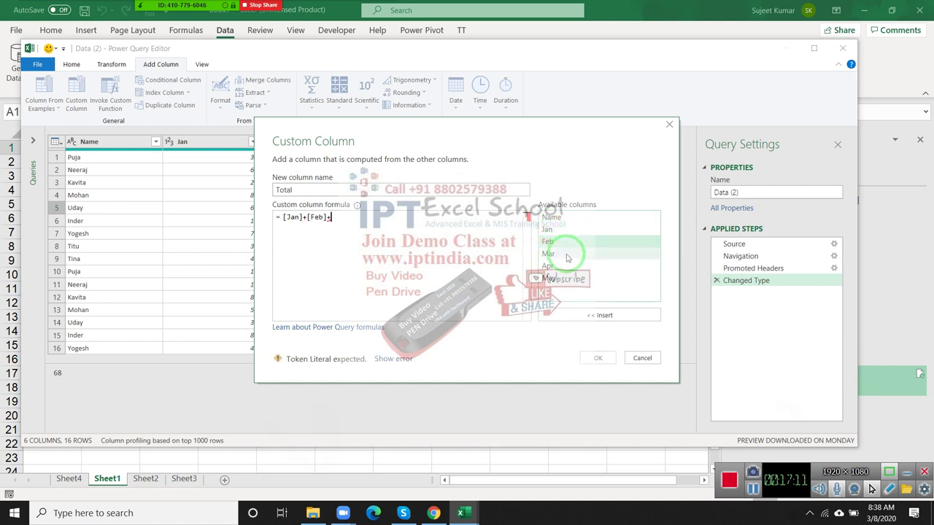
{"action": "double_click", "coordinate": [549, 254]}
{"action": "type", "text": "+"}
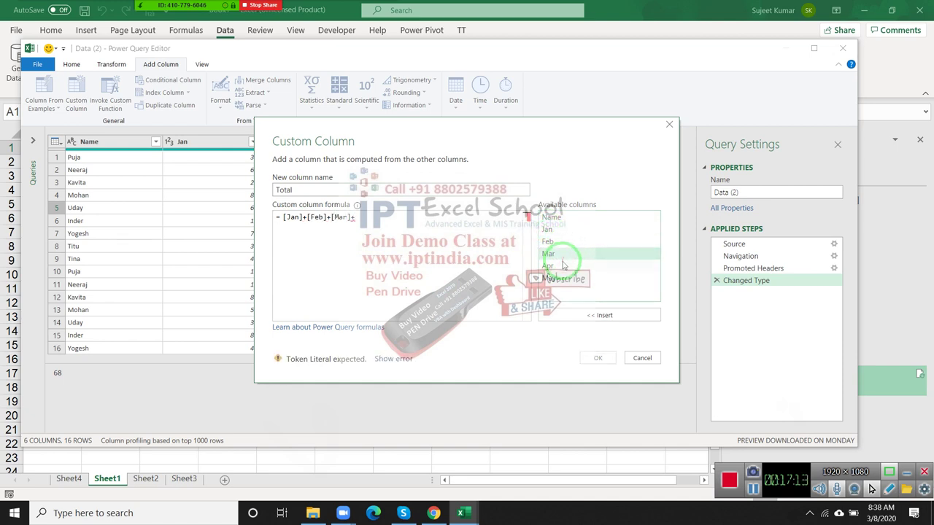
{"action": "double_click", "coordinate": [561, 266]}
{"action": "type", "text": "+"}
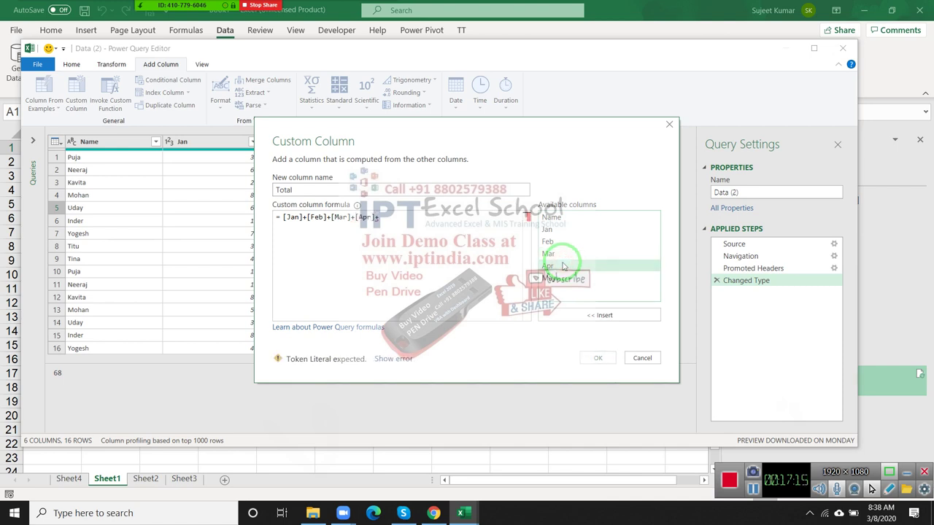
{"action": "double_click", "coordinate": [562, 278]}
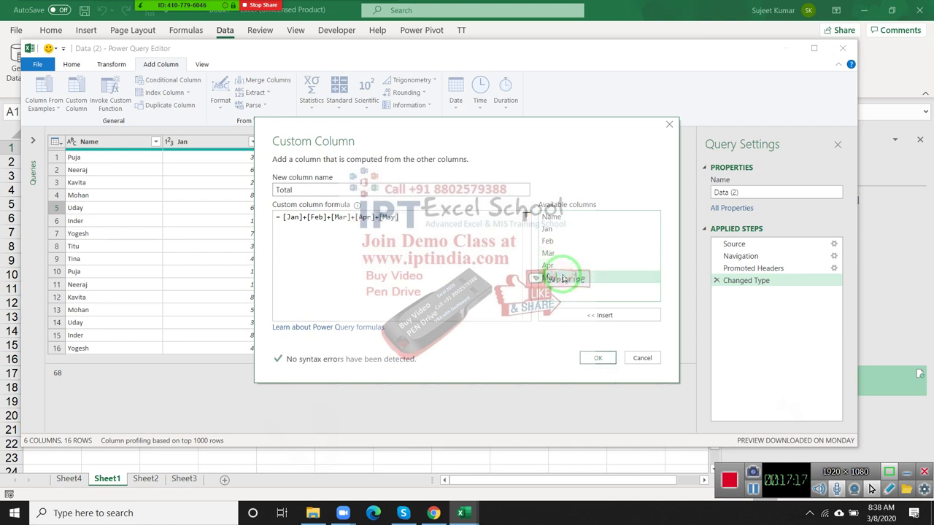
{"action": "left_click", "coordinate": [597, 359]}
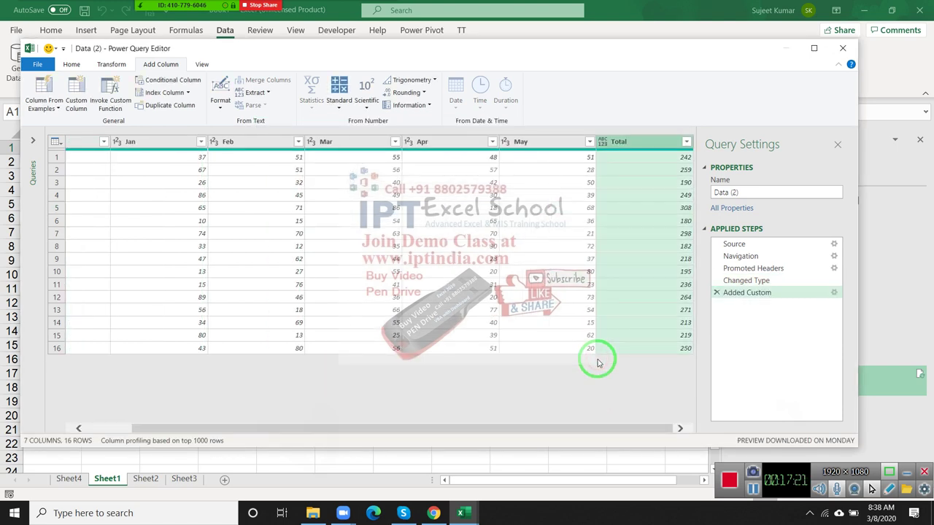
Close & Load the Data (2) query as a table on Sheet5.
{"action": "left_click_drag", "start_coordinate": [599, 363], "coordinate": [24, 139]}
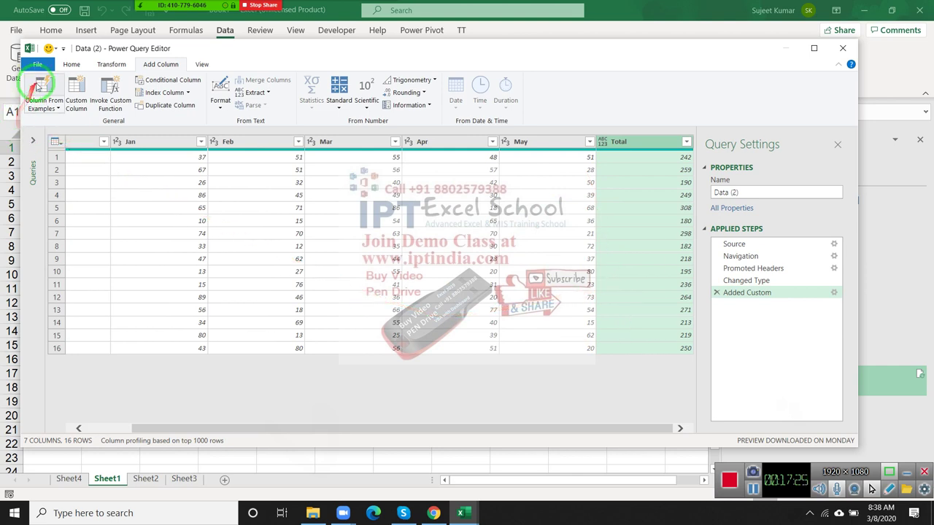
{"action": "left_click", "coordinate": [40, 65]}
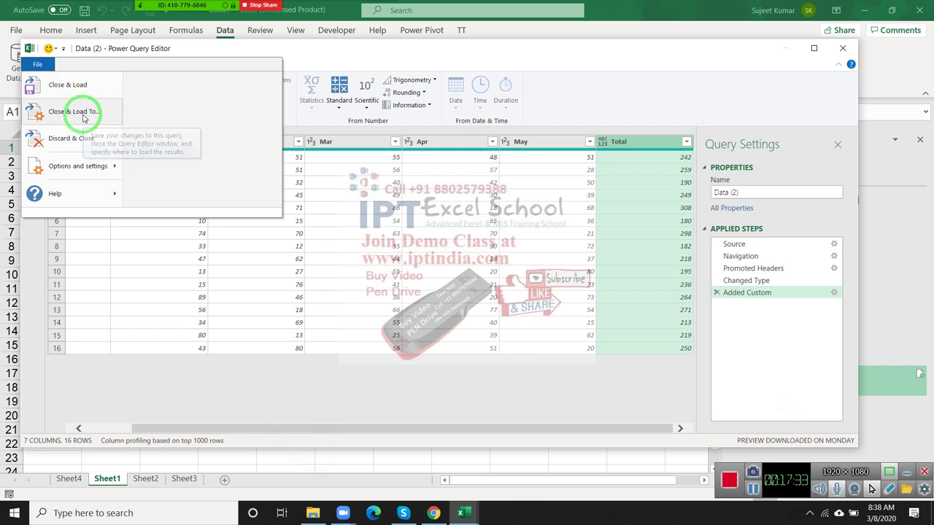
{"action": "left_click", "coordinate": [82, 93]}
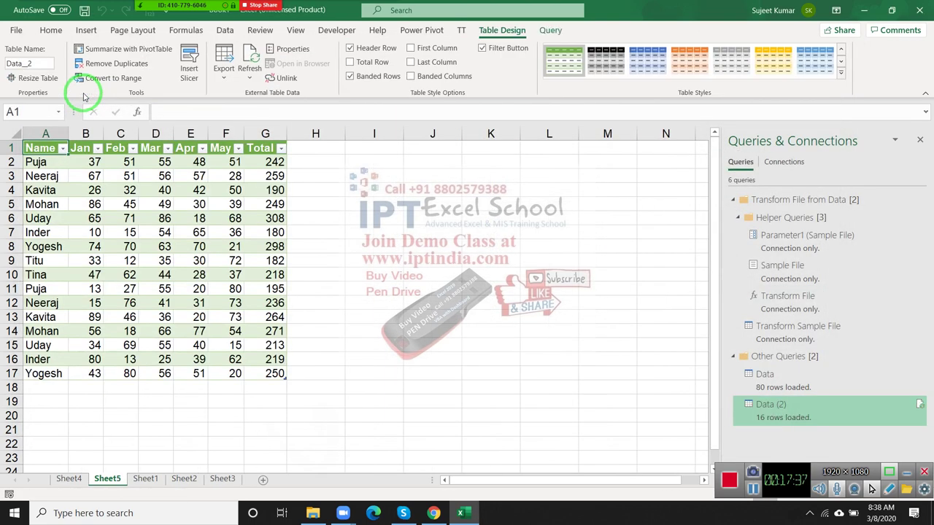
Check the Total column values, such as 190 in G4, then switch to Sheet1.
{"action": "left_click_drag", "start_coordinate": [265, 162], "coordinate": [269, 373]}
{"action": "left_click", "coordinate": [307, 155]}
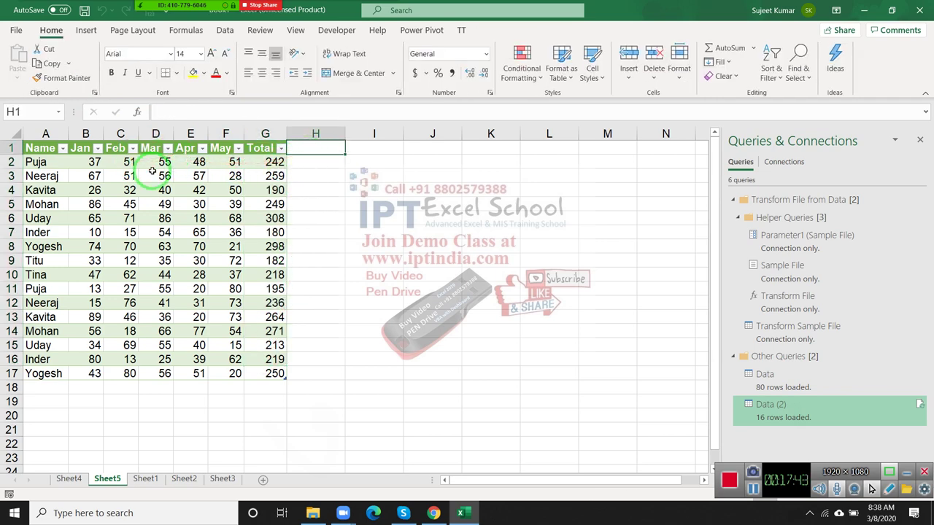
{"action": "left_click", "coordinate": [269, 190]}
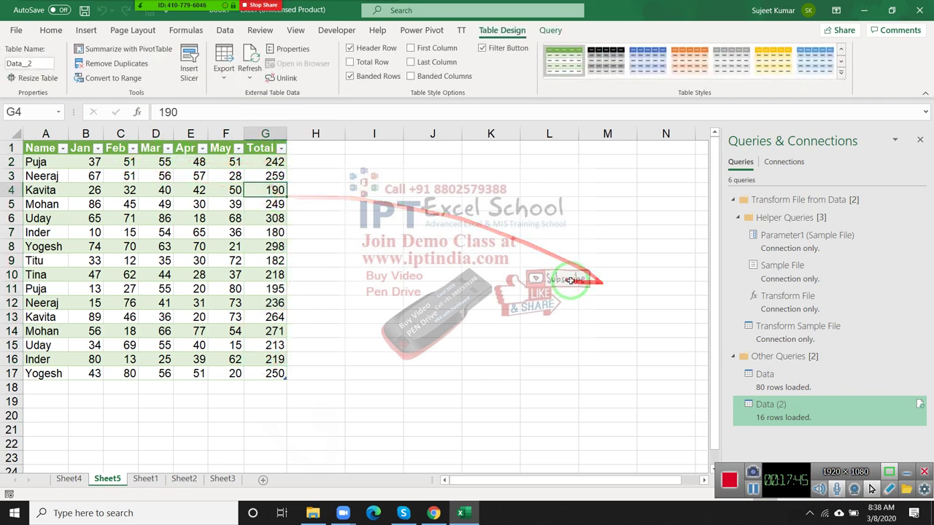
{"action": "left_click", "coordinate": [919, 140]}
{"action": "left_click", "coordinate": [308, 262]}
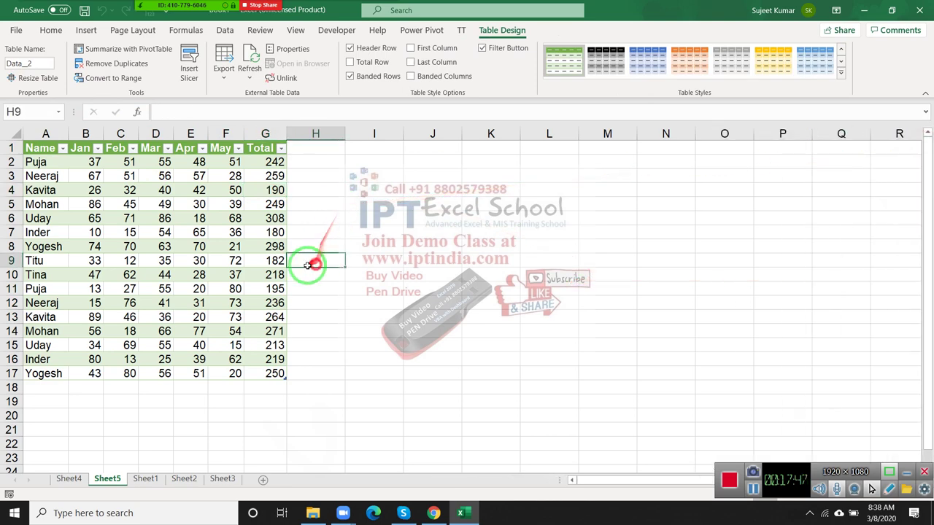
{"action": "left_click", "coordinate": [144, 481]}
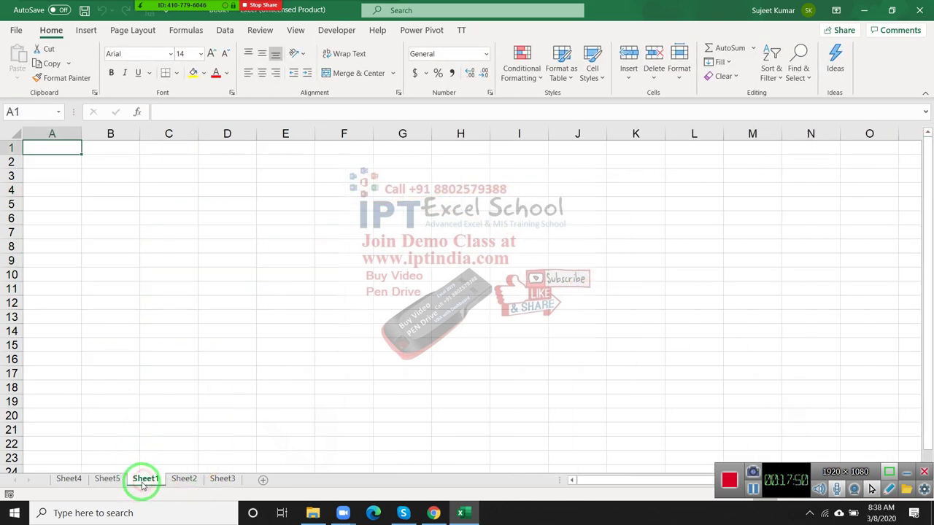
From Data > Queries & Connections, jump to Data (2)'s Name–Total table on Sheet5.
{"action": "left_click", "coordinate": [224, 31]}
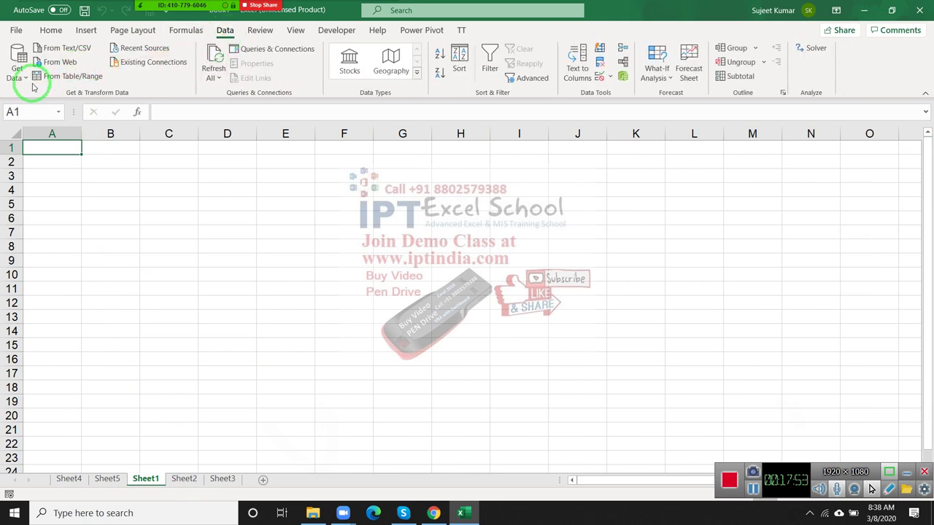
{"action": "left_click", "coordinate": [288, 48]}
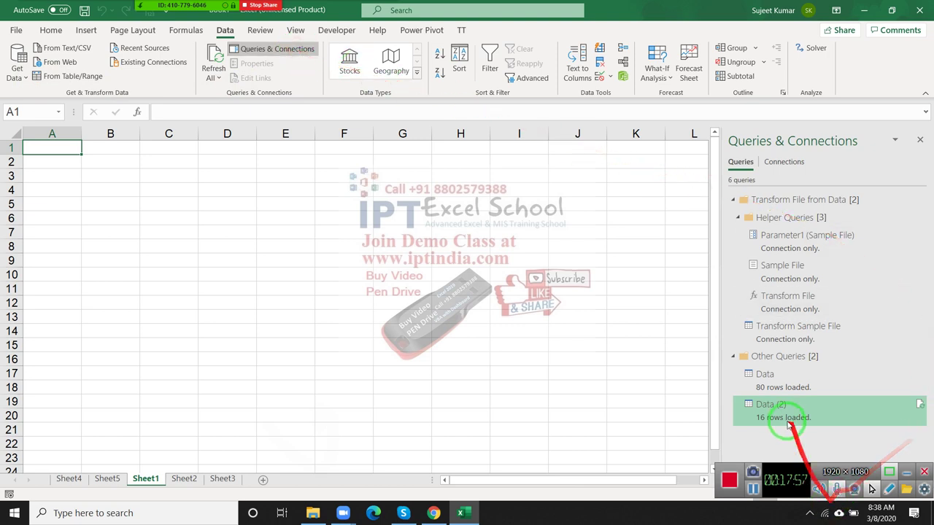
{"action": "mouse_move", "coordinate": [786, 422]}
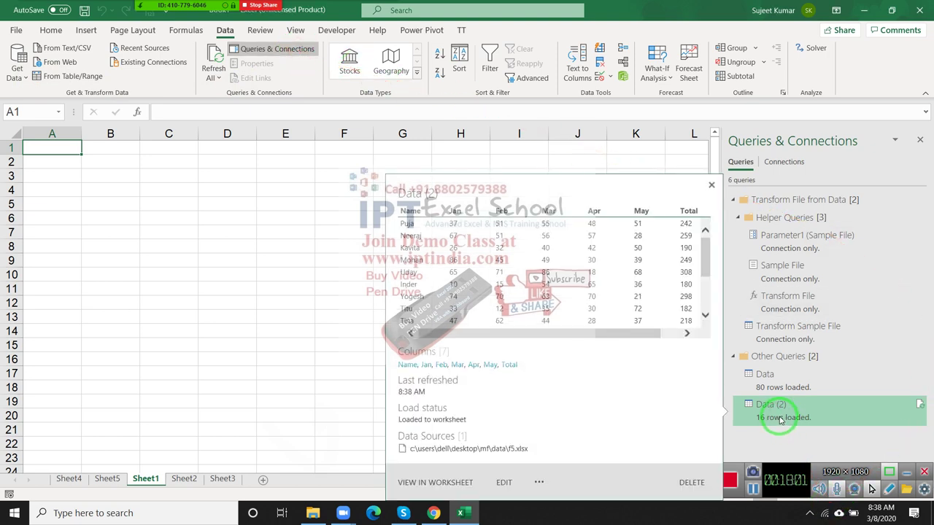
{"action": "left_click", "coordinate": [438, 483]}
{"action": "left_click_drag", "start_coordinate": [443, 479], "coordinate": [384, 382]}
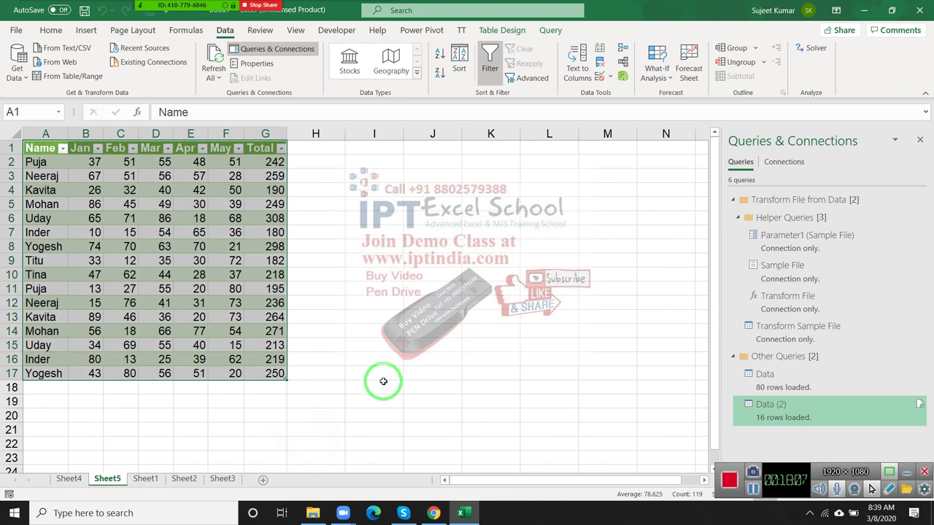
{"action": "left_click_drag", "start_coordinate": [383, 381], "coordinate": [327, 188]}
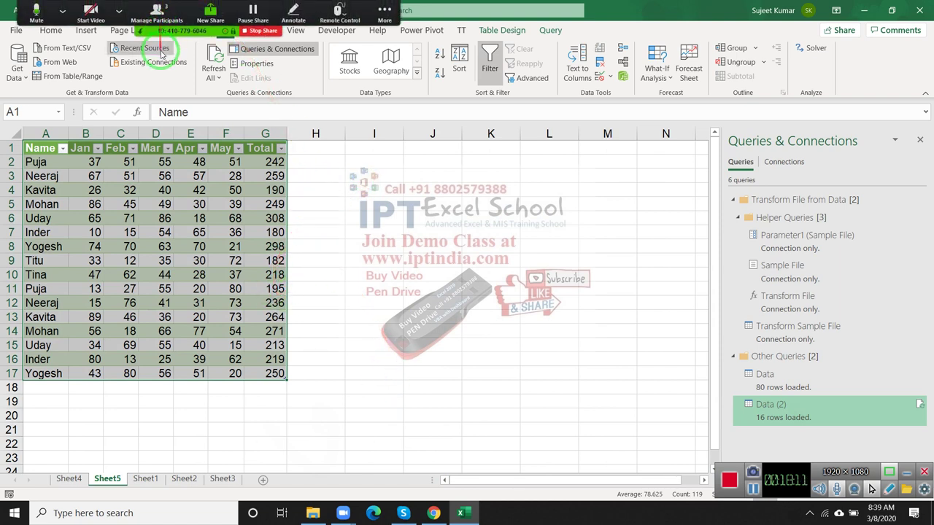
{"action": "left_click", "coordinate": [164, 22]}
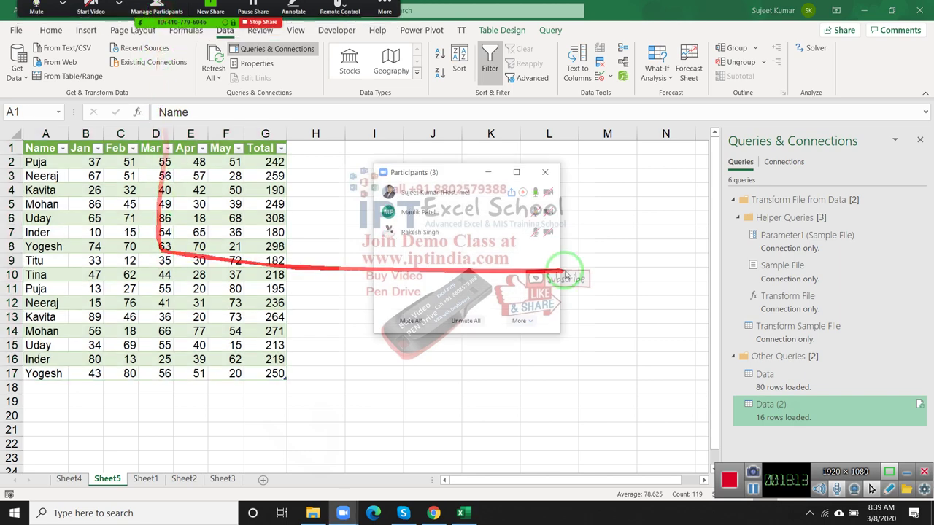
{"action": "left_click", "coordinate": [546, 175]}
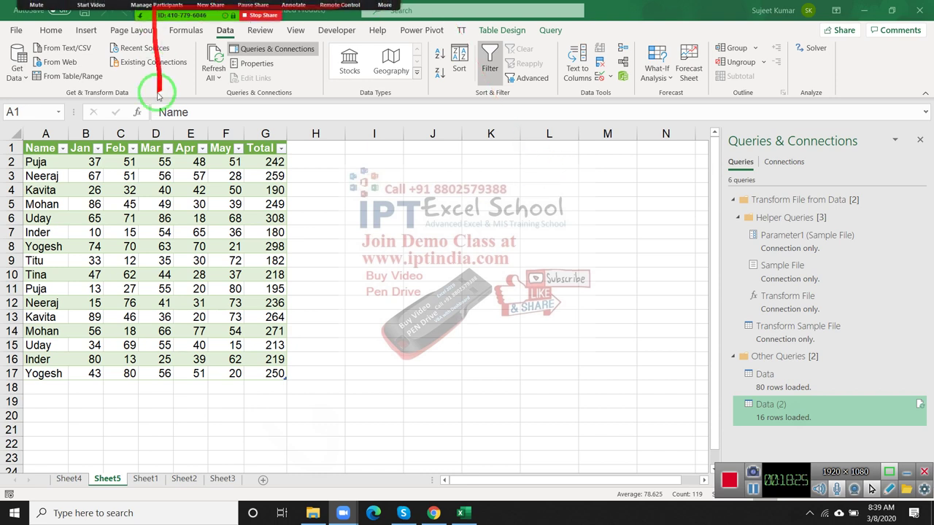
{"action": "left_click", "coordinate": [156, 11]}
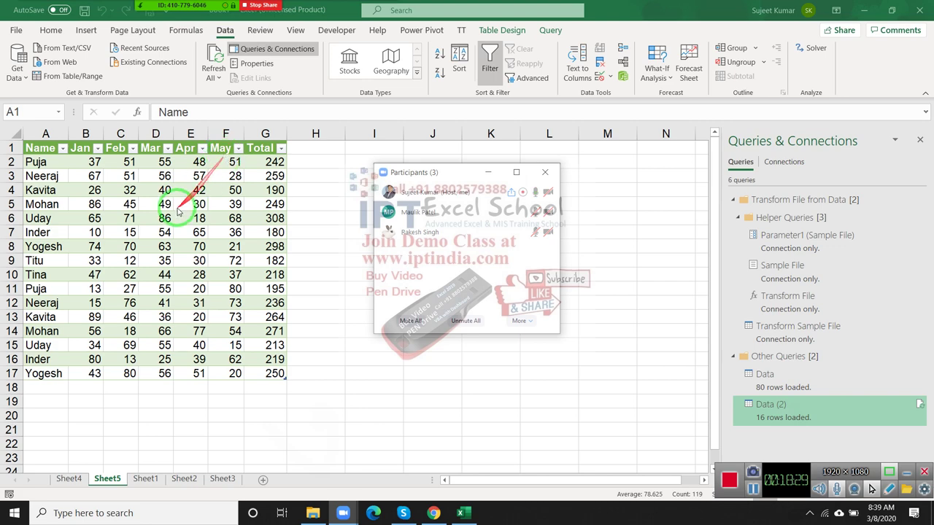
{"action": "left_click", "coordinate": [273, 389]}
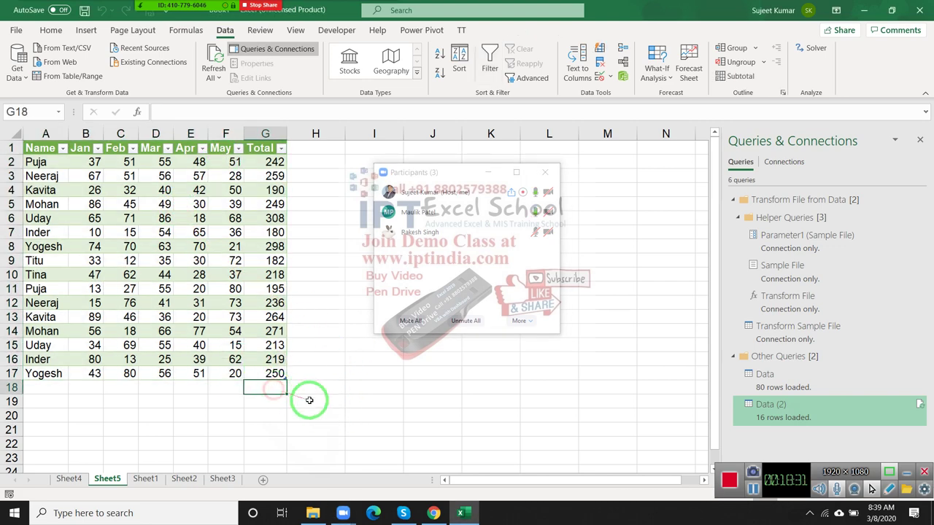
{"action": "left_click_drag", "start_coordinate": [314, 400], "coordinate": [19, 117]}
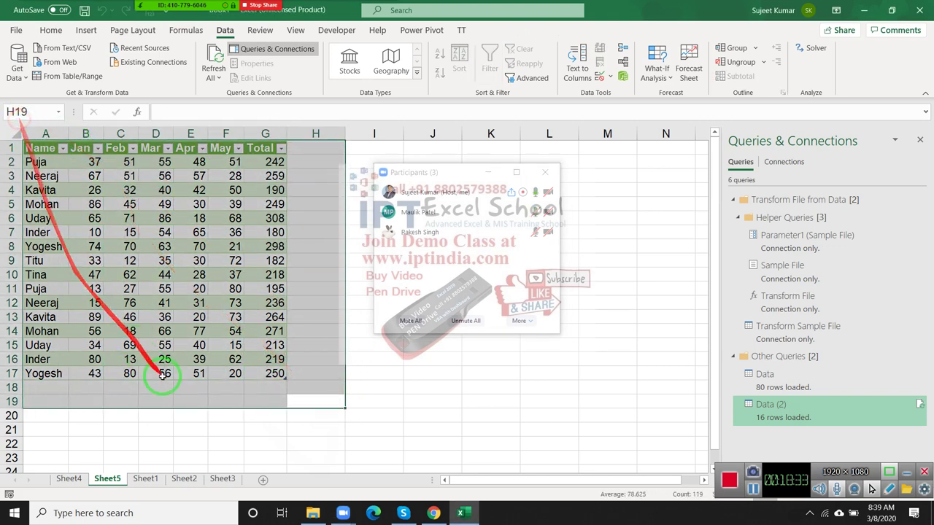
{"action": "left_click", "coordinate": [413, 409]}
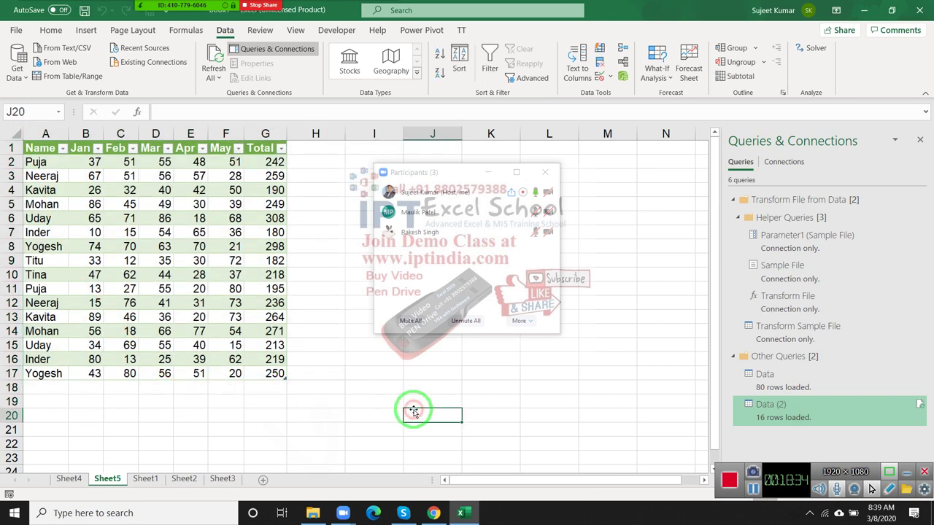
{"action": "left_click", "coordinate": [546, 173]}
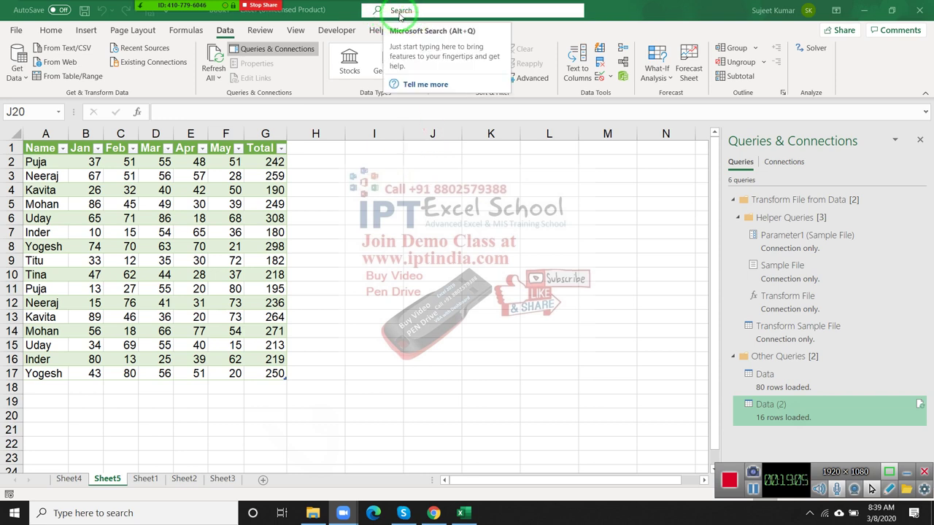
Search for 'shortcut' and open the Keyboard shortcuts in Excel help article.
{"action": "left_click", "coordinate": [399, 14]}
{"action": "type", "text": "s"}
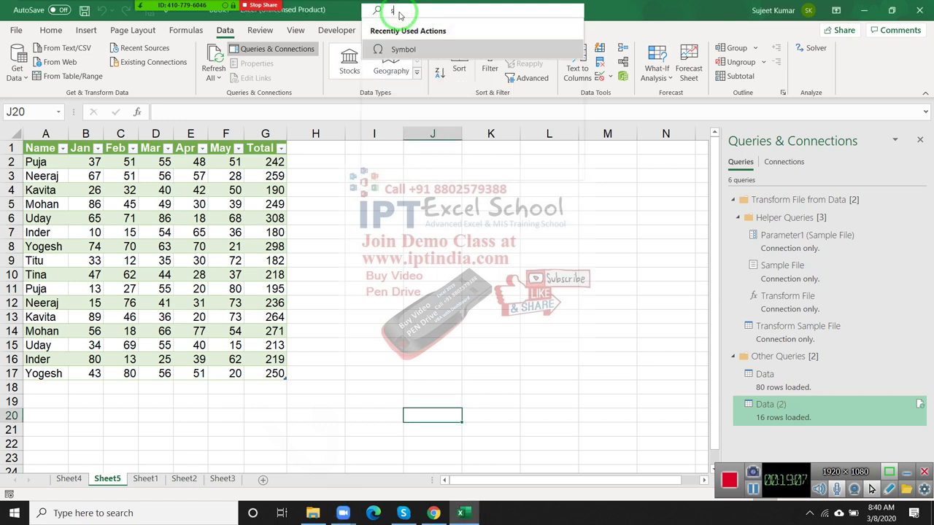
{"action": "type", "text": "hort"}
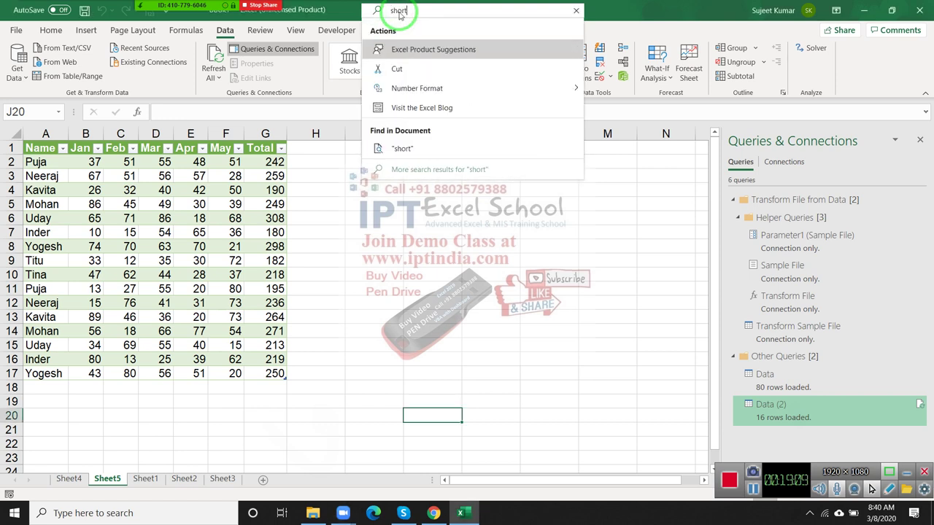
{"action": "type", "text": "cu"}
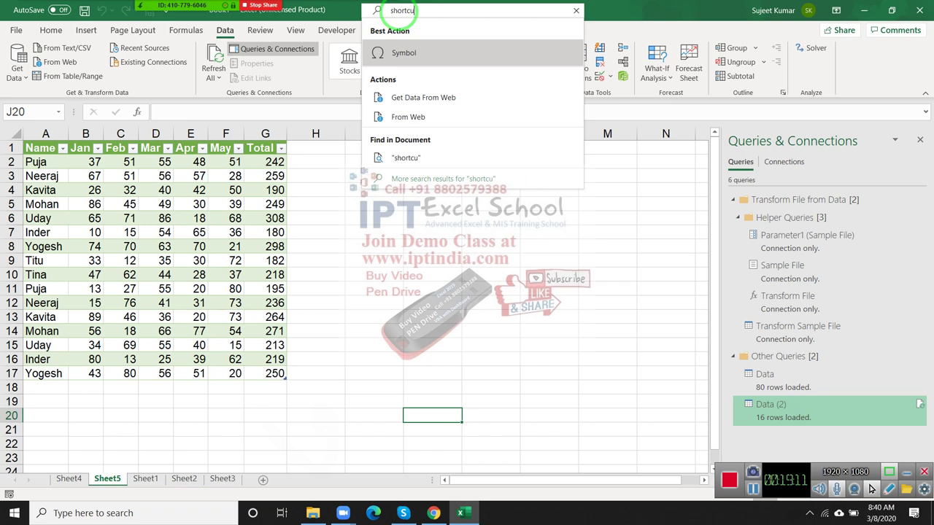
{"action": "type", "text": "t"}
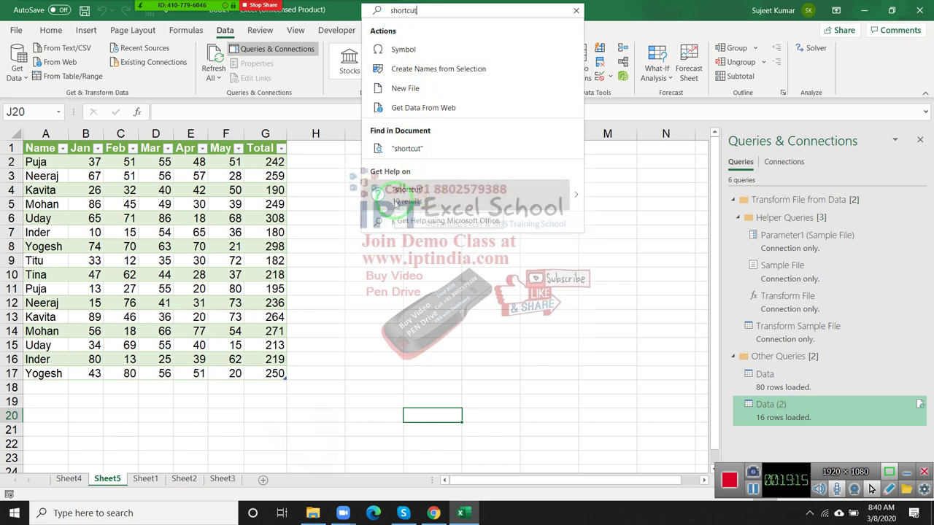
{"action": "mouse_move", "coordinate": [555, 194]}
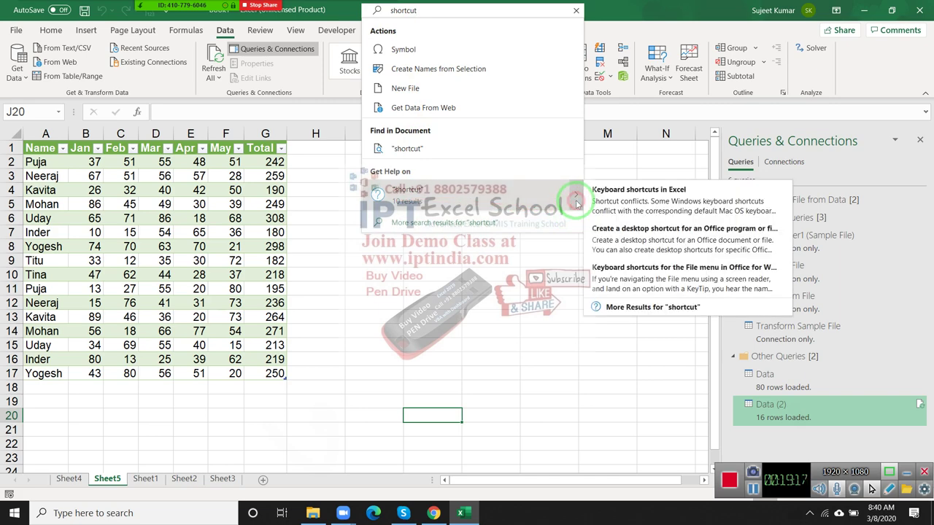
{"action": "left_click", "coordinate": [615, 203]}
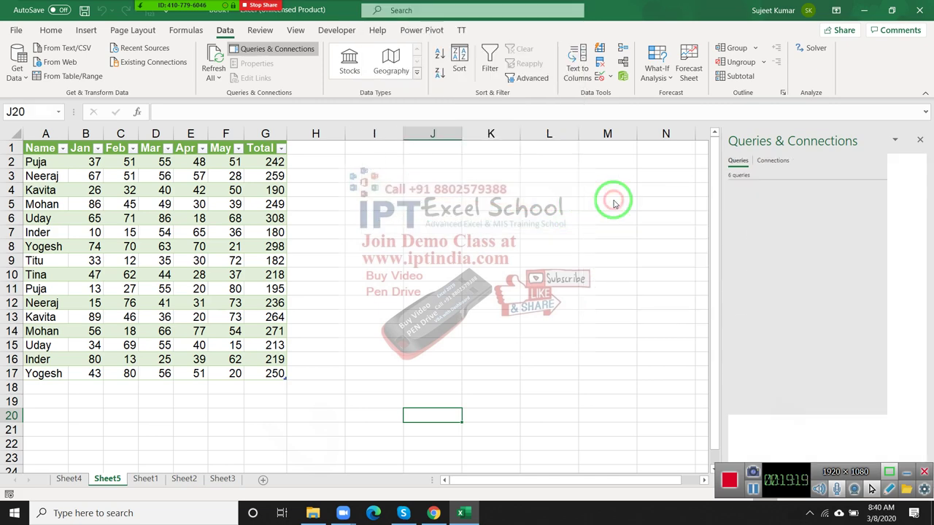
Scroll down through the shortcut list in the Help pane.
{"action": "left_click_drag", "start_coordinate": [633, 182], "coordinate": [730, 179]}
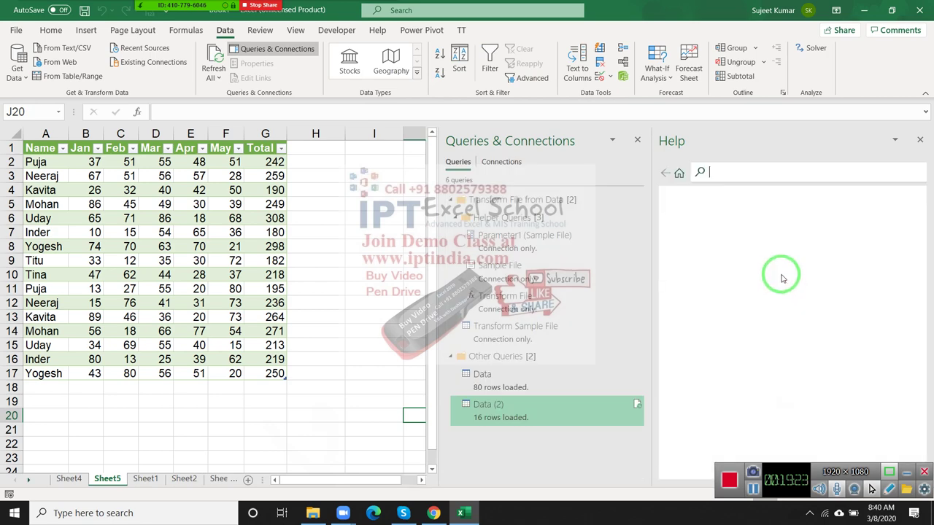
{"action": "scroll", "coordinate": [776, 275], "scroll_direction": "down", "scroll_amount": 3}
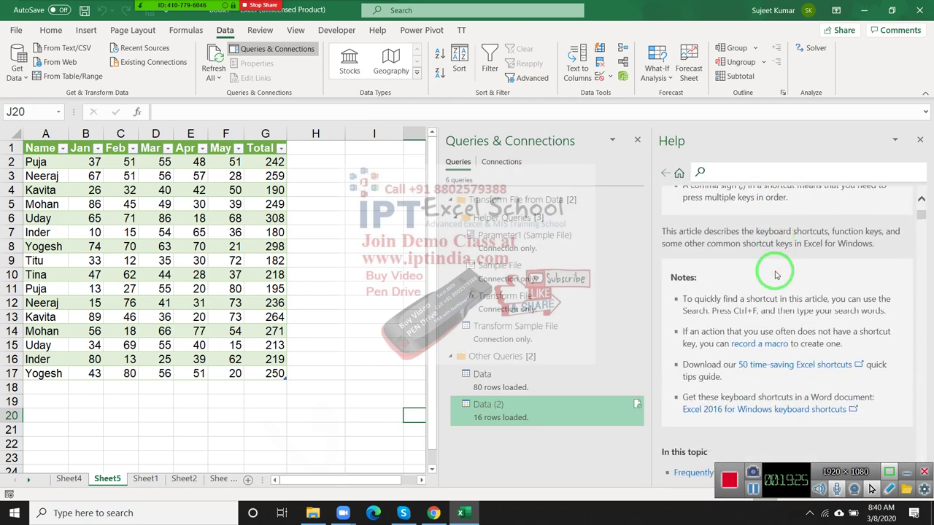
{"action": "scroll", "coordinate": [776, 275], "scroll_direction": "down", "scroll_amount": 3}
{"action": "scroll", "coordinate": [775, 274], "scroll_direction": "down", "scroll_amount": 3}
{"action": "scroll", "coordinate": [775, 274], "scroll_direction": "down", "scroll_amount": 3}
{"action": "scroll", "coordinate": [774, 272], "scroll_direction": "down", "scroll_amount": 3}
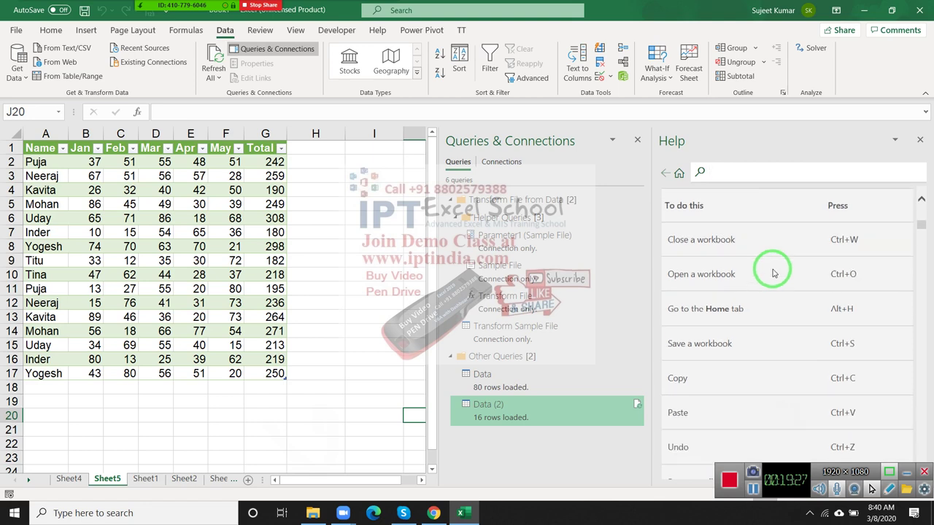
{"action": "scroll", "coordinate": [771, 267], "scroll_direction": "down", "scroll_amount": 3}
{"action": "scroll", "coordinate": [772, 268], "scroll_direction": "down", "scroll_amount": 3}
{"action": "scroll", "coordinate": [722, 260], "scroll_direction": "down", "scroll_amount": 1}
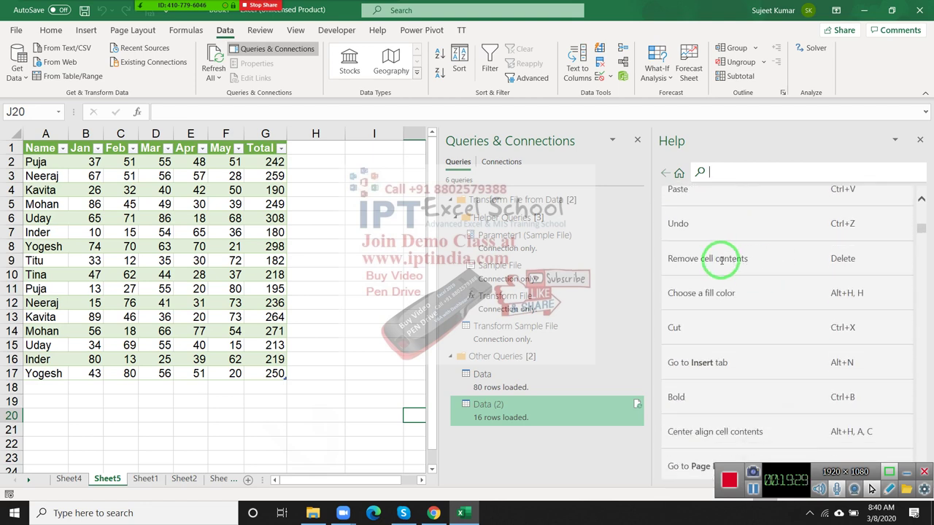
Highlight the Undo, Remove cell contents, Choose a fill color, Cut, Go to Insert tab and Bold entries.
{"action": "double_click", "coordinate": [679, 224]}
{"action": "triple_click", "coordinate": [702, 262]}
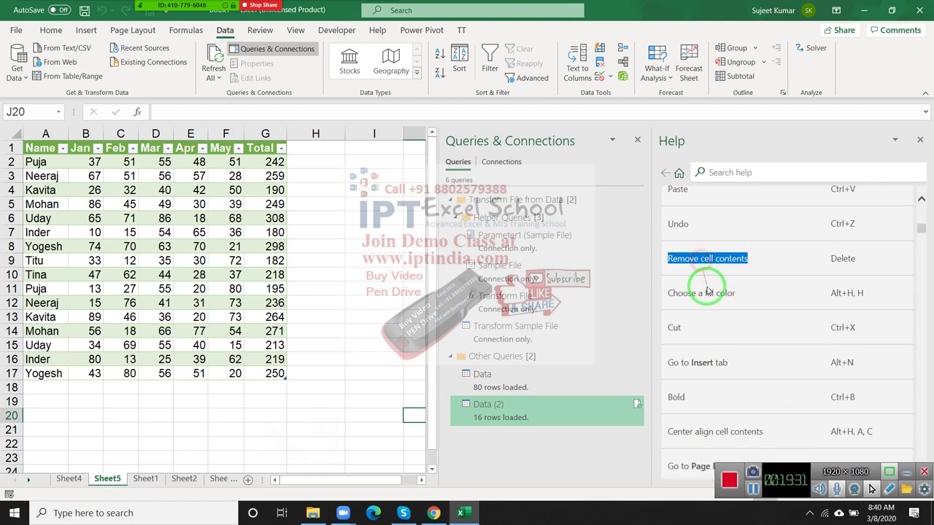
{"action": "triple_click", "coordinate": [705, 293]}
{"action": "triple_click", "coordinate": [714, 322]}
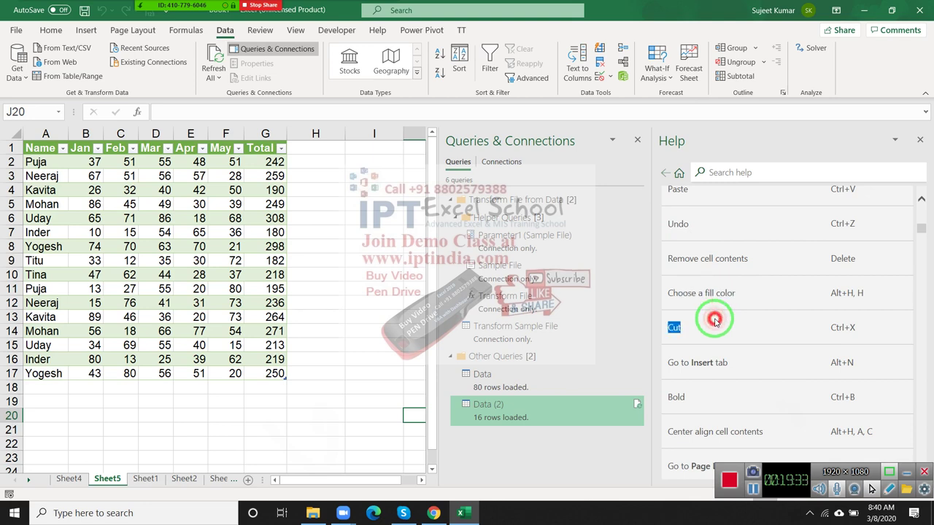
{"action": "triple_click", "coordinate": [706, 361]}
{"action": "triple_click", "coordinate": [705, 391]}
Highlight the Center align cell contents, Go to Page Layout tab and Go to Data tab entries.
{"action": "scroll", "coordinate": [707, 350], "scroll_direction": "down", "scroll_amount": 3}
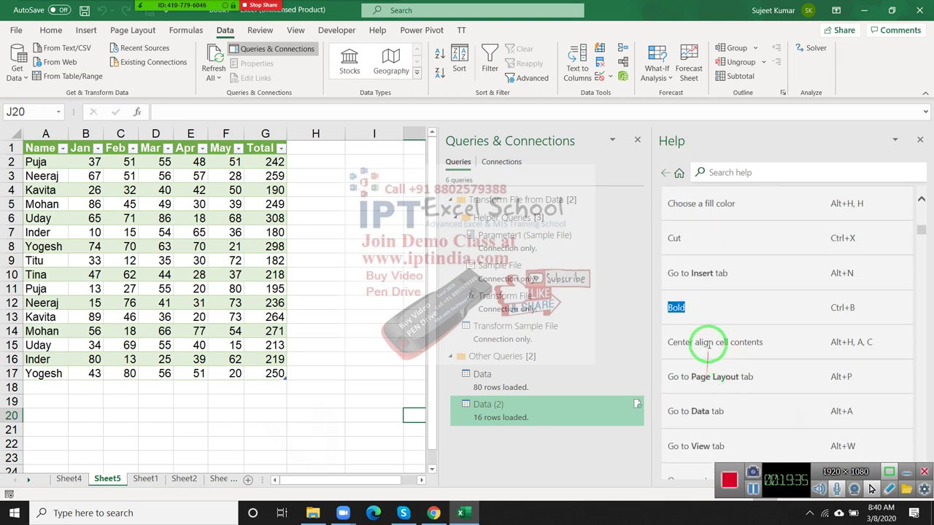
{"action": "triple_click", "coordinate": [706, 342]}
{"action": "triple_click", "coordinate": [714, 378]}
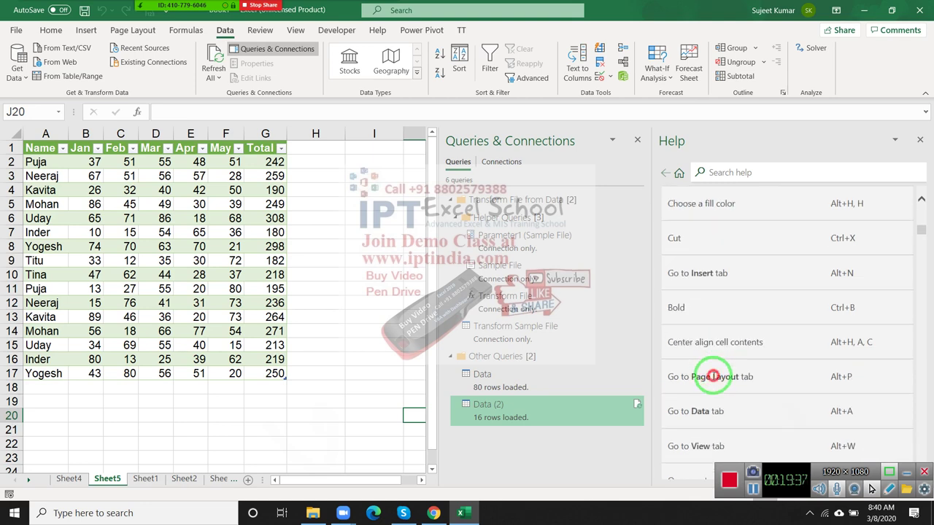
{"action": "double_click", "coordinate": [716, 410]}
Scroll further down the Help pane to the ribbon Key Tips explanation.
{"action": "scroll", "coordinate": [716, 394], "scroll_direction": "down", "scroll_amount": 5}
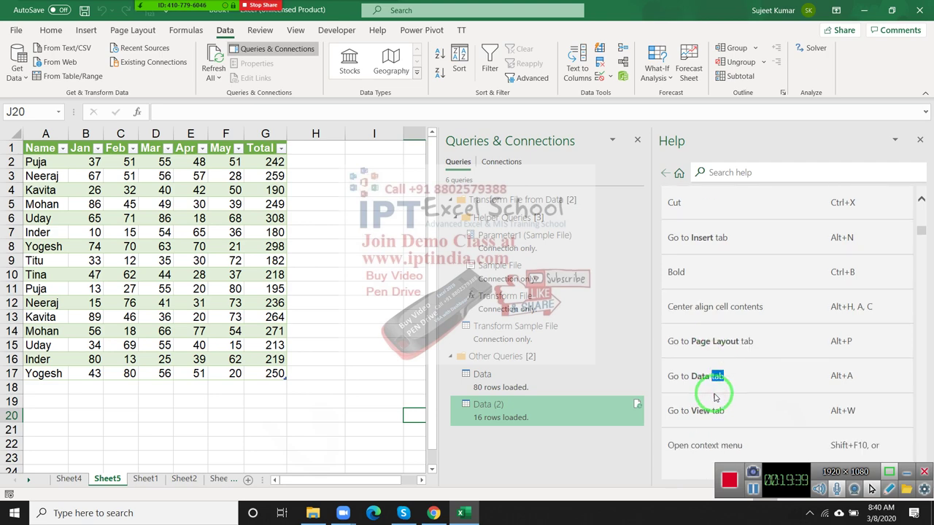
{"action": "scroll", "coordinate": [715, 386], "scroll_direction": "down", "scroll_amount": 3}
{"action": "scroll", "coordinate": [720, 358], "scroll_direction": "down", "scroll_amount": 1}
{"action": "scroll", "coordinate": [717, 341], "scroll_direction": "down", "scroll_amount": 2}
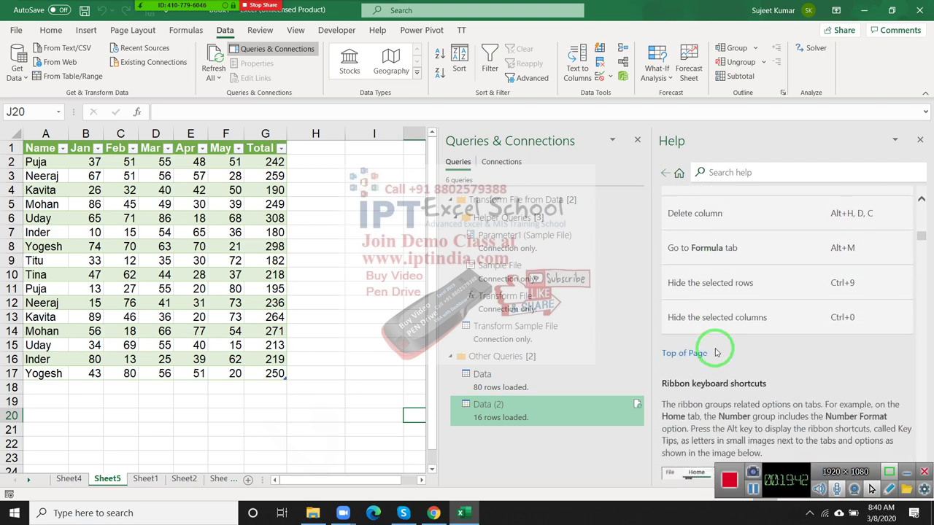
{"action": "scroll", "coordinate": [717, 346], "scroll_direction": "down", "scroll_amount": 1}
{"action": "scroll", "coordinate": [716, 352], "scroll_direction": "down", "scroll_amount": 4}
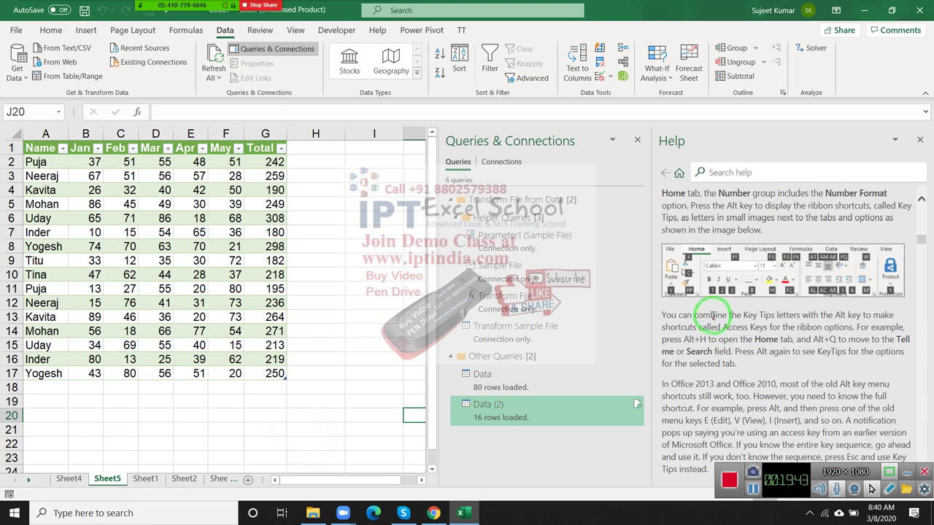
{"action": "left_click_drag", "start_coordinate": [689, 259], "coordinate": [432, 173]}
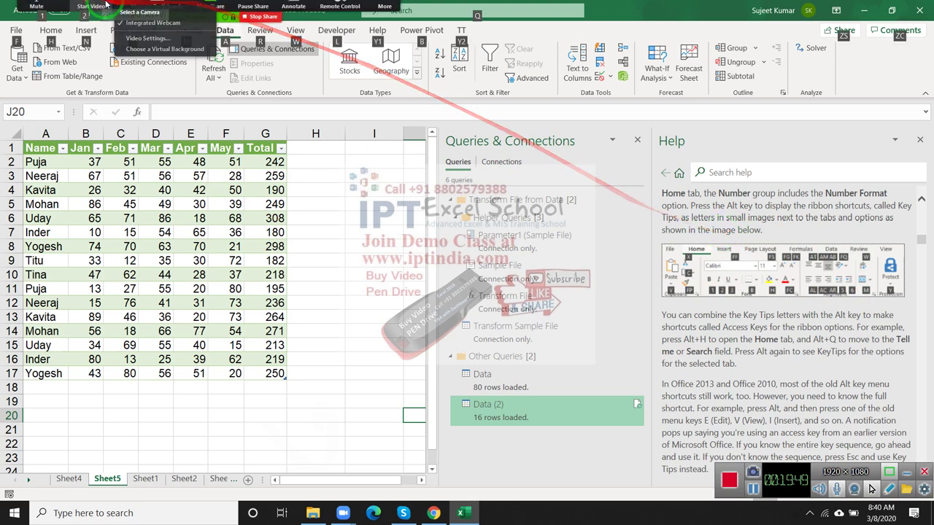
Show the Insert tab Key Tips with Alt, N, then return to cell H7.
{"action": "mouse_move", "coordinate": [474, 247]}
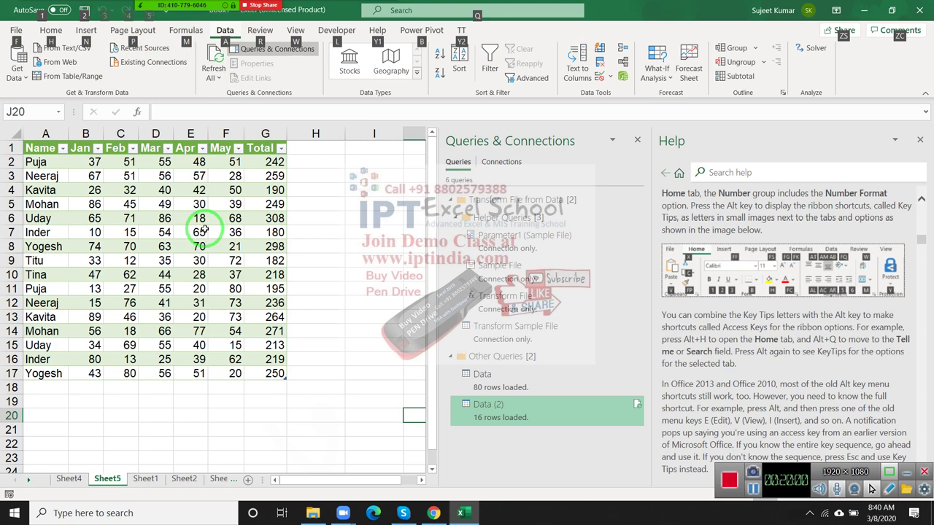
{"action": "key", "text": "n"}
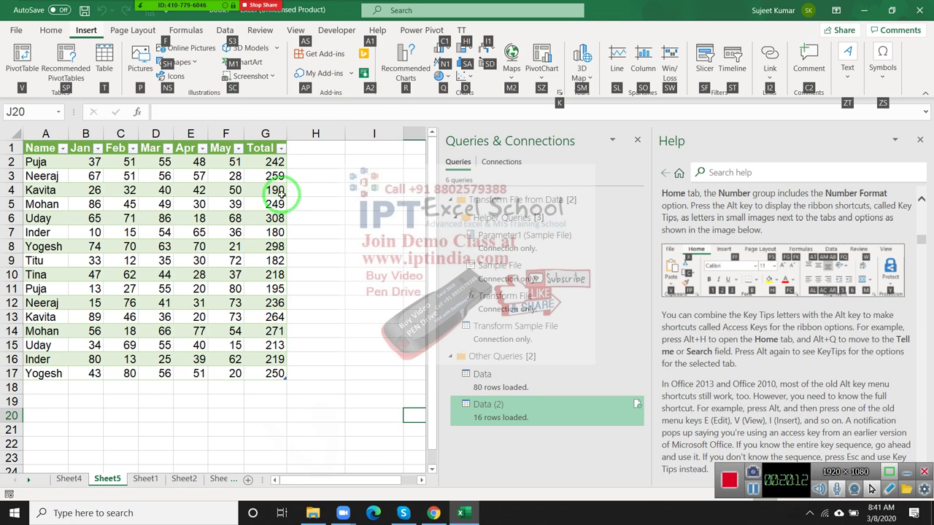
{"action": "left_click", "coordinate": [337, 238]}
Scroll the Help pane back up and close it.
{"action": "scroll", "coordinate": [927, 307], "scroll_direction": "down", "scroll_amount": 5}
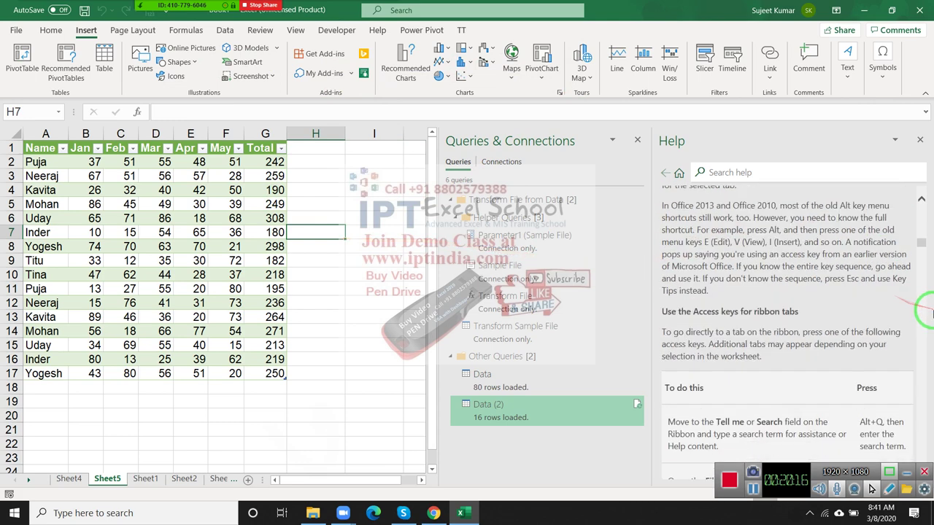
{"action": "scroll", "coordinate": [930, 341], "scroll_direction": "up", "scroll_amount": 3}
{"action": "scroll", "coordinate": [893, 335], "scroll_direction": "up", "scroll_amount": 3}
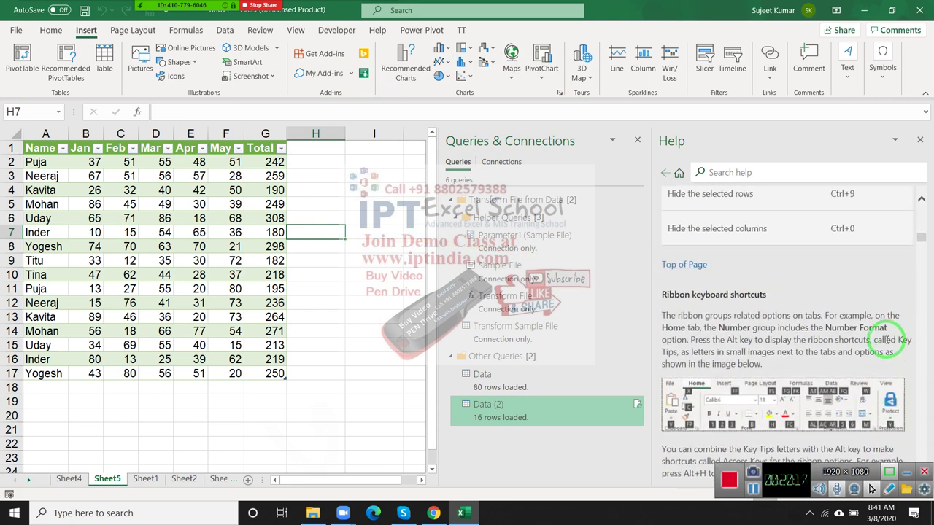
{"action": "scroll", "coordinate": [893, 321], "scroll_direction": "up", "scroll_amount": 3}
{"action": "scroll", "coordinate": [893, 317], "scroll_direction": "up", "scroll_amount": 2}
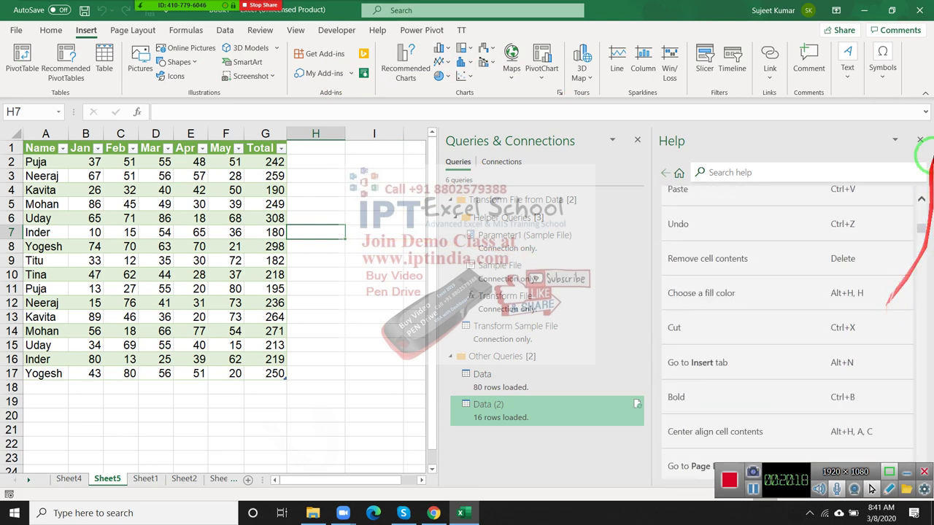
{"action": "left_click", "coordinate": [921, 139]}
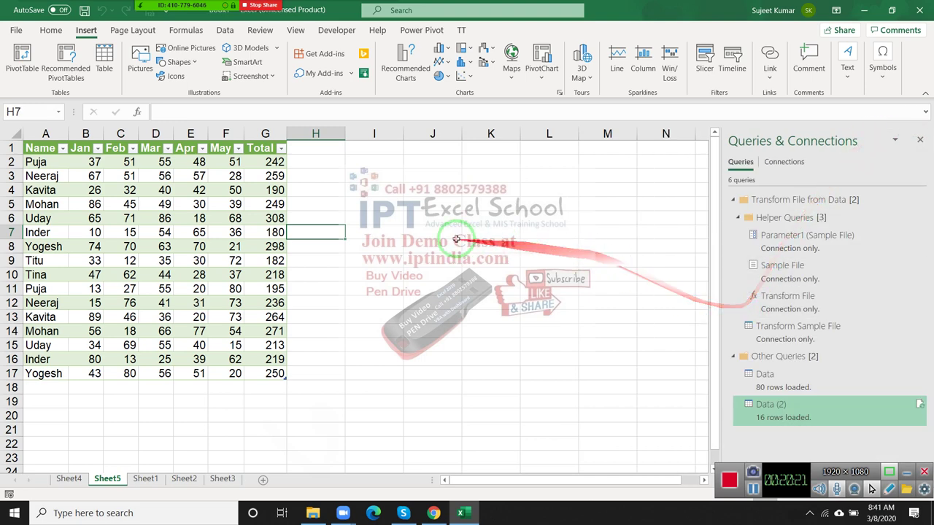